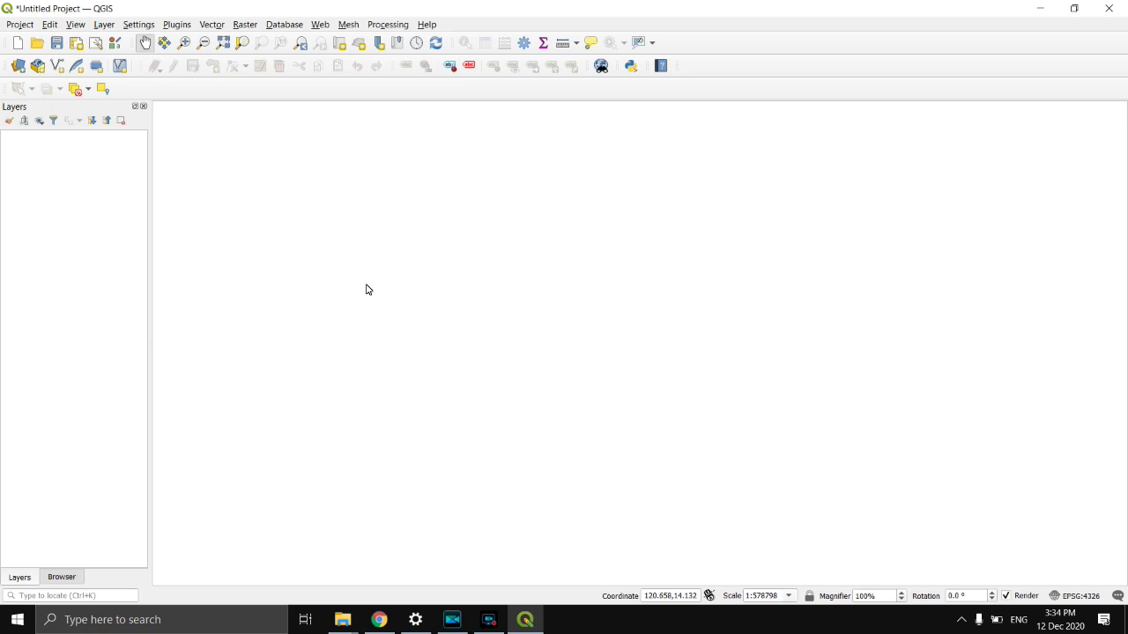
Step: Choose the PHL_adm zip archive in the Downloads\ADM BOUNDARY folder as the source for a new vector layer
{"action": "left_click", "coordinate": [102, 26]}
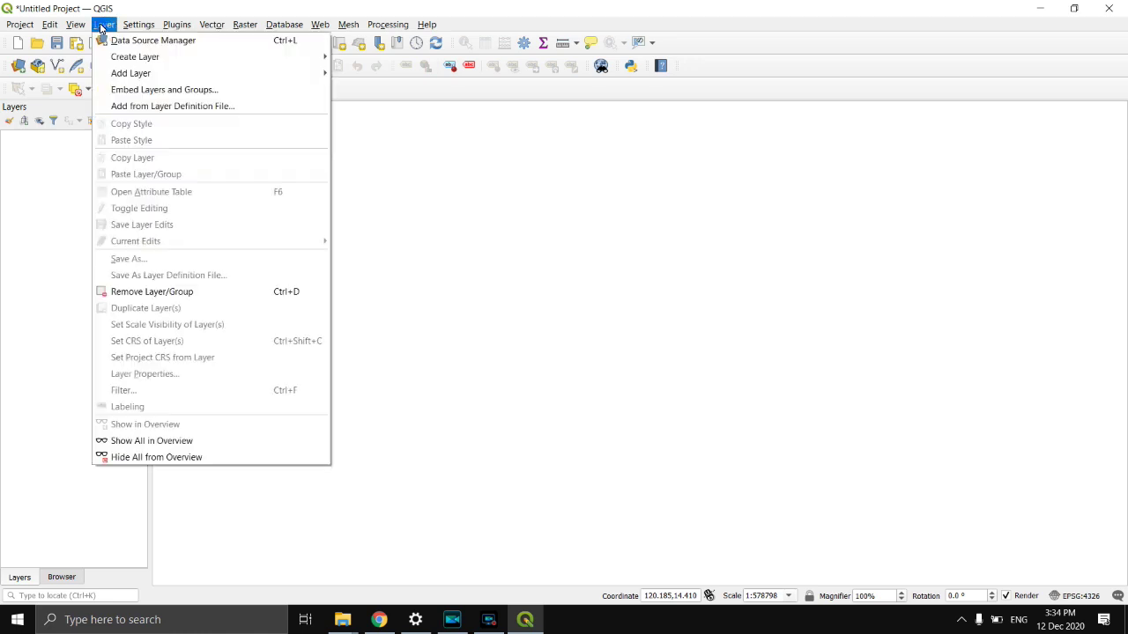
{"action": "mouse_move", "coordinate": [157, 75]}
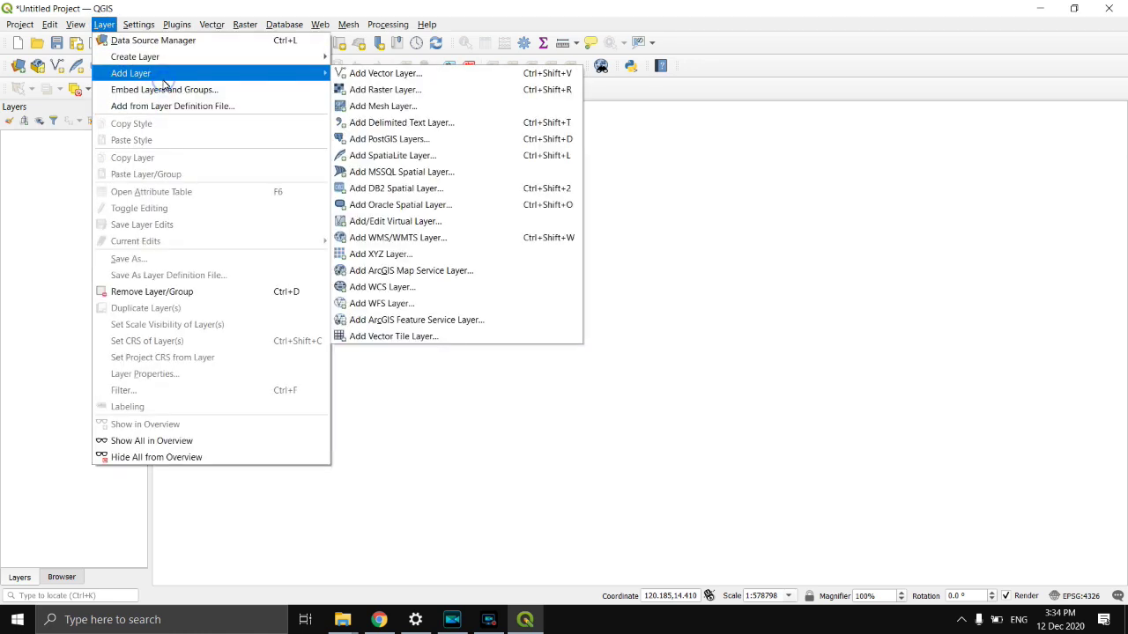
{"action": "left_click", "coordinate": [380, 74]}
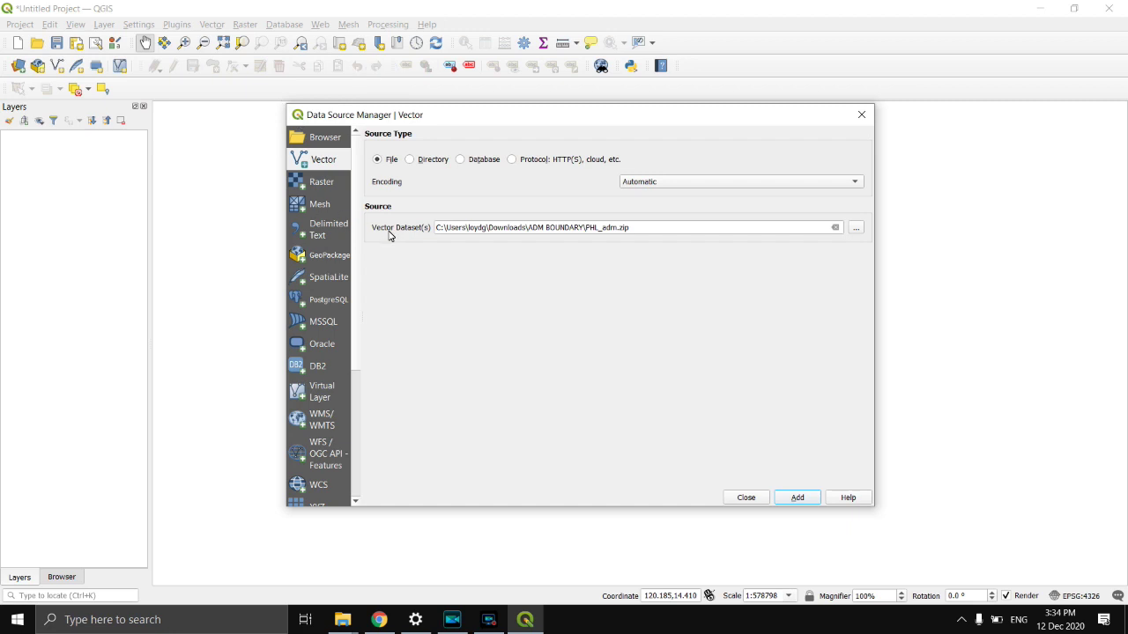
{"action": "left_click", "coordinate": [854, 229]}
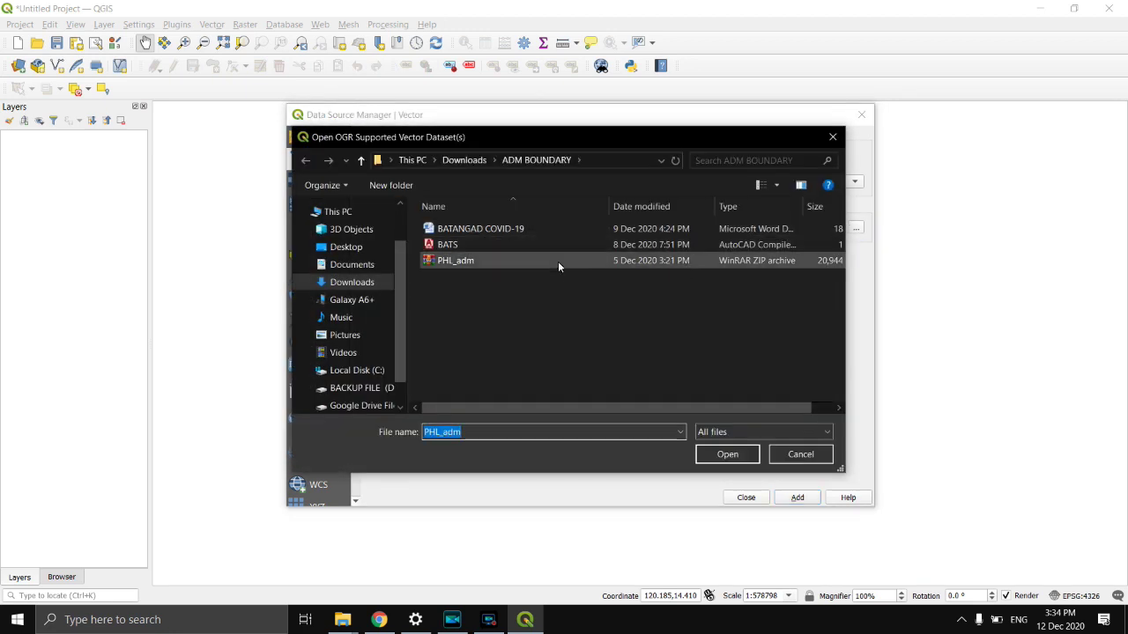
{"action": "left_click", "coordinate": [491, 263]}
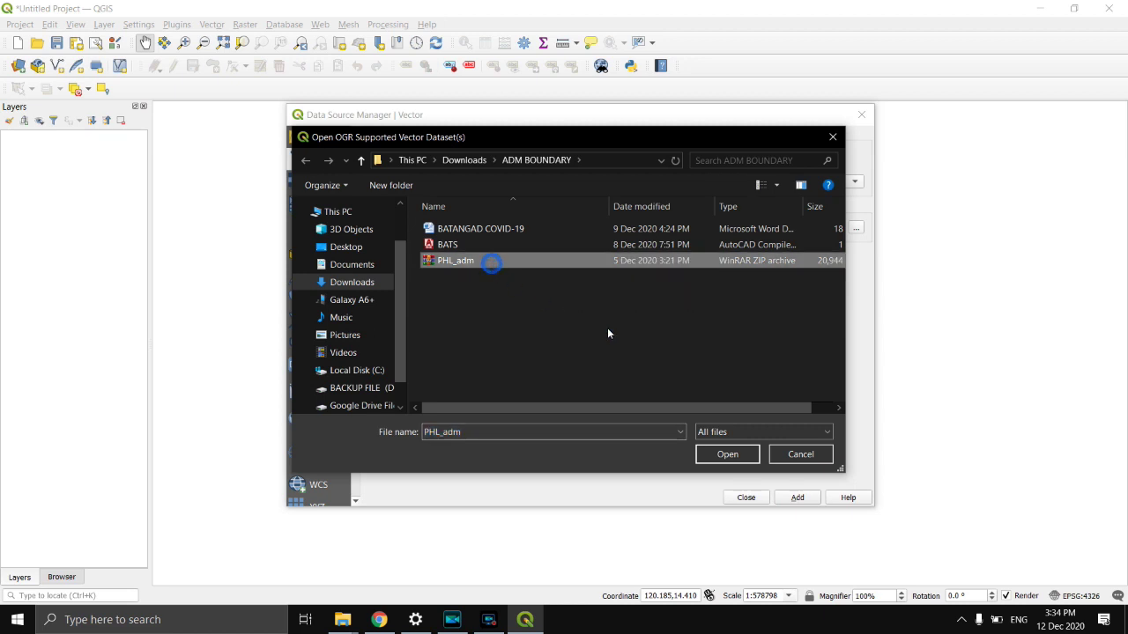
{"action": "left_click", "coordinate": [738, 454]}
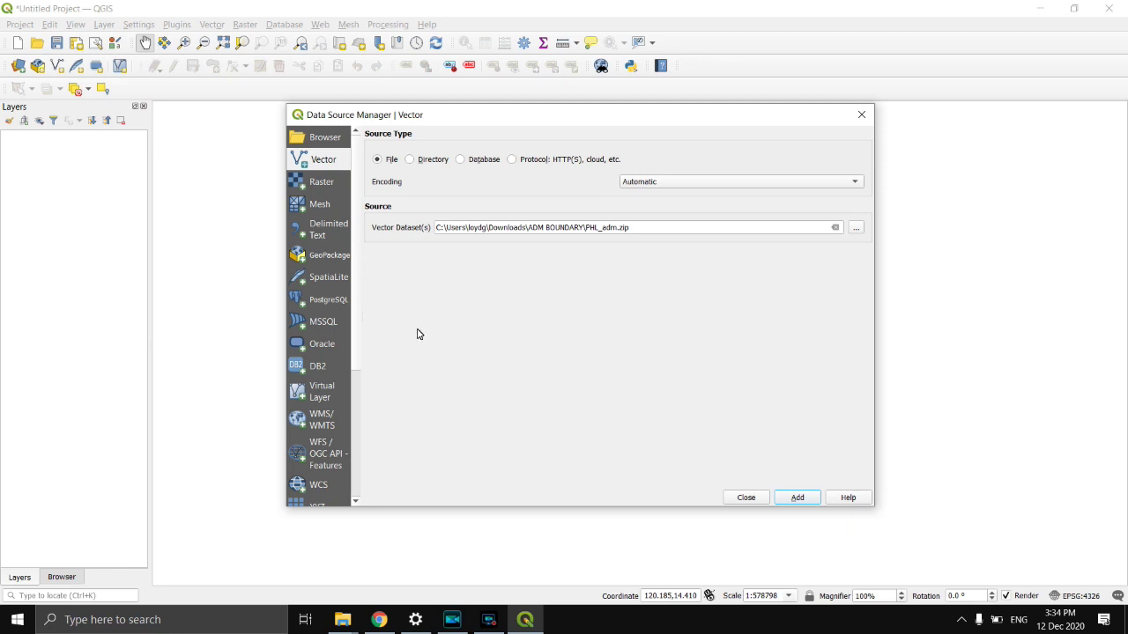
Step: Add only the PHL_adm1.shp layer from the PHL_adm archive to the project
{"action": "left_click", "coordinate": [798, 500]}
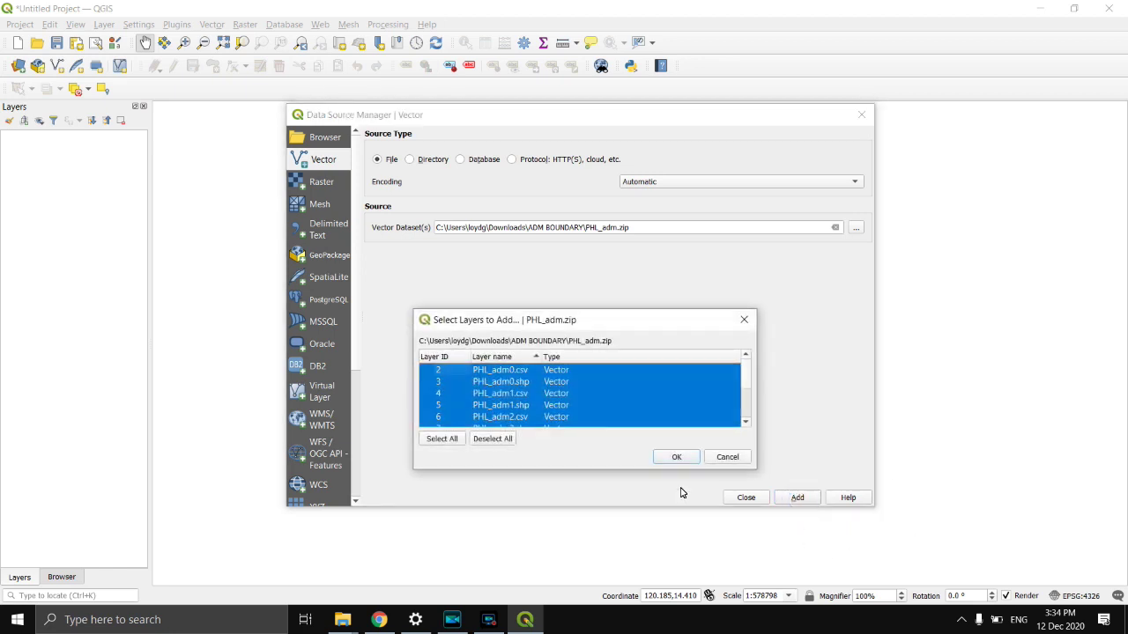
{"action": "left_click", "coordinate": [510, 406]}
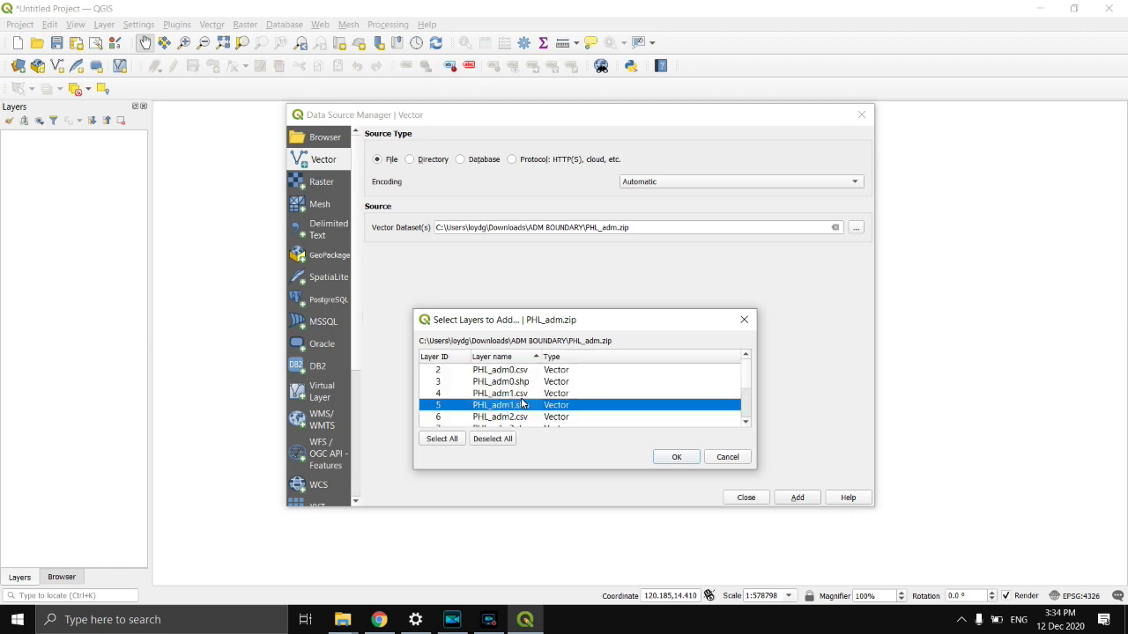
{"action": "scroll", "coordinate": [527, 404], "scroll_direction": "down", "scroll_amount": 1}
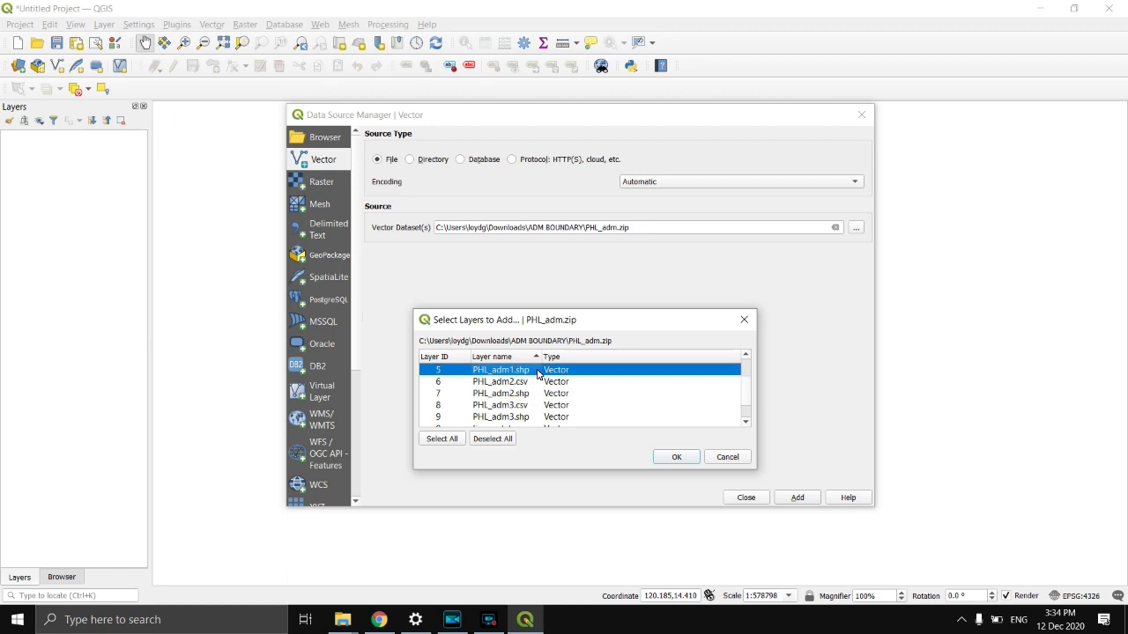
{"action": "left_click", "coordinate": [680, 458]}
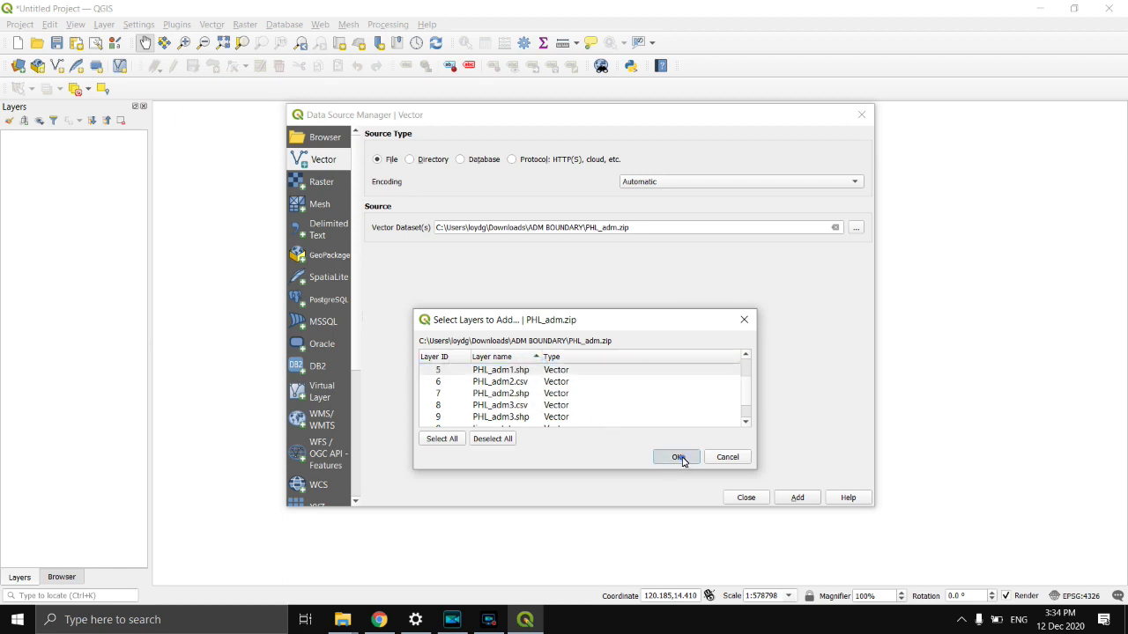
Step: Add the PHL_adm2.shp layer from the same archive and close the data source dialog
{"action": "left_click", "coordinate": [793, 497]}
{"action": "left_click", "coordinate": [529, 406]}
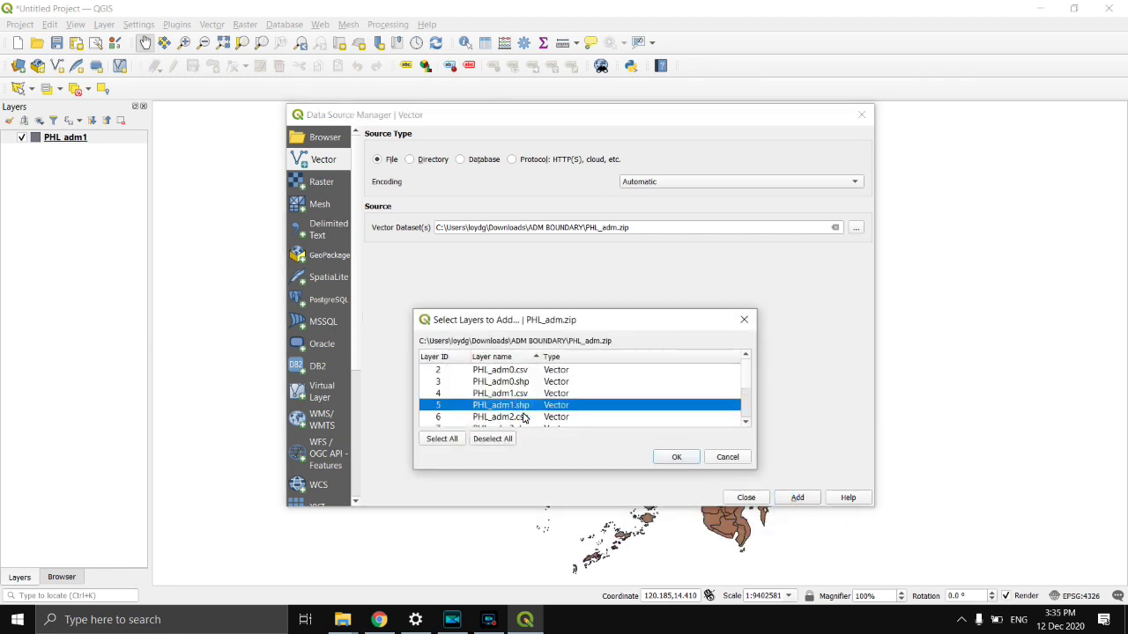
{"action": "scroll", "coordinate": [523, 414], "scroll_direction": "down", "scroll_amount": 1}
{"action": "left_click", "coordinate": [524, 397]}
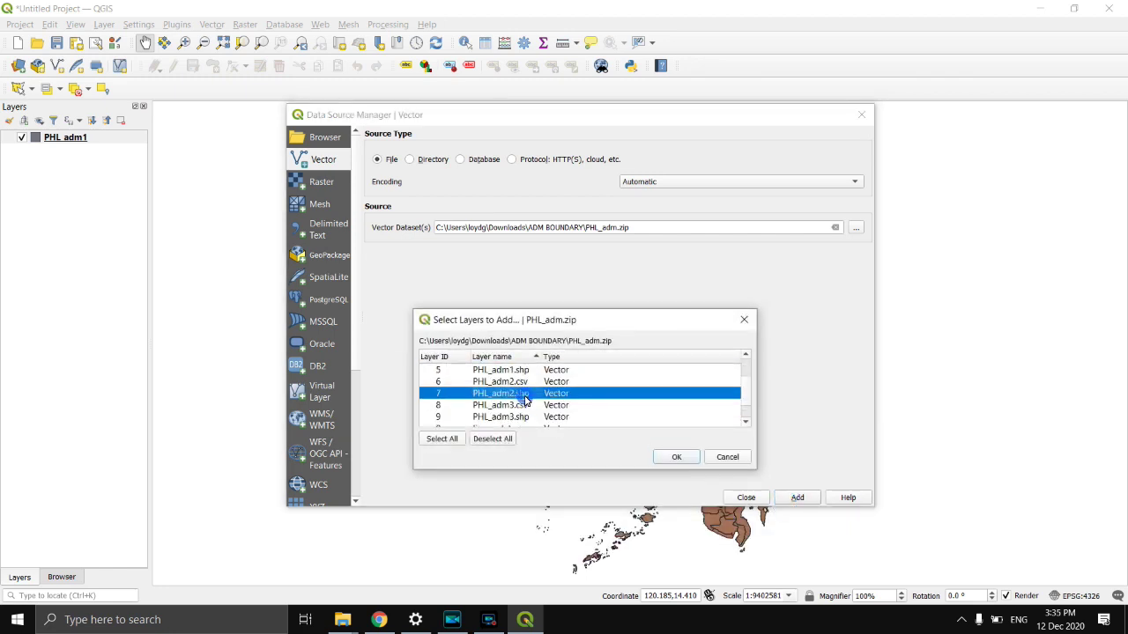
{"action": "left_click", "coordinate": [676, 457]}
{"action": "left_click", "coordinate": [746, 498]}
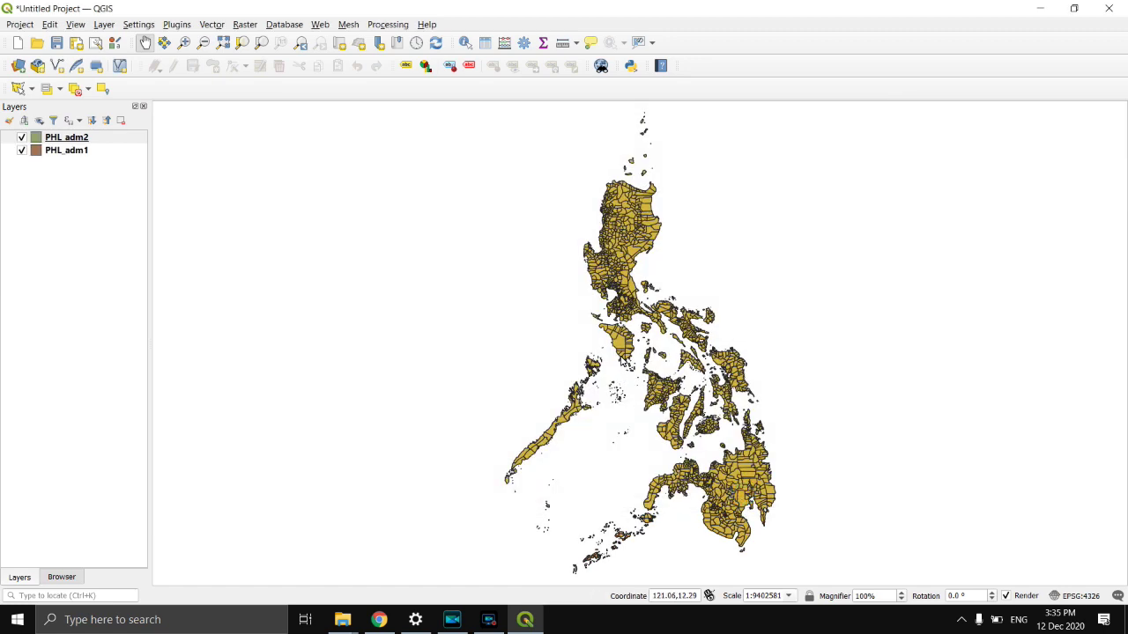
Step: Make PHL_adm2 the active layer for working on the municipalities of Batangas province
{"action": "scroll", "coordinate": [622, 361], "scroll_direction": "up", "scroll_amount": 5}
{"action": "left_click_drag", "start_coordinate": [652, 132], "coordinate": [446, 388]}
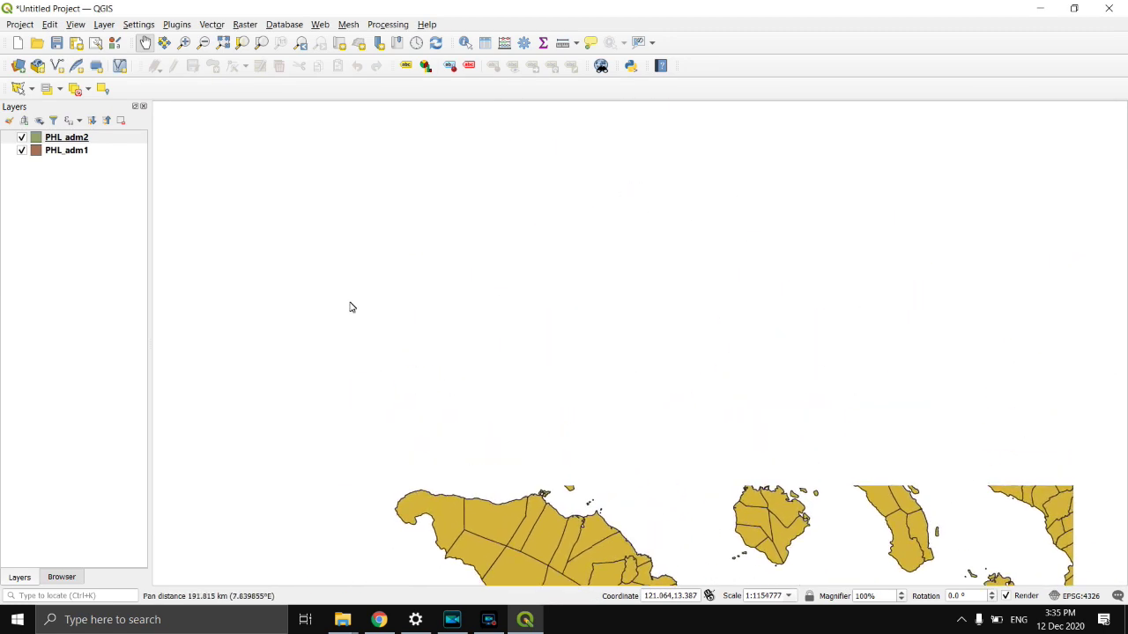
{"action": "left_click", "coordinate": [92, 151]}
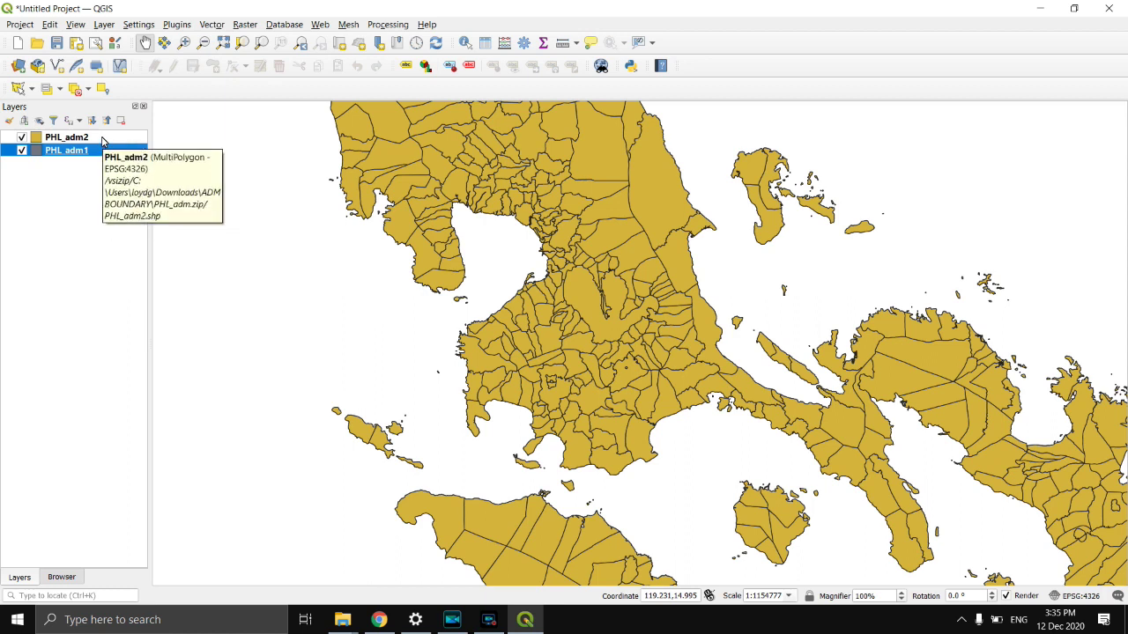
{"action": "left_click", "coordinate": [103, 139]}
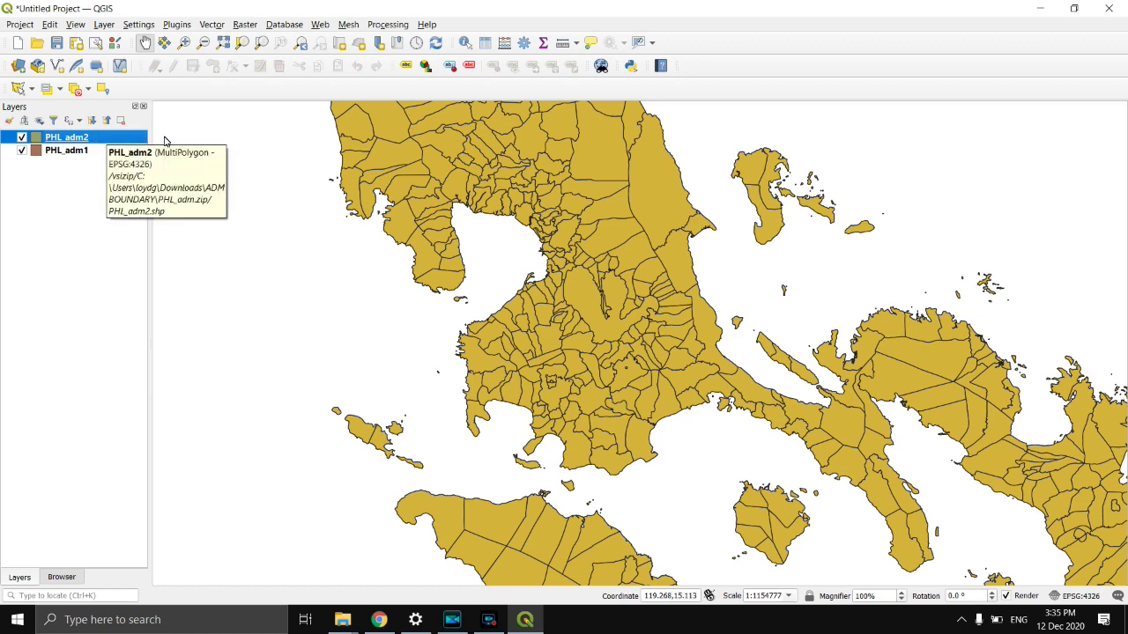
{"action": "scroll", "coordinate": [514, 430], "scroll_direction": "up", "scroll_amount": 2}
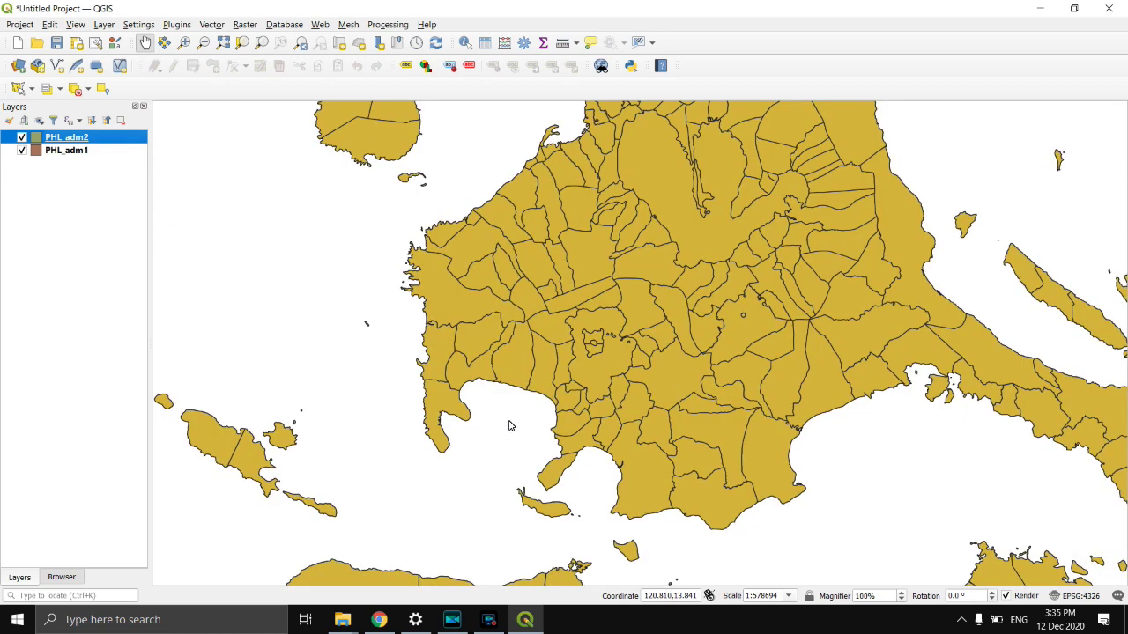
{"action": "scroll", "coordinate": [508, 425], "scroll_direction": "up", "scroll_amount": 1}
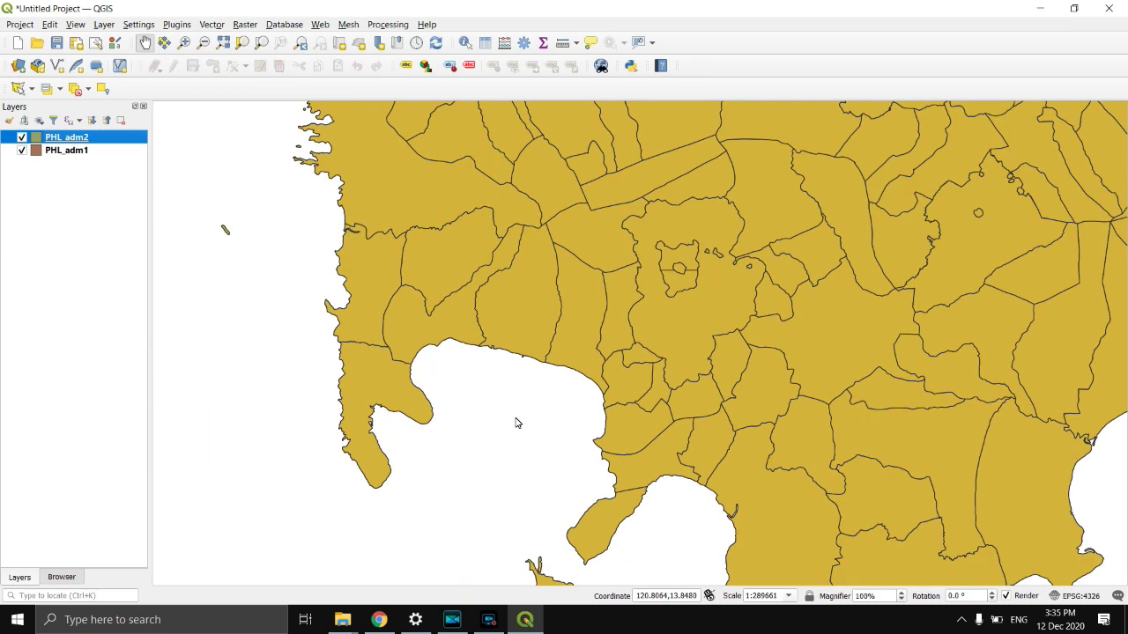
{"action": "scroll", "coordinate": [521, 423], "scroll_direction": "down", "scroll_amount": 1}
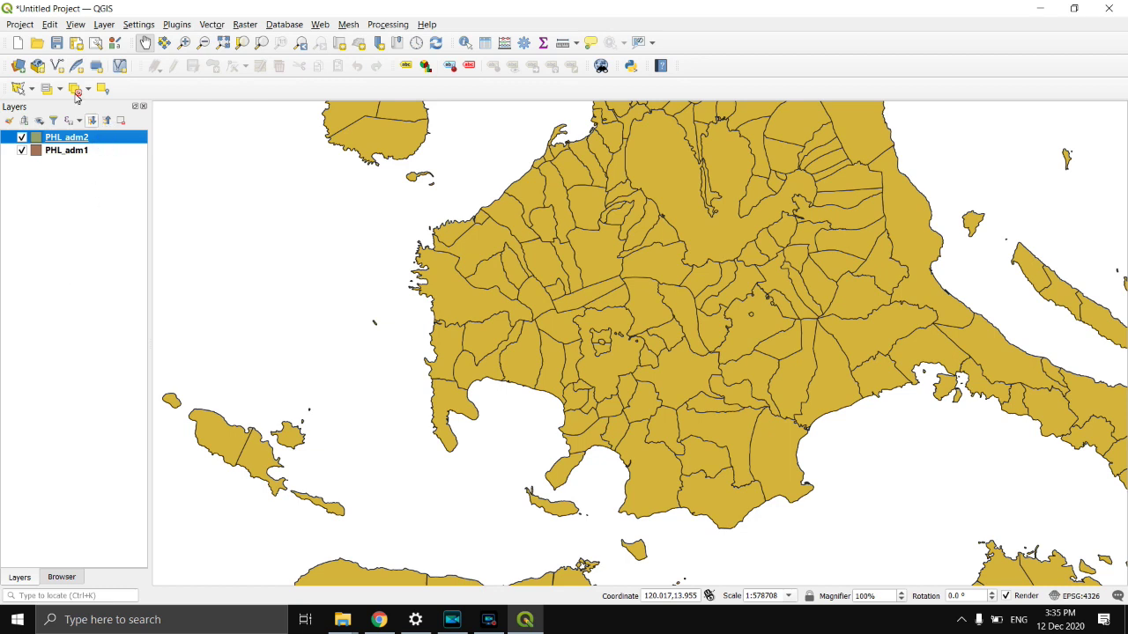
Step: Select all Batangas municipalities on PHL_adm2, including the small islands to the south, with a selection polygon drawn across the province
{"action": "left_click", "coordinate": [30, 90]}
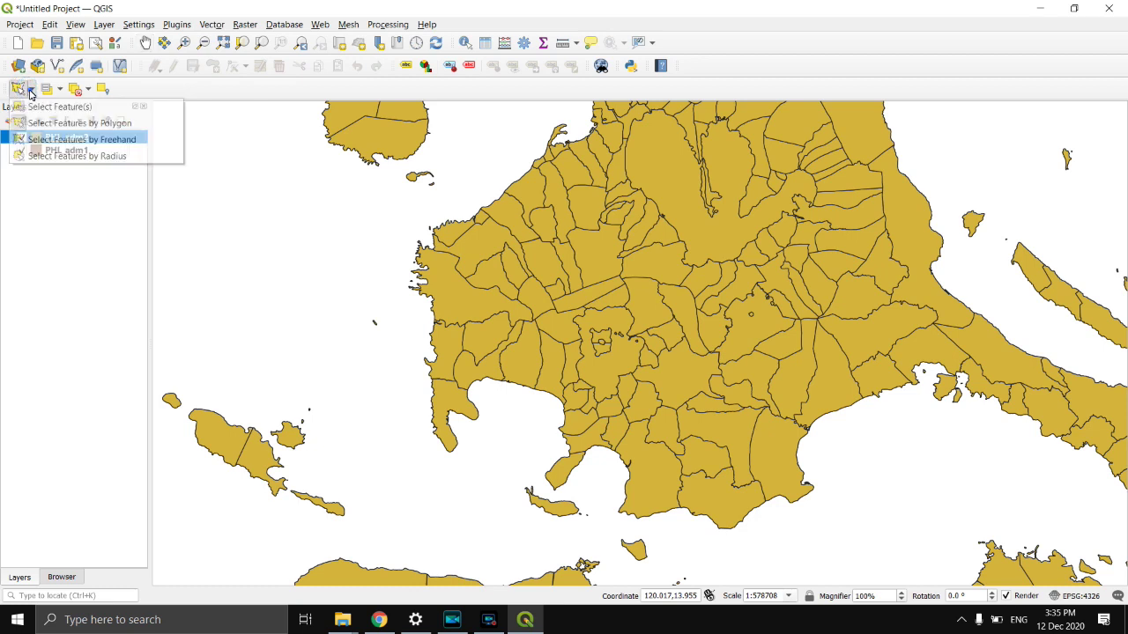
{"action": "left_click", "coordinate": [61, 124]}
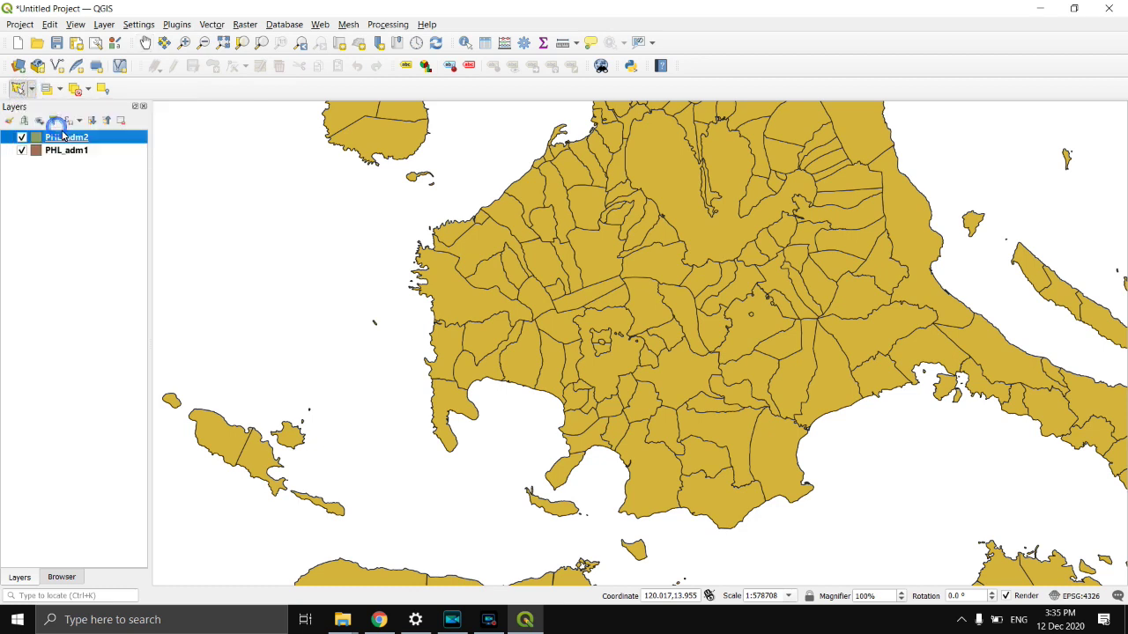
{"action": "left_click", "coordinate": [433, 263]}
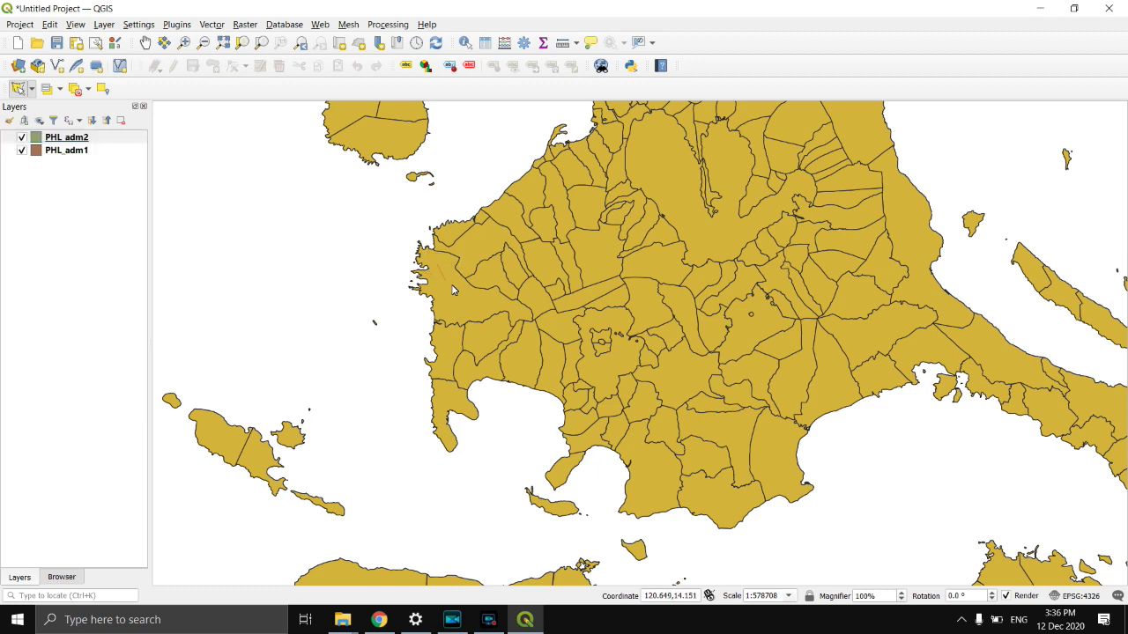
{"action": "left_click", "coordinate": [537, 335]}
{"action": "left_click", "coordinate": [674, 294]}
{"action": "left_click", "coordinate": [711, 407]}
{"action": "left_click", "coordinate": [785, 437]}
{"action": "left_click", "coordinate": [725, 517]}
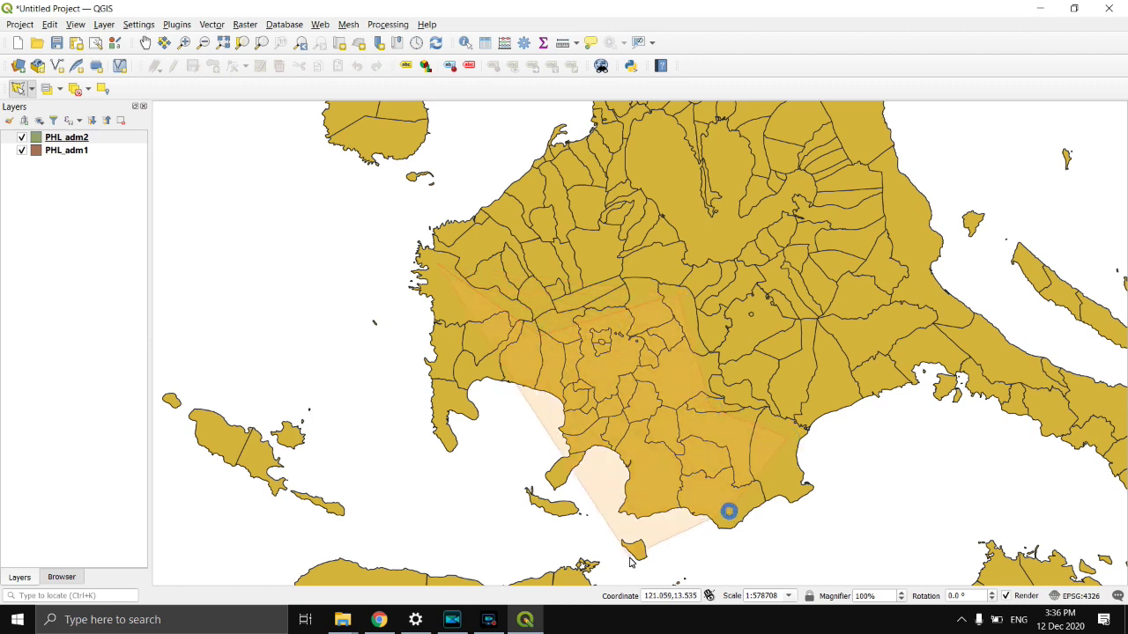
{"action": "left_click", "coordinate": [559, 511]}
{"action": "left_click", "coordinate": [506, 370]}
{"action": "left_click", "coordinate": [449, 441]}
{"action": "right_click", "coordinate": [440, 322]}
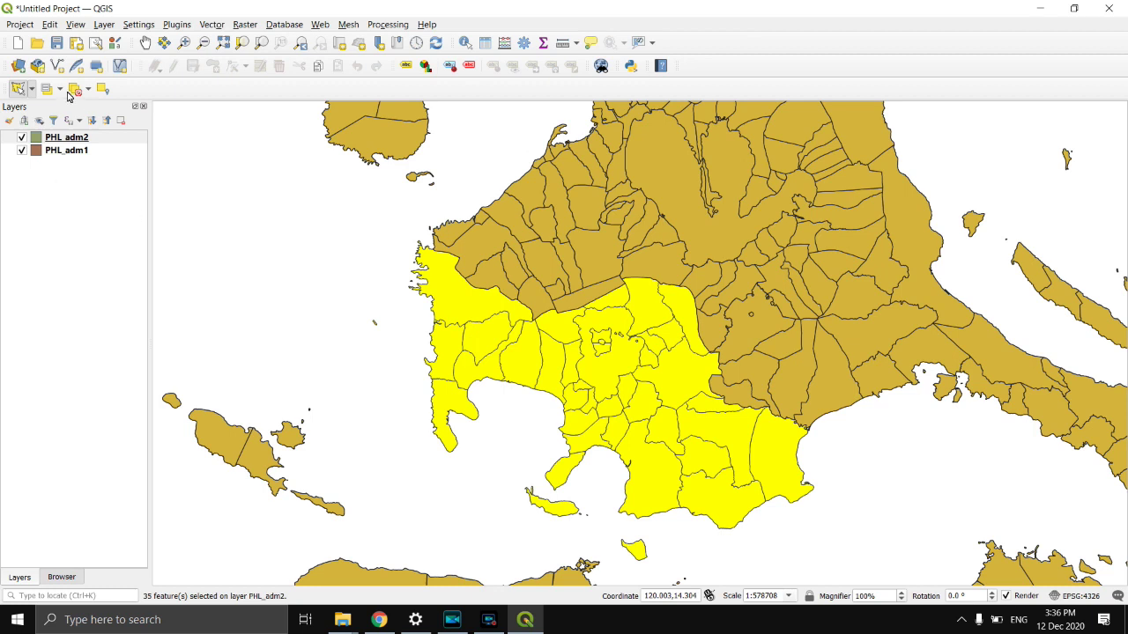
Step: Export only the selected PHL_adm2 features as an ESRI Shapefile named BATANGAS PROVINCE in Downloads\ADM BOUNDARY, adding it to the map
{"action": "left_click", "coordinate": [94, 143]}
{"action": "right_click", "coordinate": [94, 142]}
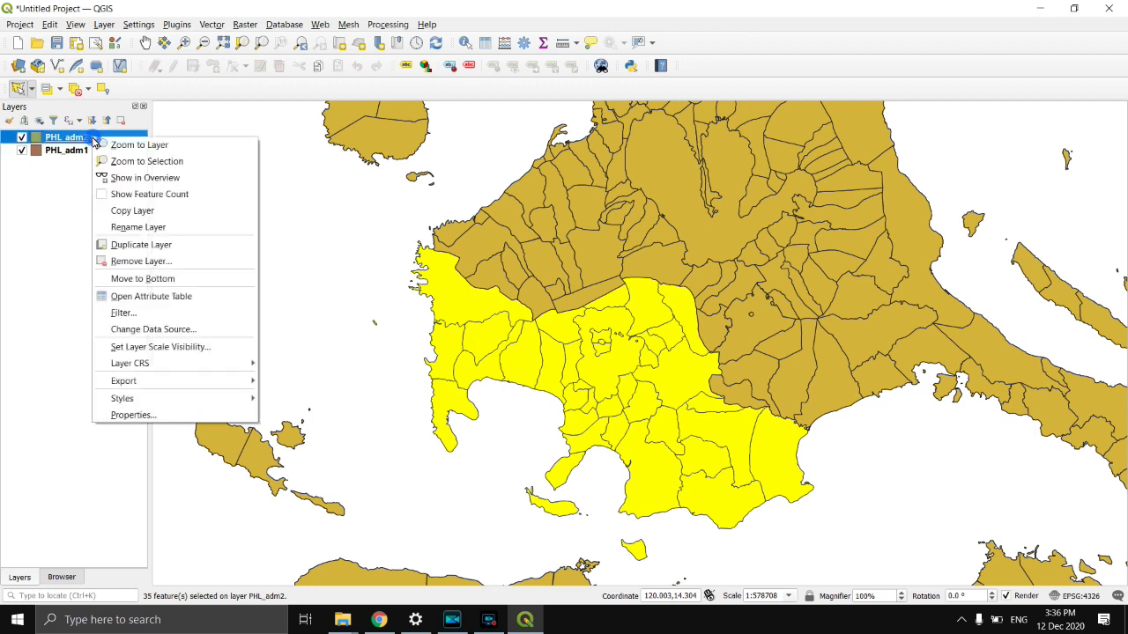
{"action": "mouse_move", "coordinate": [183, 382]}
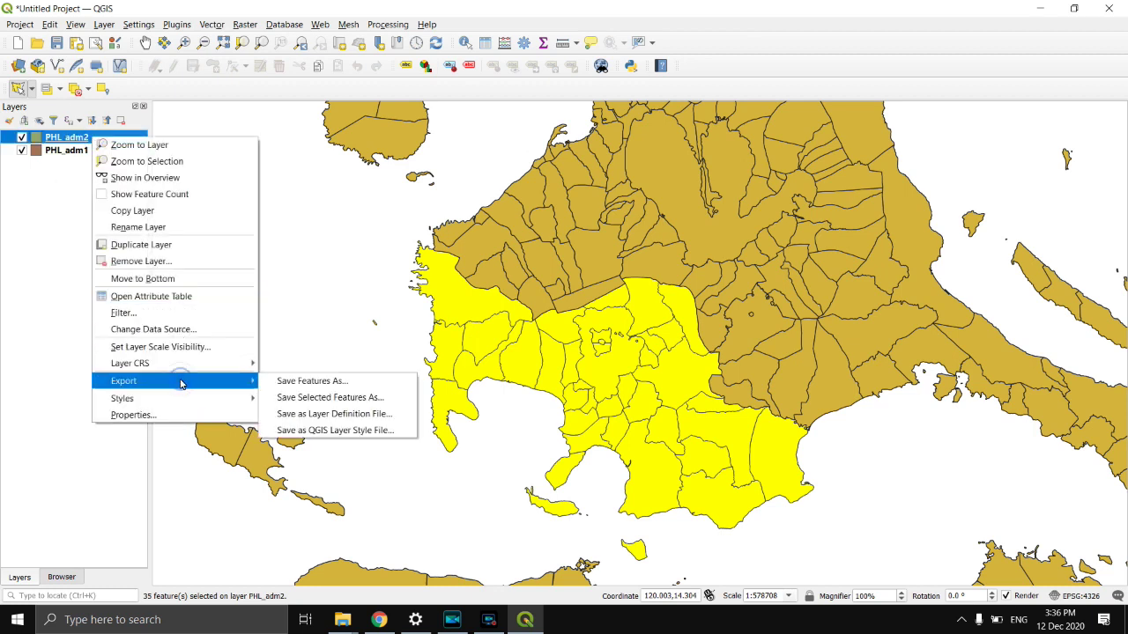
{"action": "left_click", "coordinate": [301, 403]}
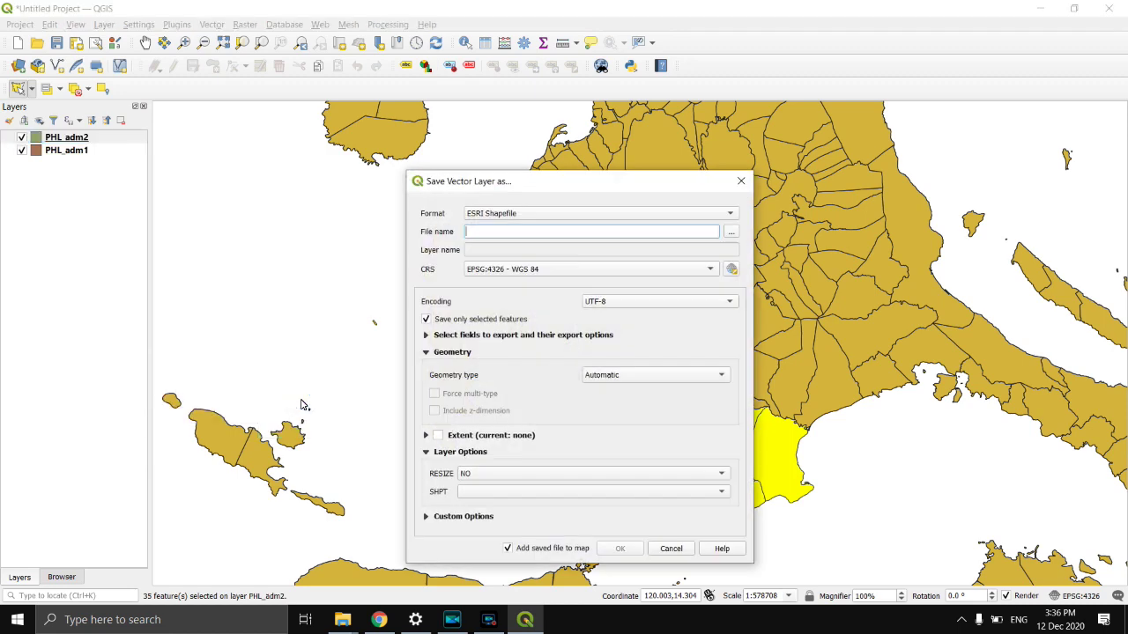
{"action": "left_click", "coordinate": [733, 231]}
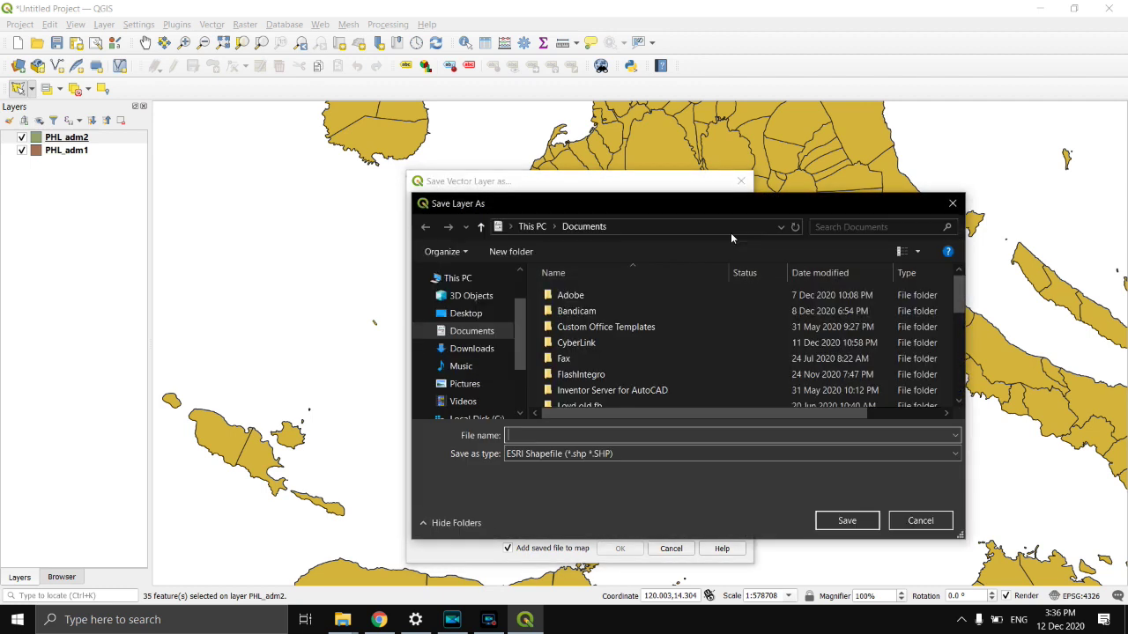
{"action": "left_click", "coordinate": [471, 348]}
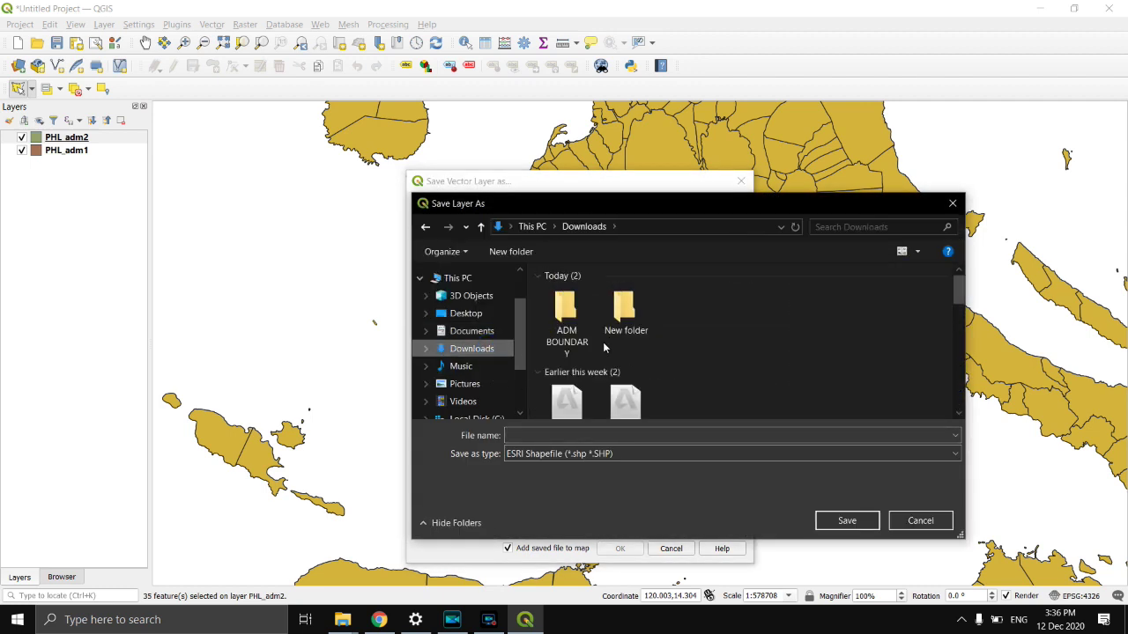
{"action": "double_click", "coordinate": [587, 343]}
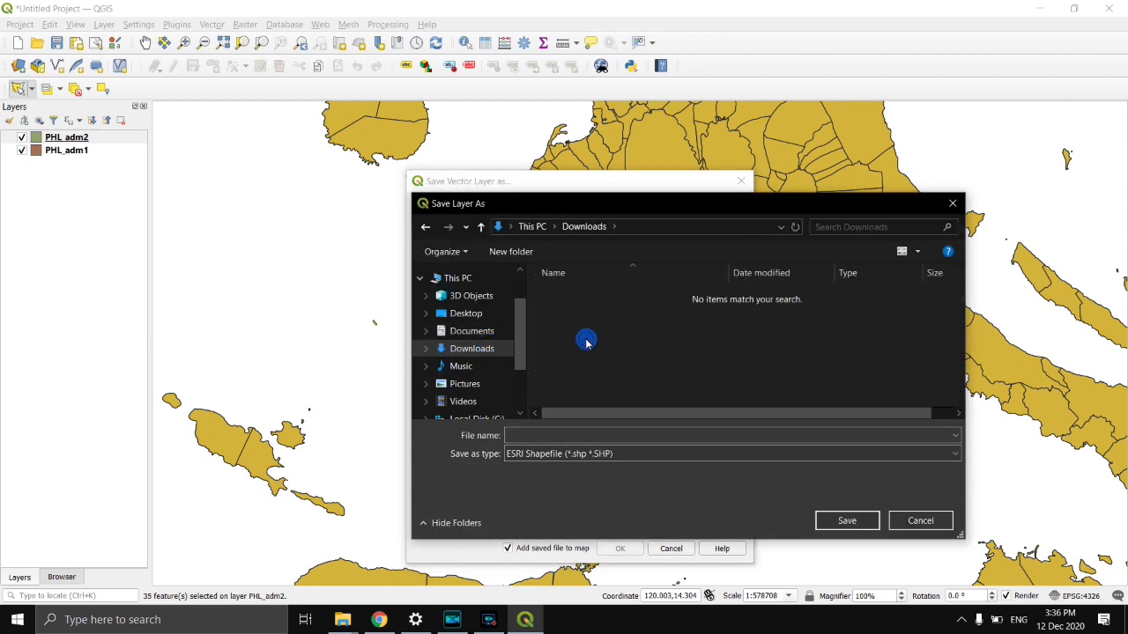
{"action": "left_click", "coordinate": [598, 434]}
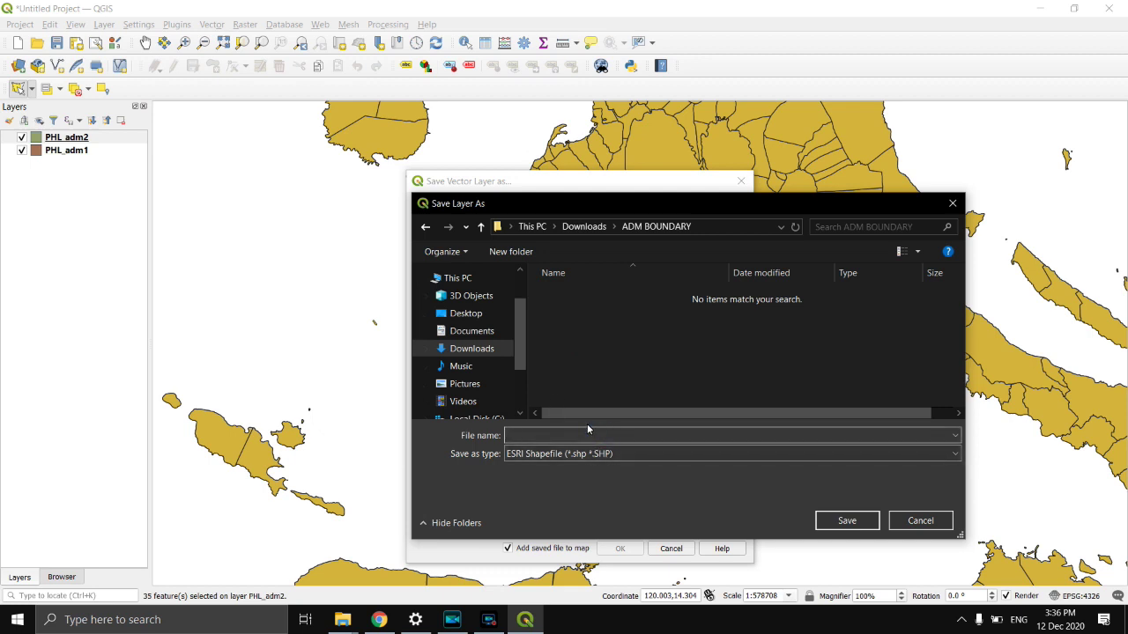
{"action": "type", "text": "BATA"}
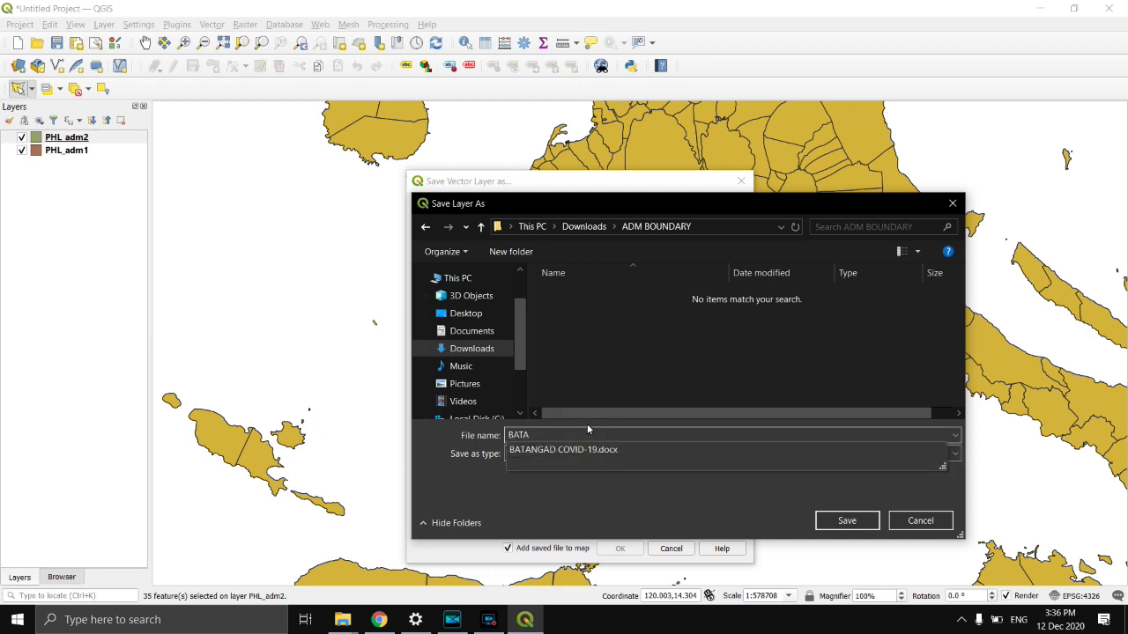
{"action": "type", "text": "NGAS PROVINCE"}
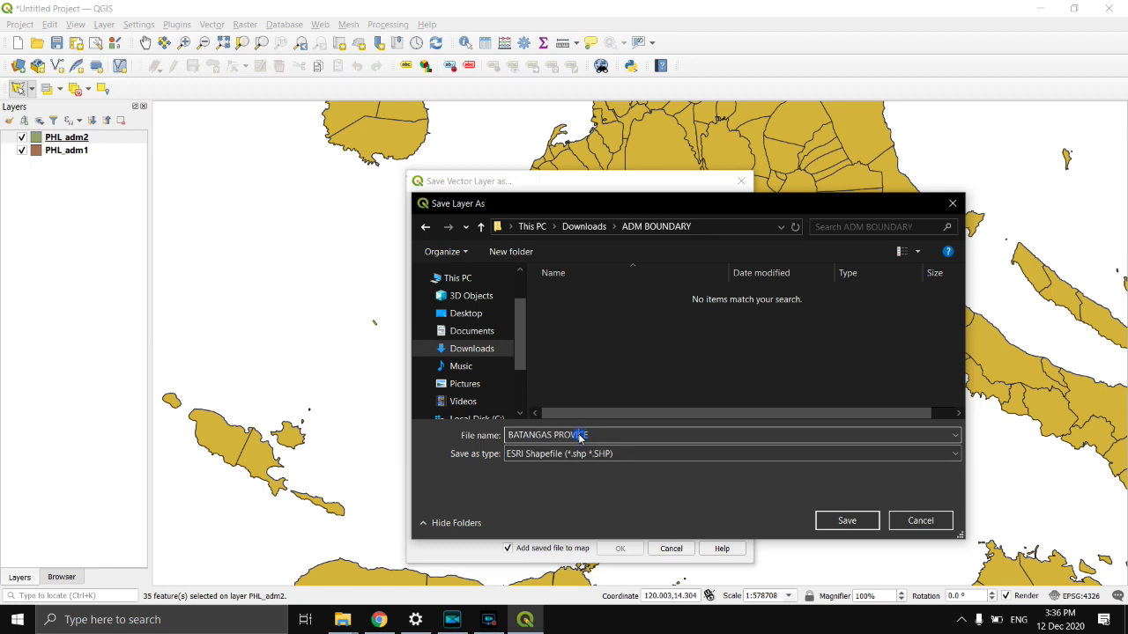
{"action": "left_click", "coordinate": [844, 521]}
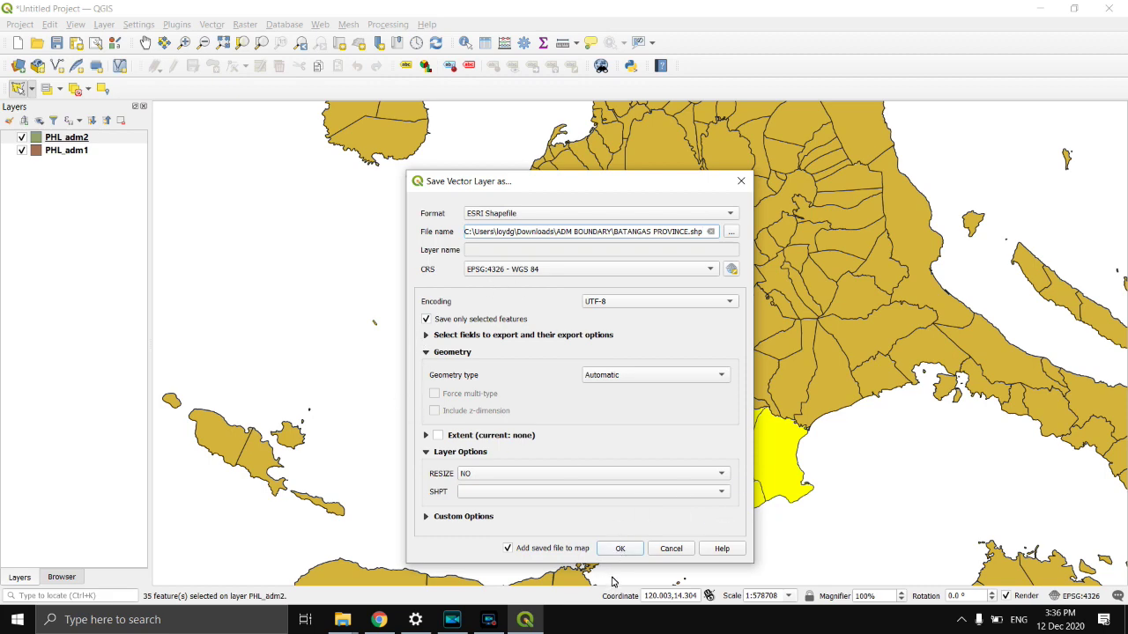
{"action": "left_click", "coordinate": [620, 549]}
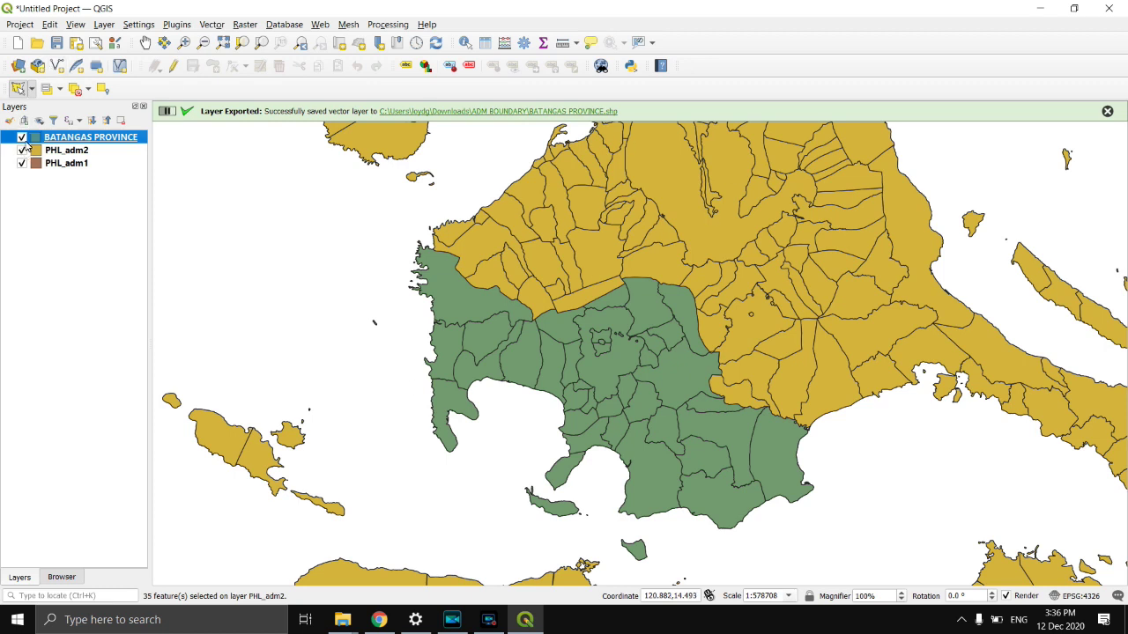
Step: Remove the PHL_adm1 and PHL_adm2 layers from the project, keeping only the BATANGAS PROVINCE layer
{"action": "left_click", "coordinate": [63, 152]}
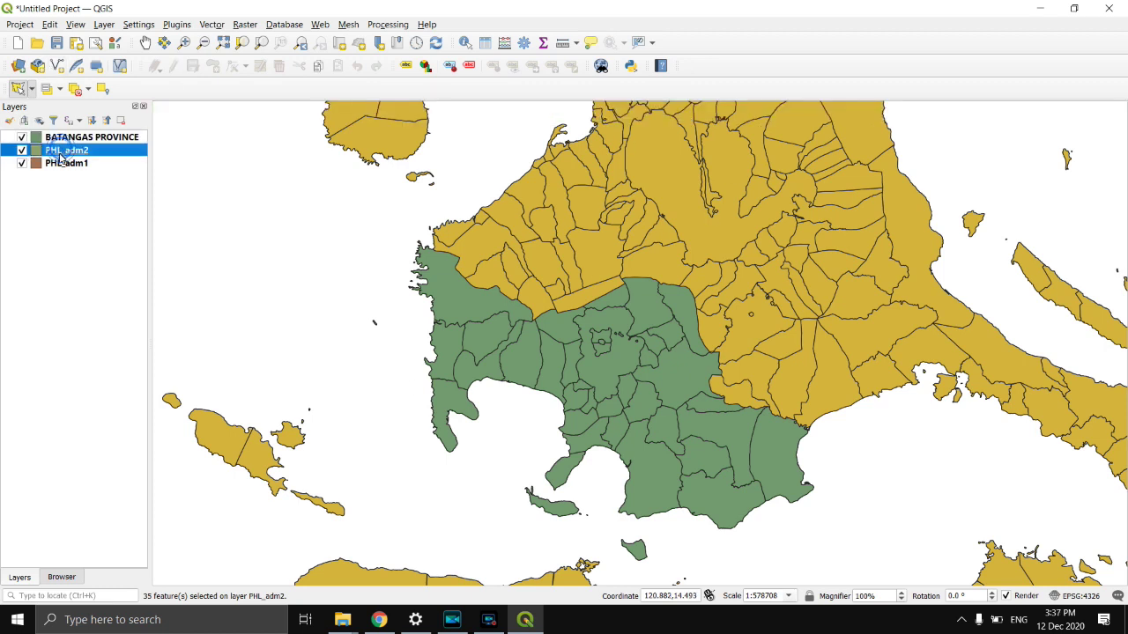
{"action": "left_click", "coordinate": [59, 167]}
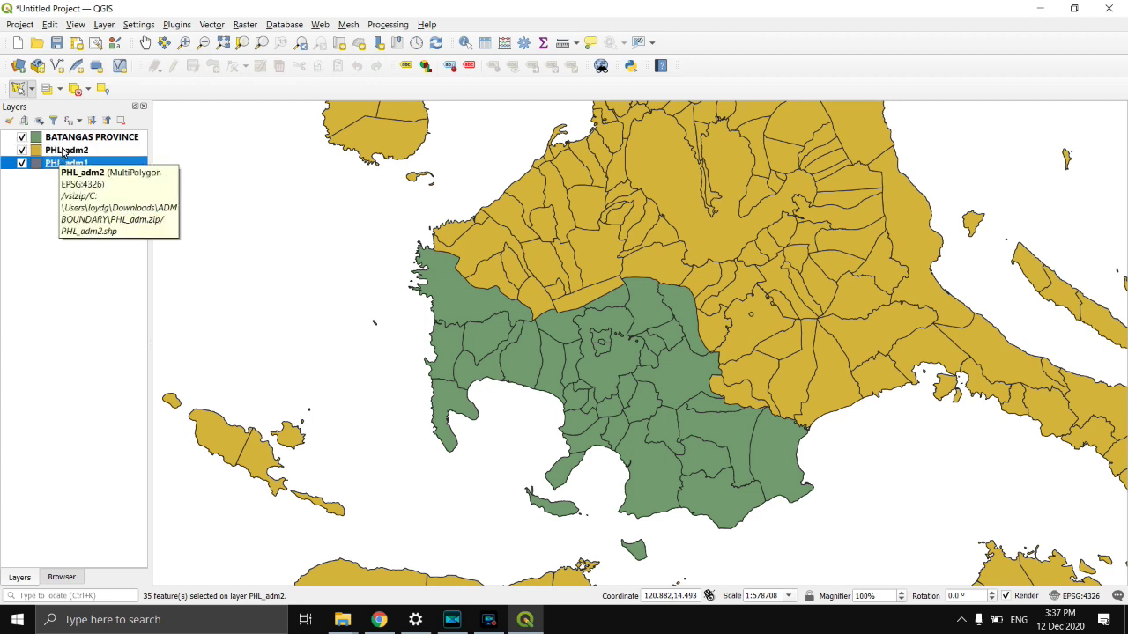
{"action": "left_click", "coordinate": [62, 151], "text": "ctrl"}
{"action": "left_click", "coordinate": [119, 120]}
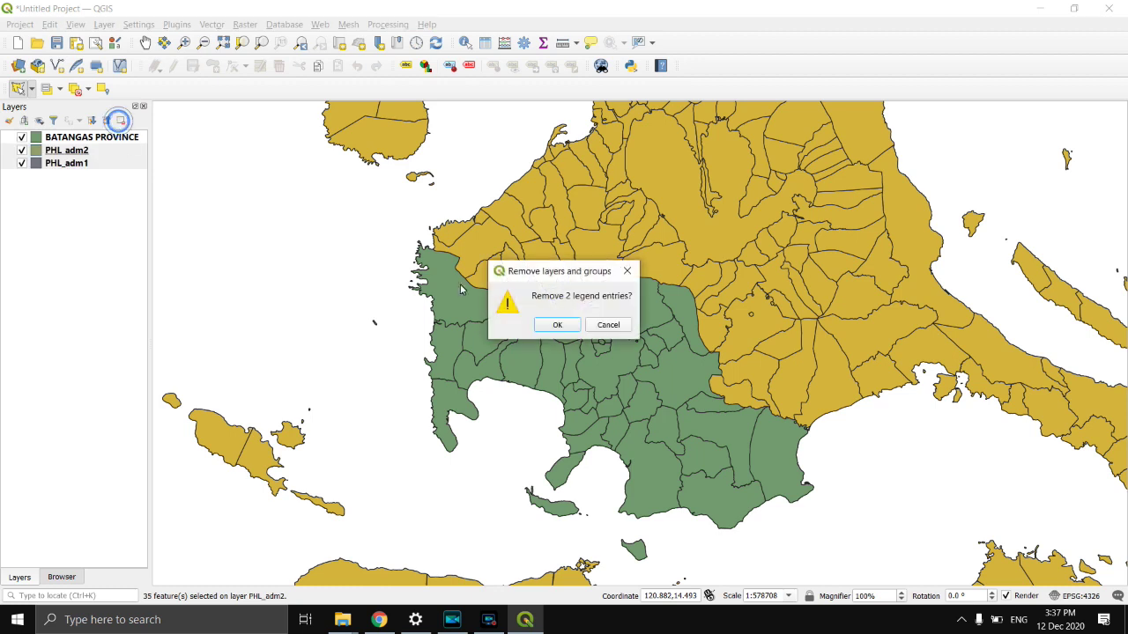
{"action": "left_click", "coordinate": [560, 325]}
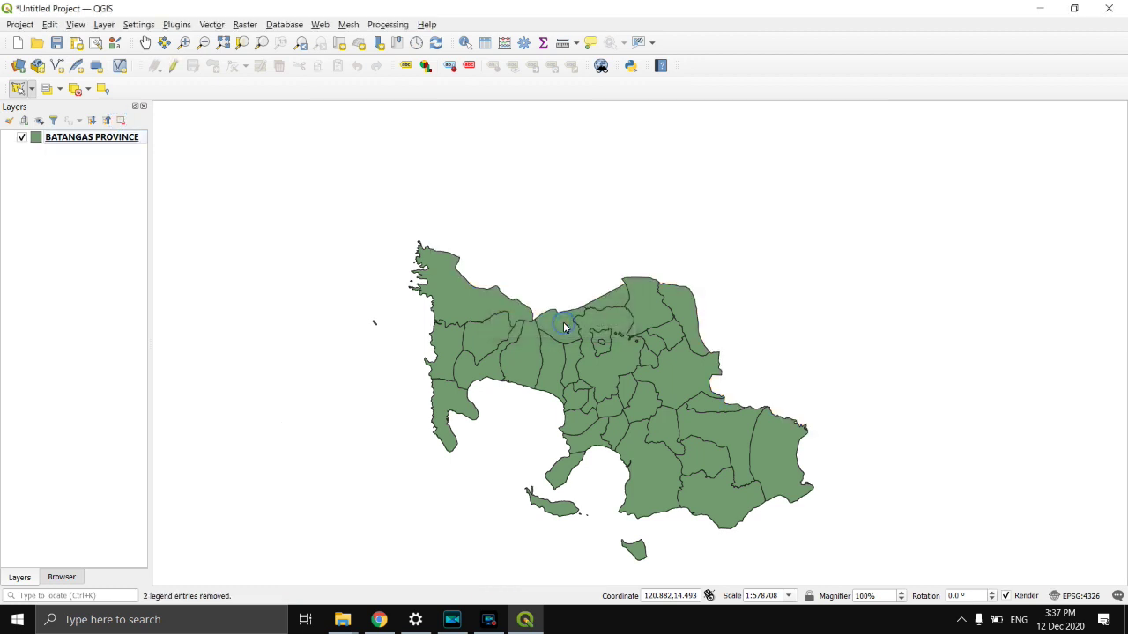
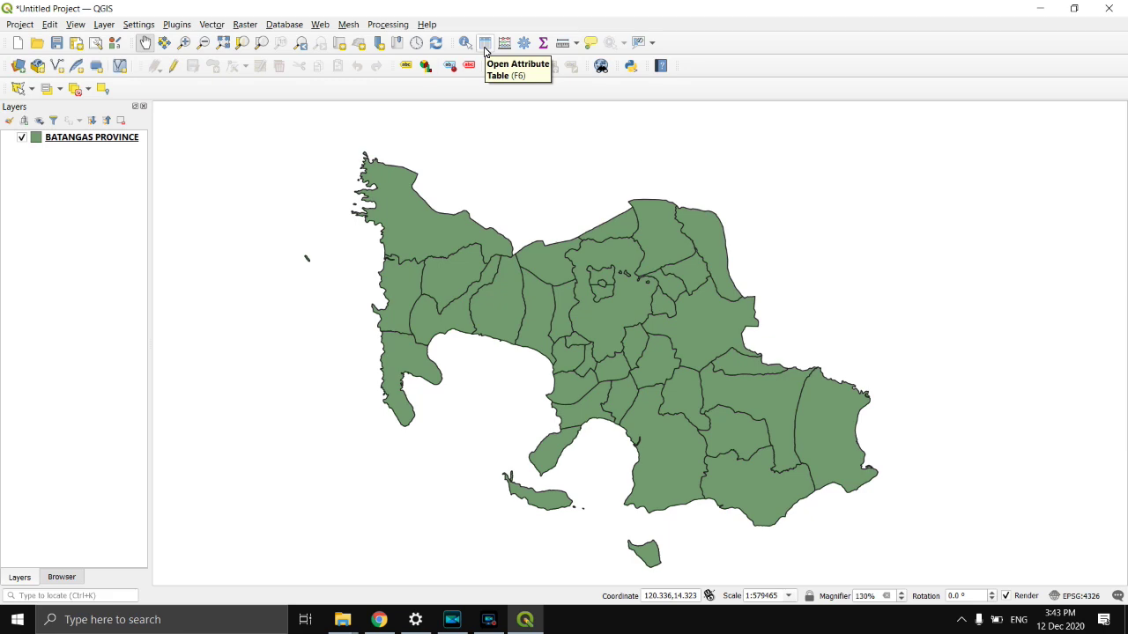
Step: Make the BATANGAS PROVINCE attribute table editable and hide its ID_0, ISO, ID_1, ID_2, TYPE_2, NL_NAME_2 and VARNAME_2 columns
{"action": "left_click", "coordinate": [485, 44]}
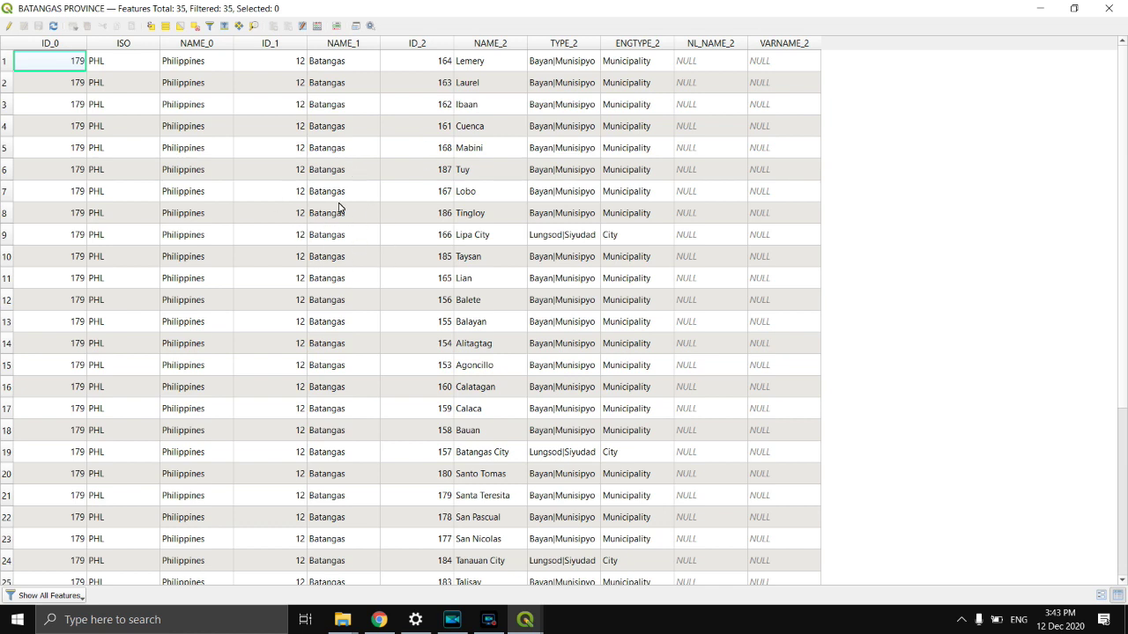
{"action": "key", "text": "ctrl+e"}
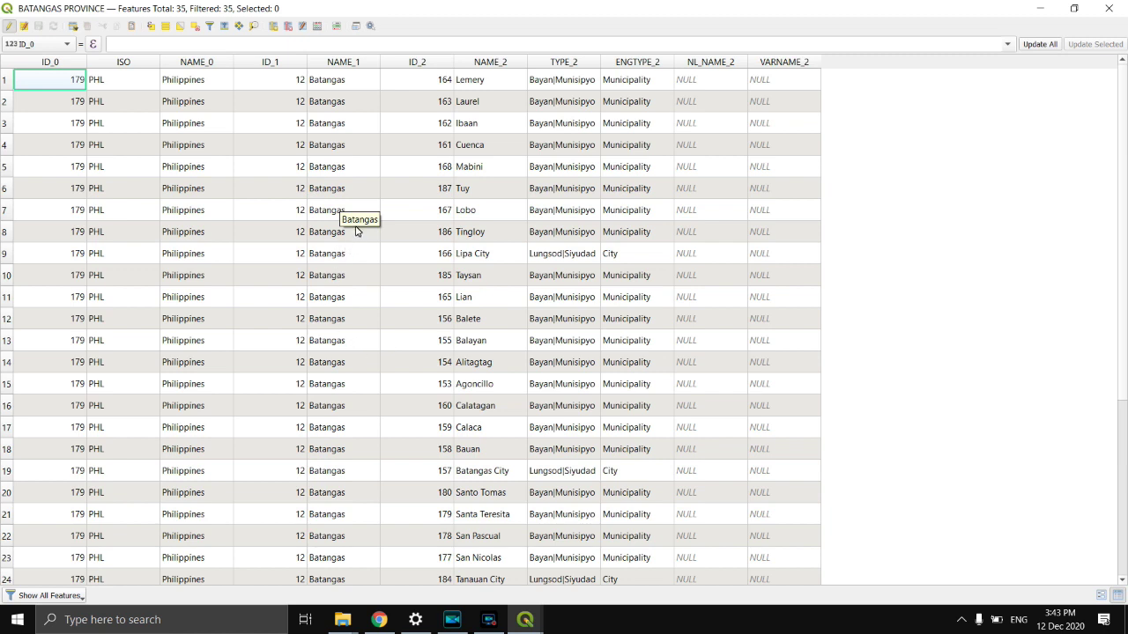
{"action": "right_click", "coordinate": [340, 61]}
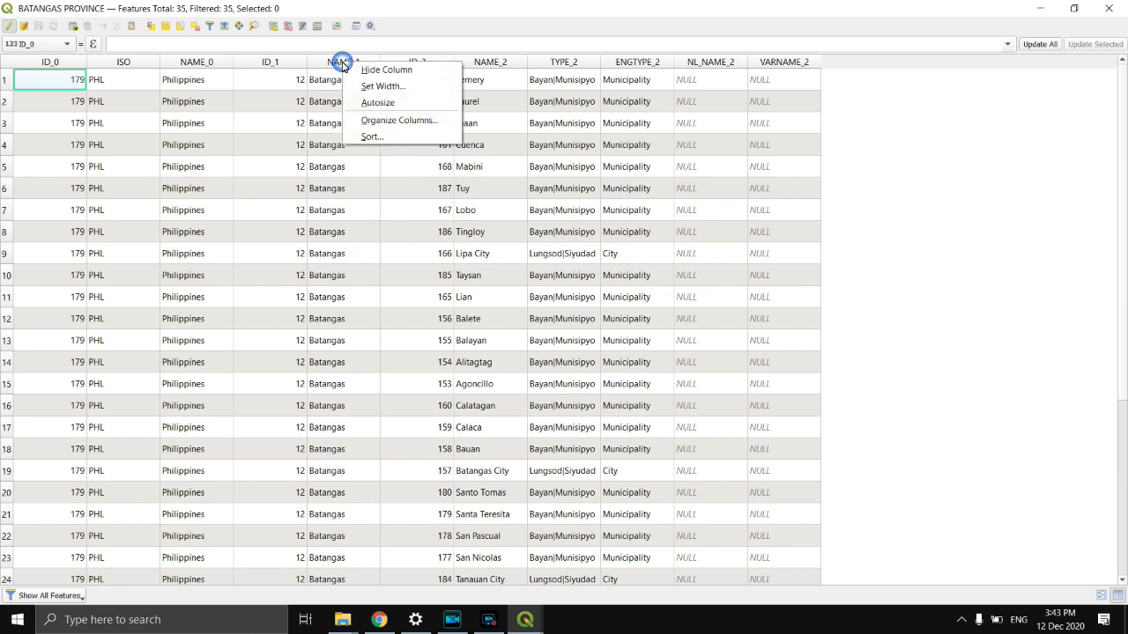
{"action": "left_click", "coordinate": [379, 122]}
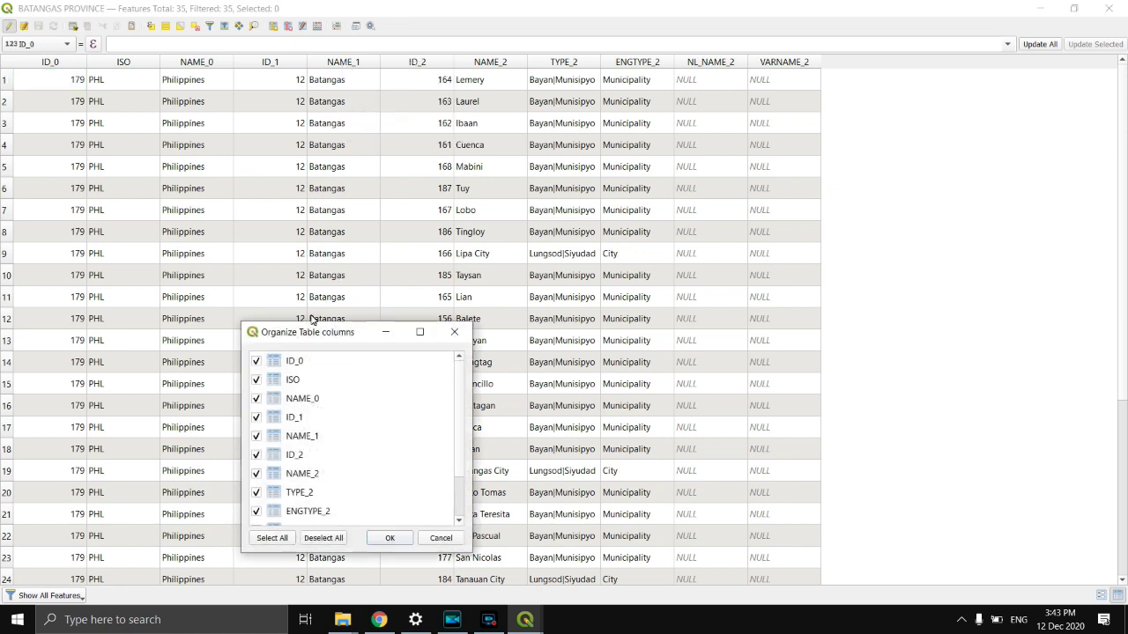
{"action": "left_click", "coordinate": [256, 362]}
{"action": "left_click", "coordinate": [256, 382]}
{"action": "left_click", "coordinate": [257, 419]}
{"action": "left_click", "coordinate": [256, 457]}
{"action": "left_click", "coordinate": [256, 493]}
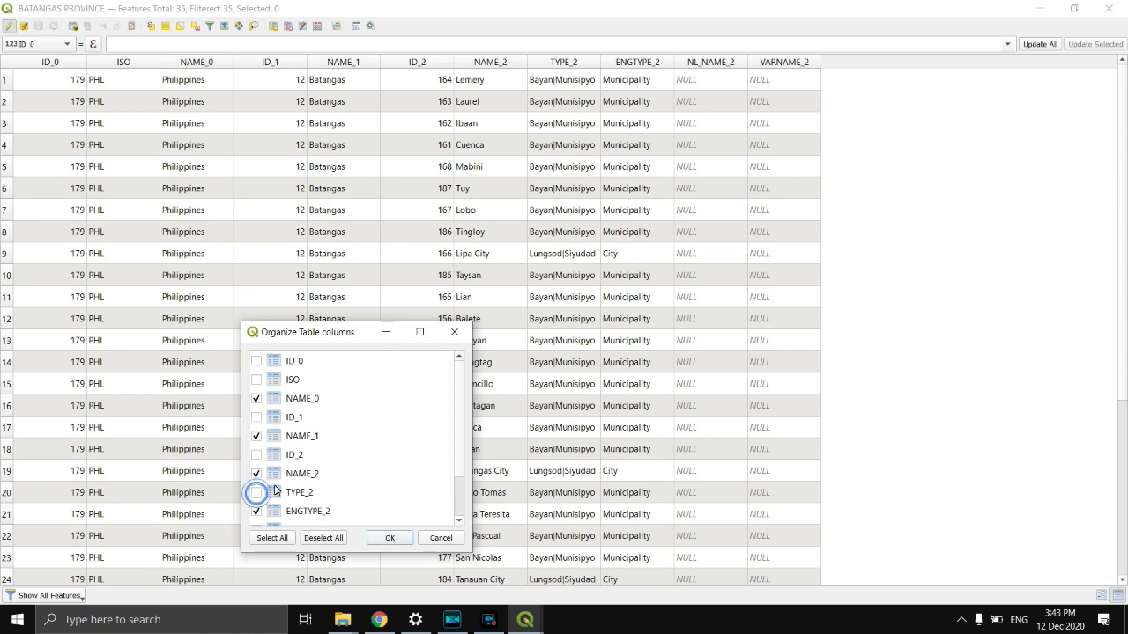
{"action": "scroll", "coordinate": [257, 496], "scroll_direction": "down", "scroll_amount": 1}
{"action": "left_click", "coordinate": [256, 493]}
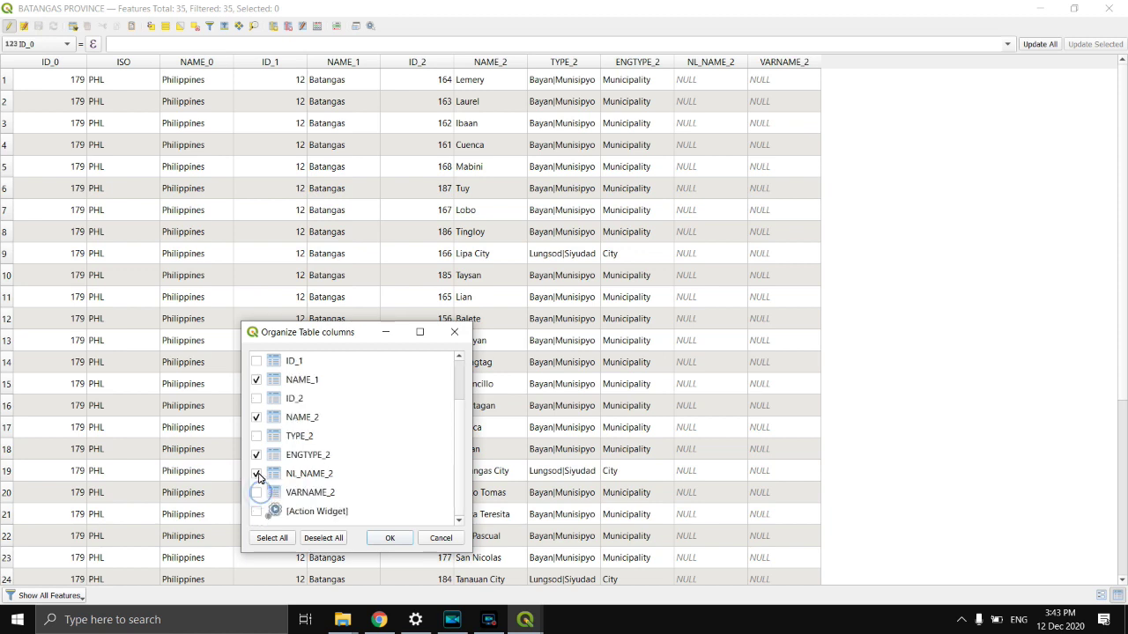
{"action": "left_click", "coordinate": [257, 474]}
{"action": "left_click", "coordinate": [388, 541]}
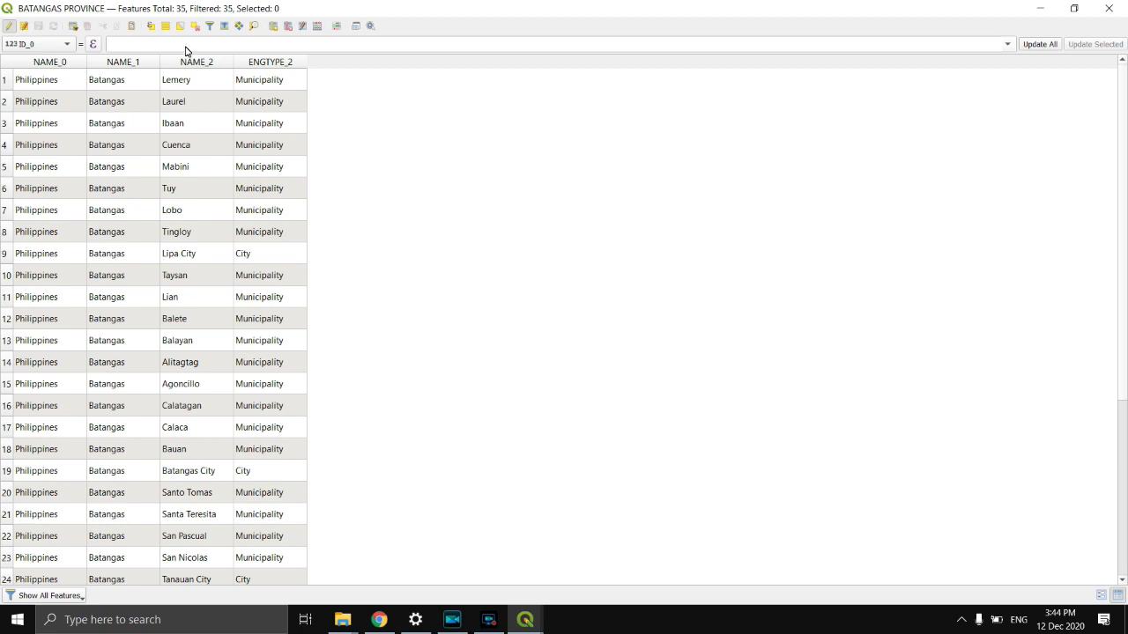
Step: Add three whole number (integer) fields of length 10 to the attribute table, named CONFIRMED, RECOVERIES and DEATH
{"action": "left_click", "coordinate": [273, 26]}
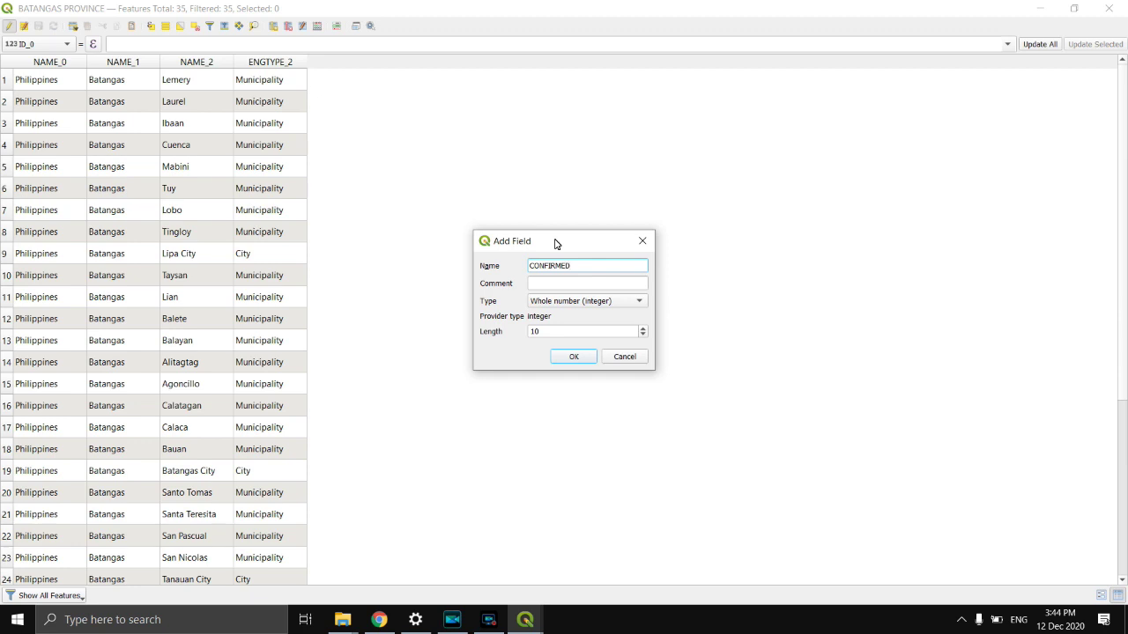
{"action": "left_click", "coordinate": [582, 360]}
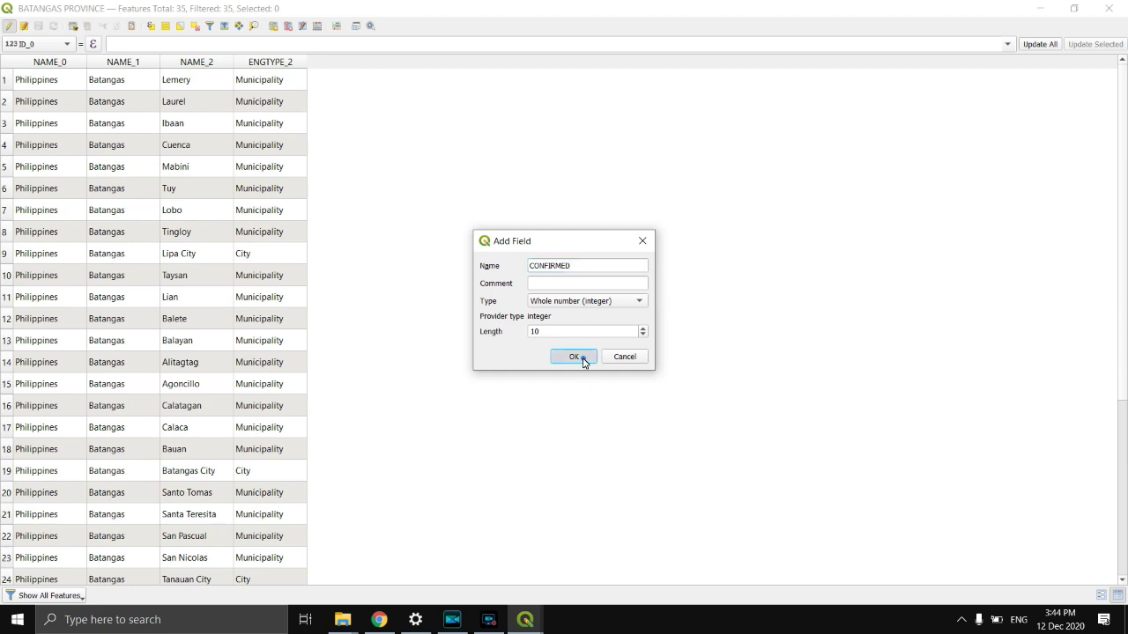
{"action": "left_click", "coordinate": [271, 28]}
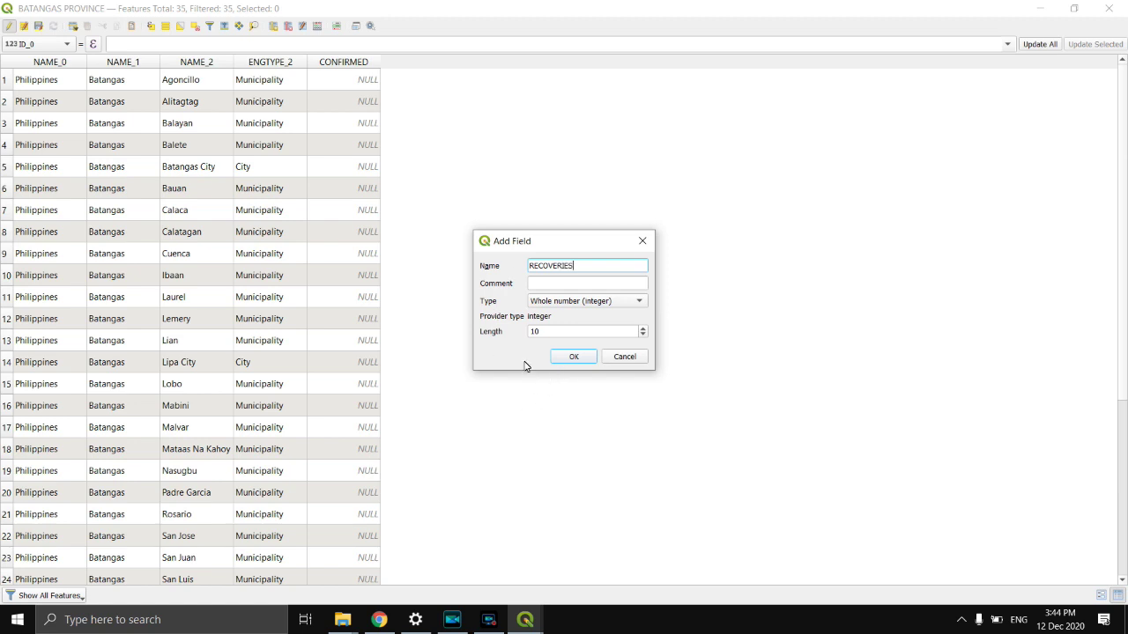
{"action": "left_click", "coordinate": [564, 358]}
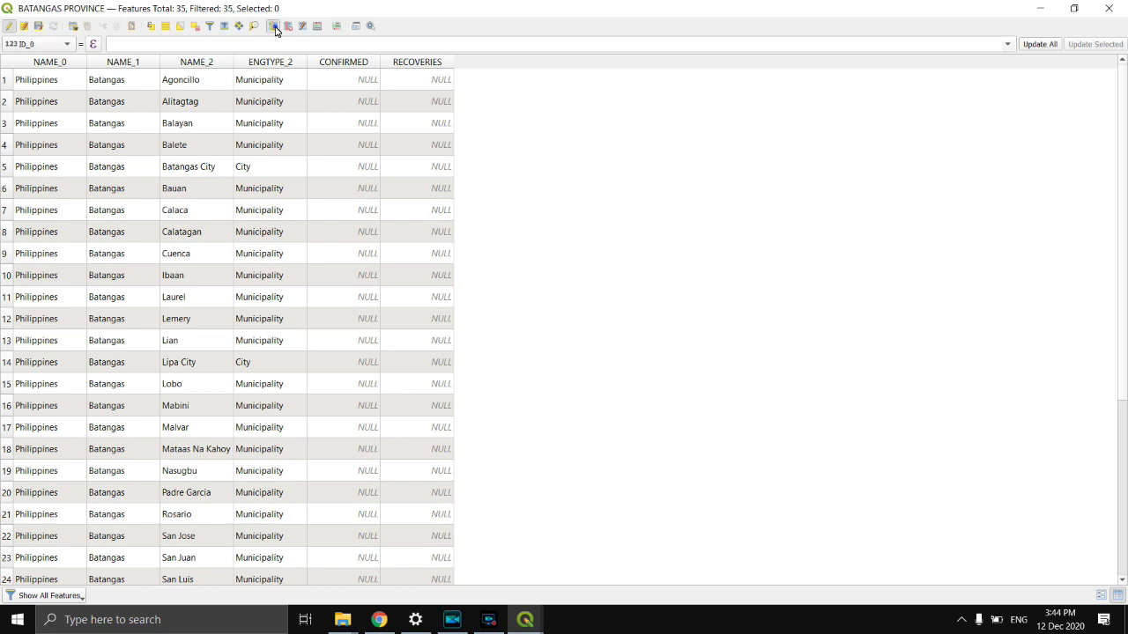
{"action": "left_click", "coordinate": [273, 26]}
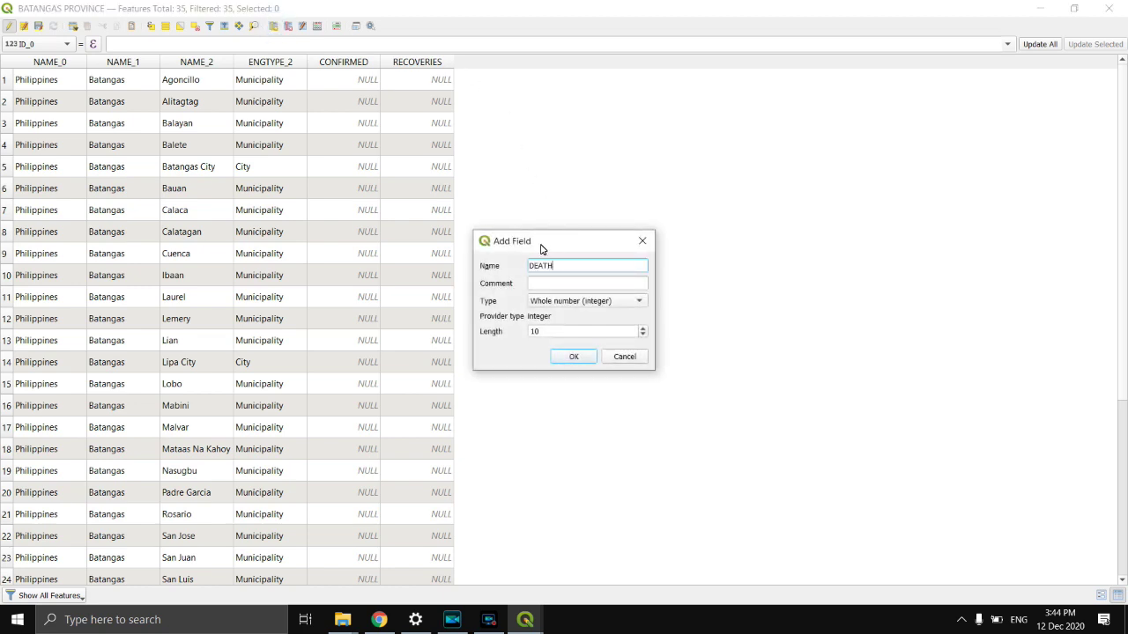
{"action": "key", "text": "Return"}
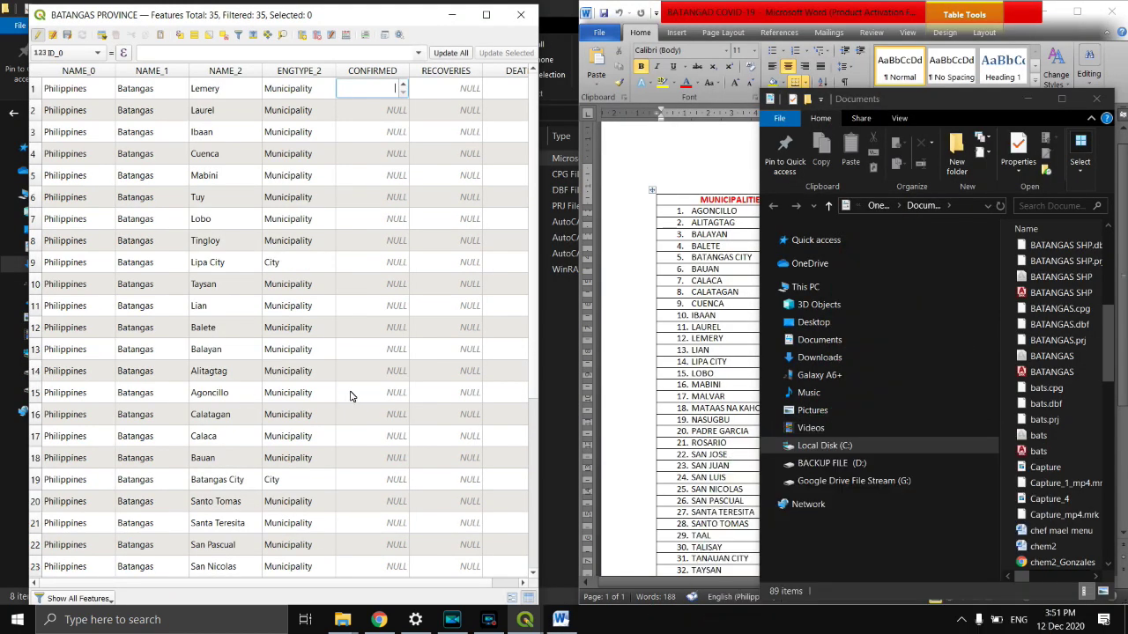
Step: Uncover the Word table of COVID-19 cases and enter Agoncillo's figures: CONFIRMED 82, RECOVERIES 79 and DEATH 1
{"action": "double_click", "coordinate": [370, 393]}
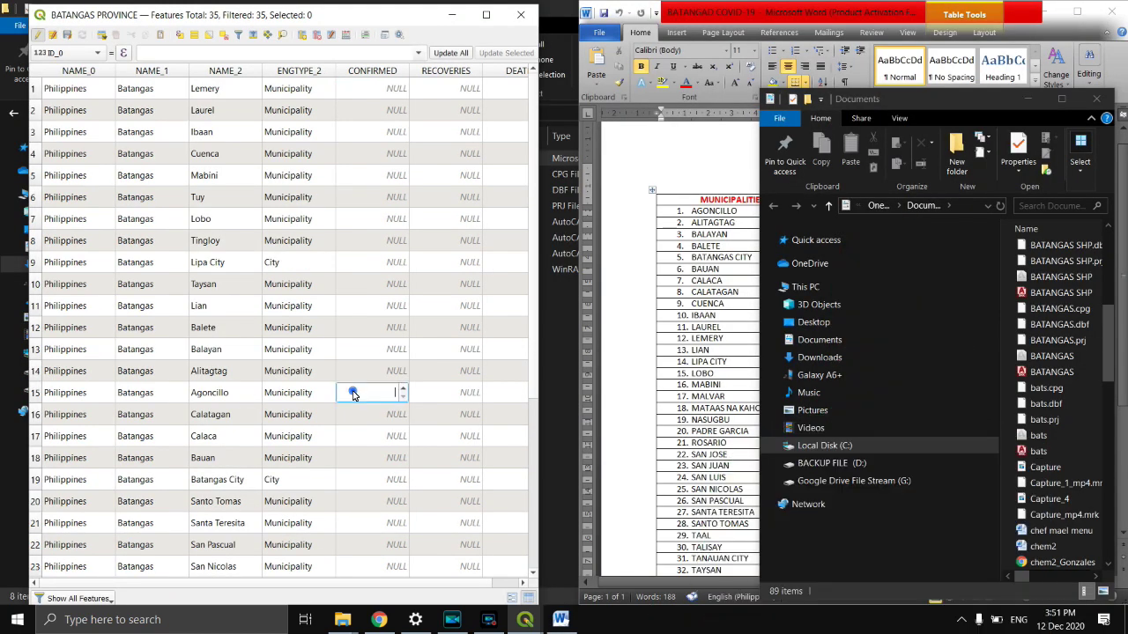
{"action": "left_click", "coordinate": [1040, 101]}
{"action": "left_click", "coordinate": [1041, 101]}
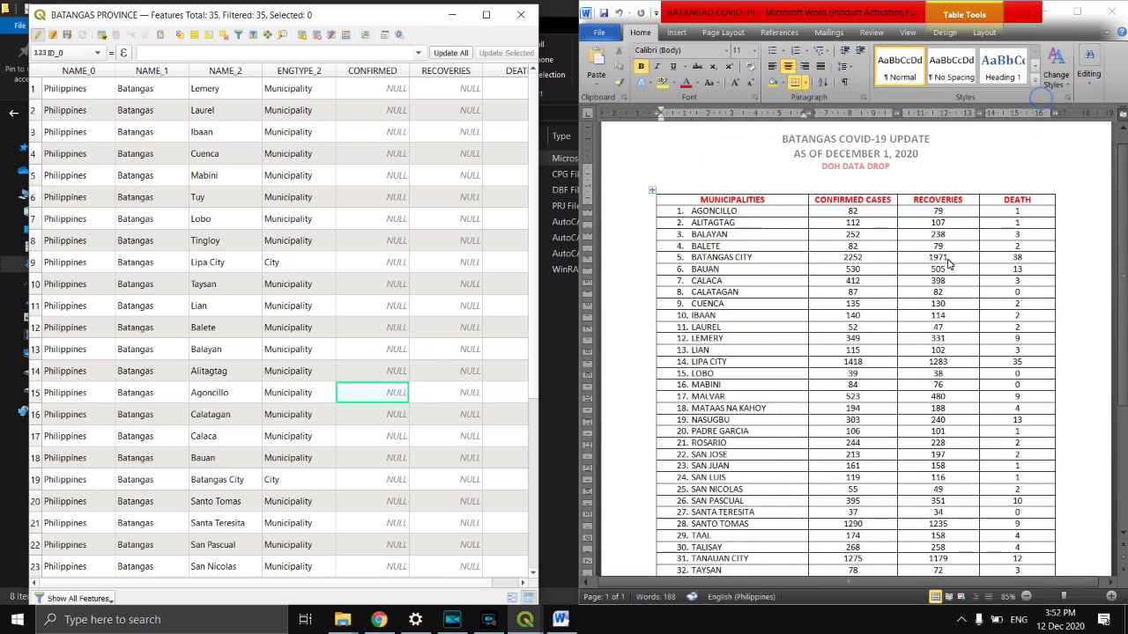
{"action": "type", "text": "82"}
{"action": "key", "text": "Tab"}
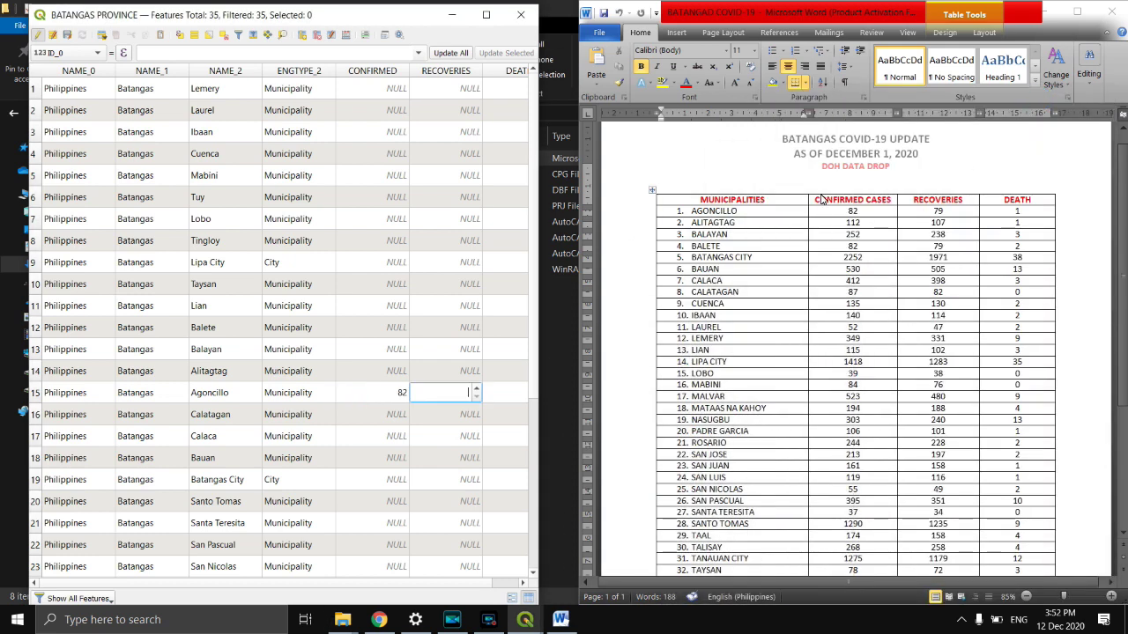
{"action": "type", "text": "79"}
{"action": "key", "text": "Tab"}
{"action": "type", "text": "1"}
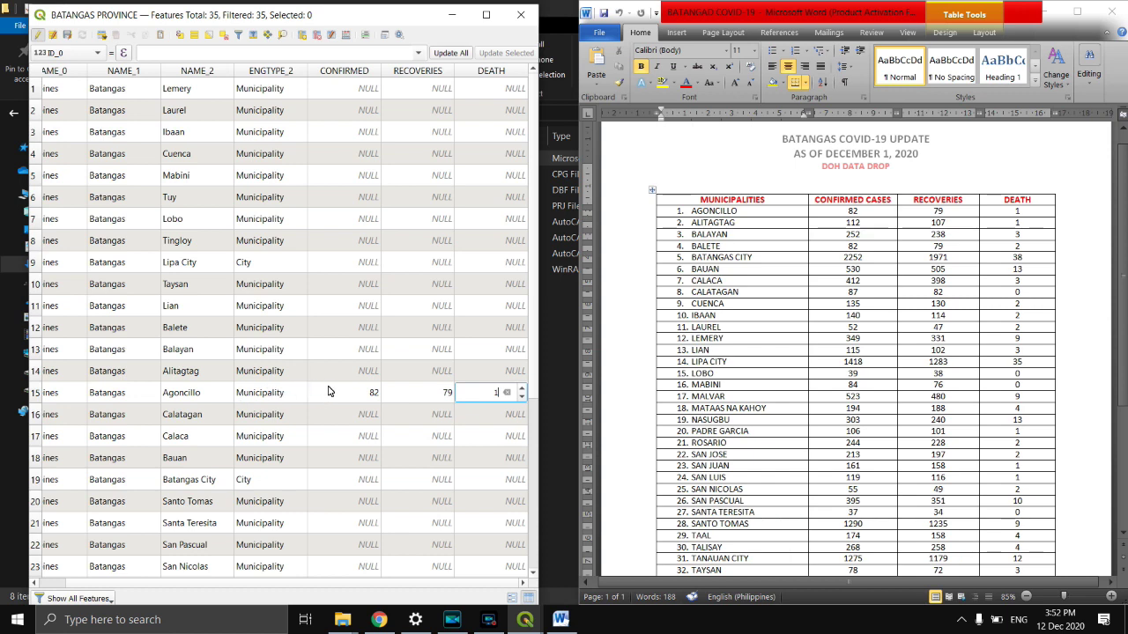
Step: Fill in Alitagtag's row of the attribute table with CONFIRMED 112, RECOVERIES 107 and DEATH 1
{"action": "double_click", "coordinate": [353, 373]}
{"action": "type", "text": "112"}
{"action": "key", "text": "Tab"}
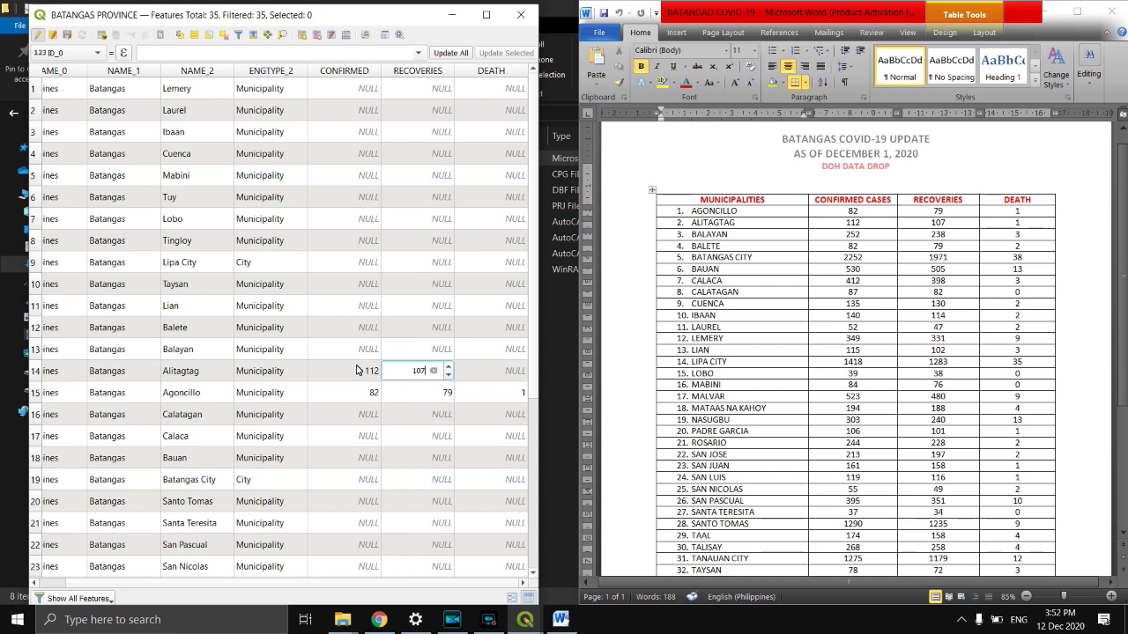
{"action": "key", "text": "Tab"}
{"action": "type", "text": "1"}
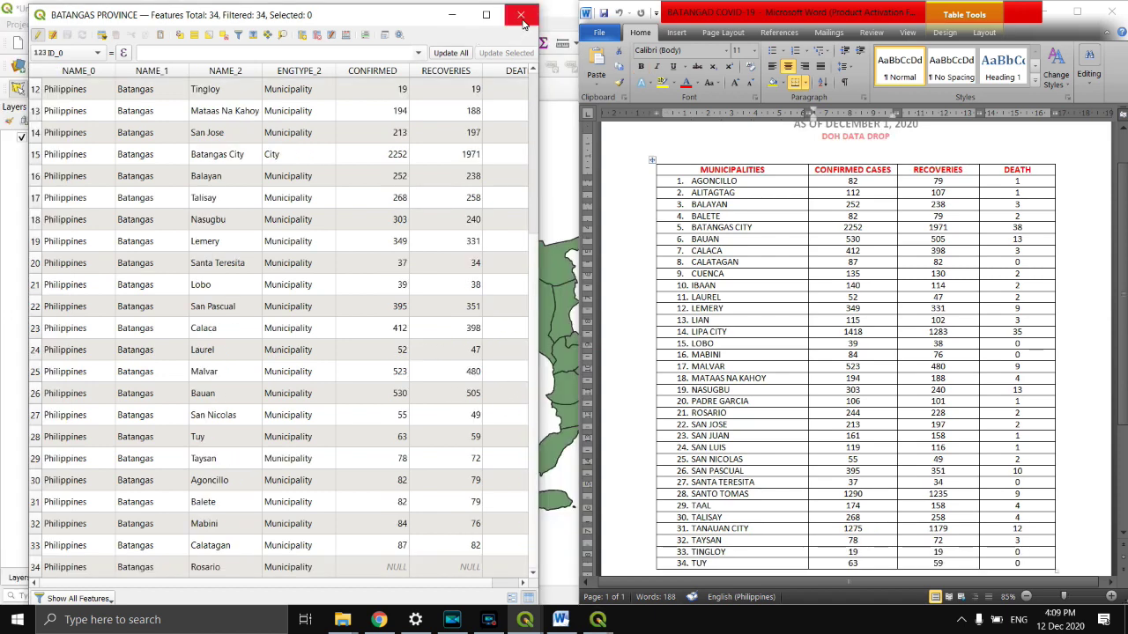
Step: Close the attribute table, minimize the Word document and open the BATANGAS PROVINCE layer's symbology properties
{"action": "left_click", "coordinate": [522, 16]}
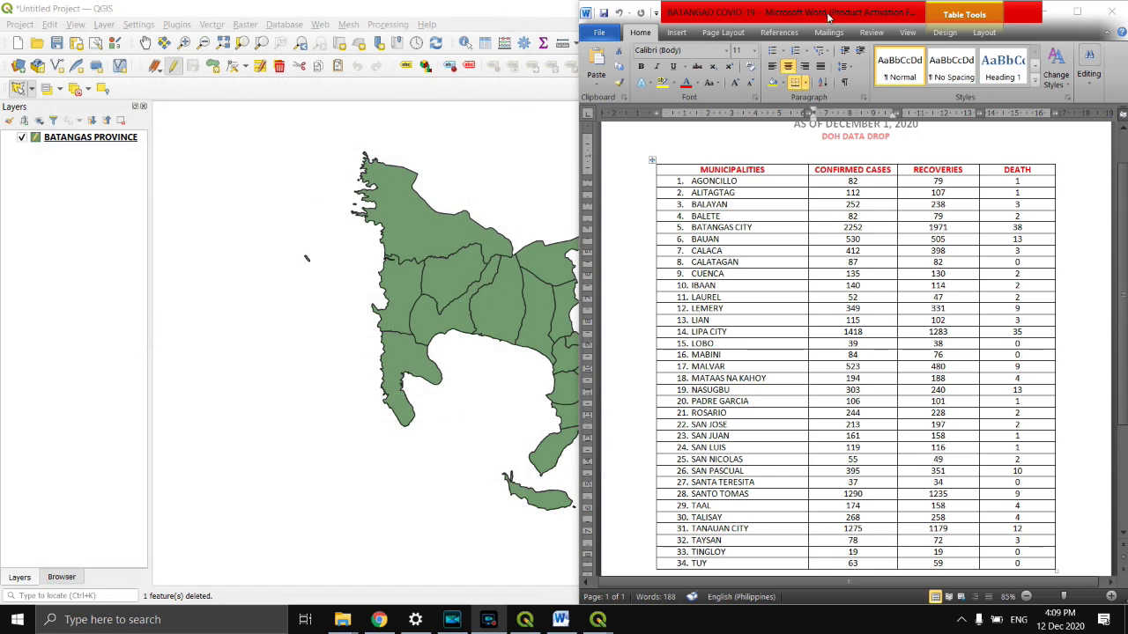
{"action": "left_click", "coordinate": [1035, 11]}
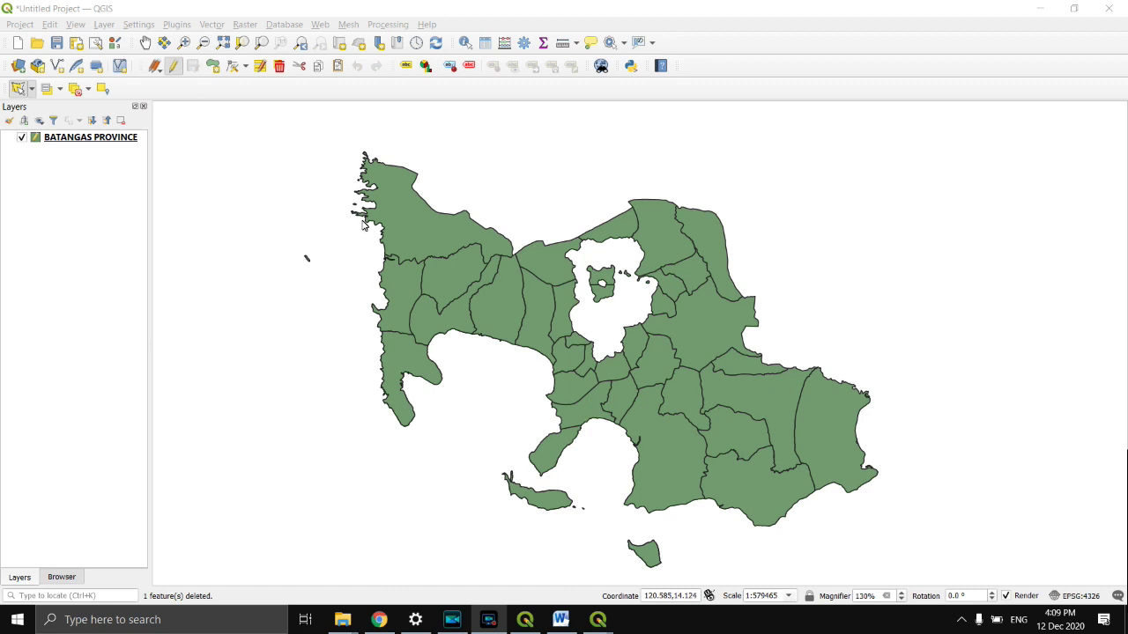
{"action": "left_click", "coordinate": [101, 139]}
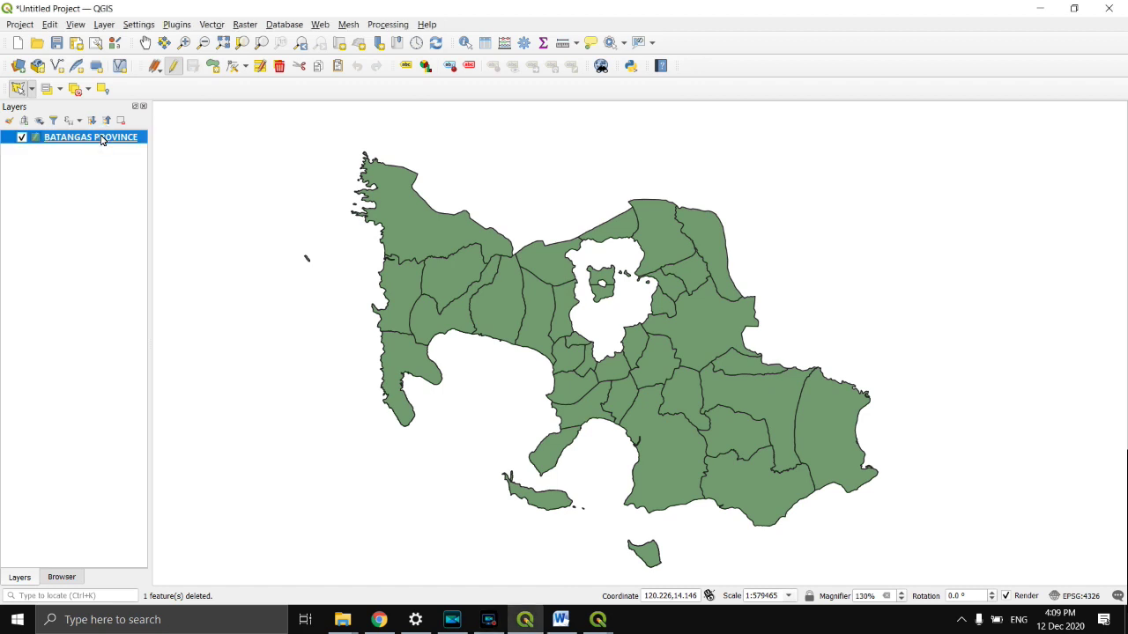
{"action": "right_click", "coordinate": [101, 139]}
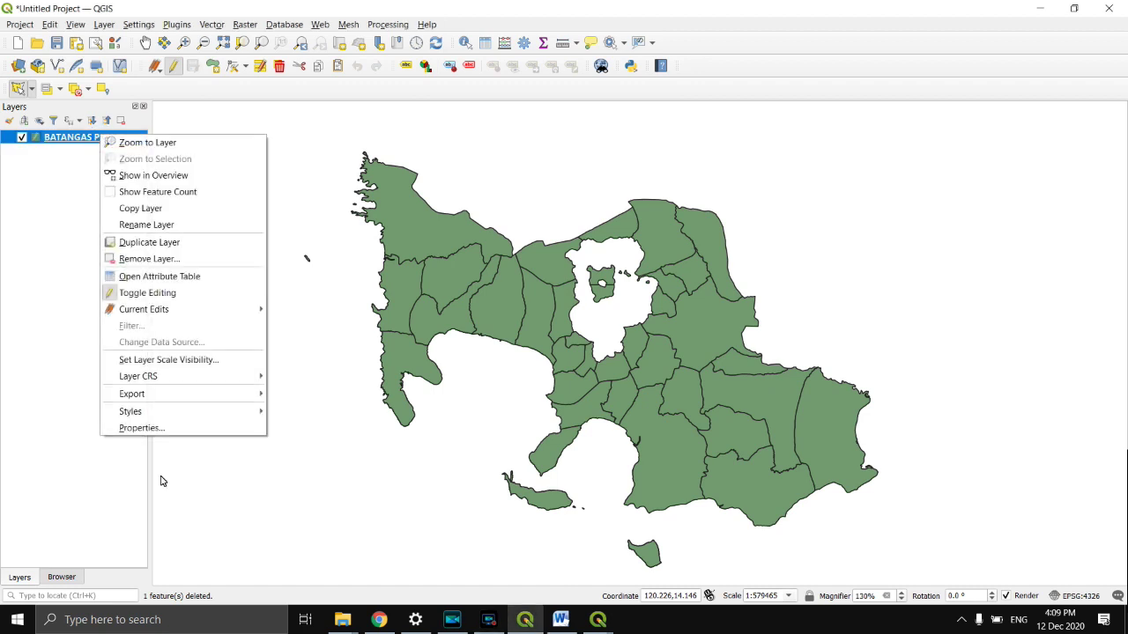
{"action": "left_click", "coordinate": [151, 431]}
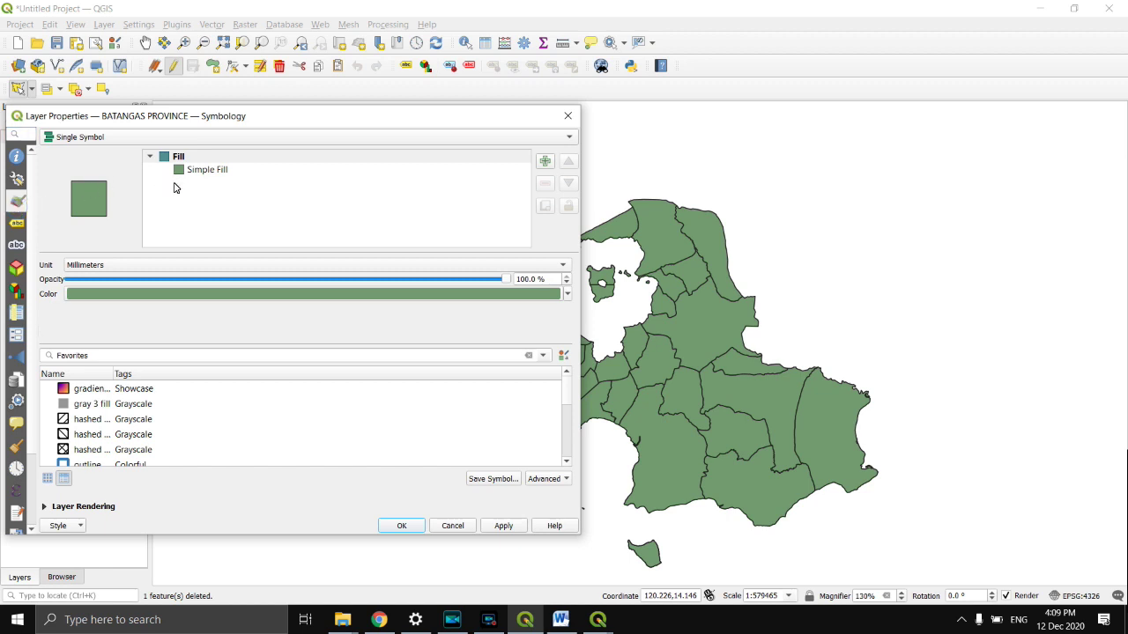
Step: Style the BATANGAS PROVINCE layer with the gradient plasma preset, change its gradient fill's color ramp to Viridis, and apply it
{"action": "left_click", "coordinate": [161, 391]}
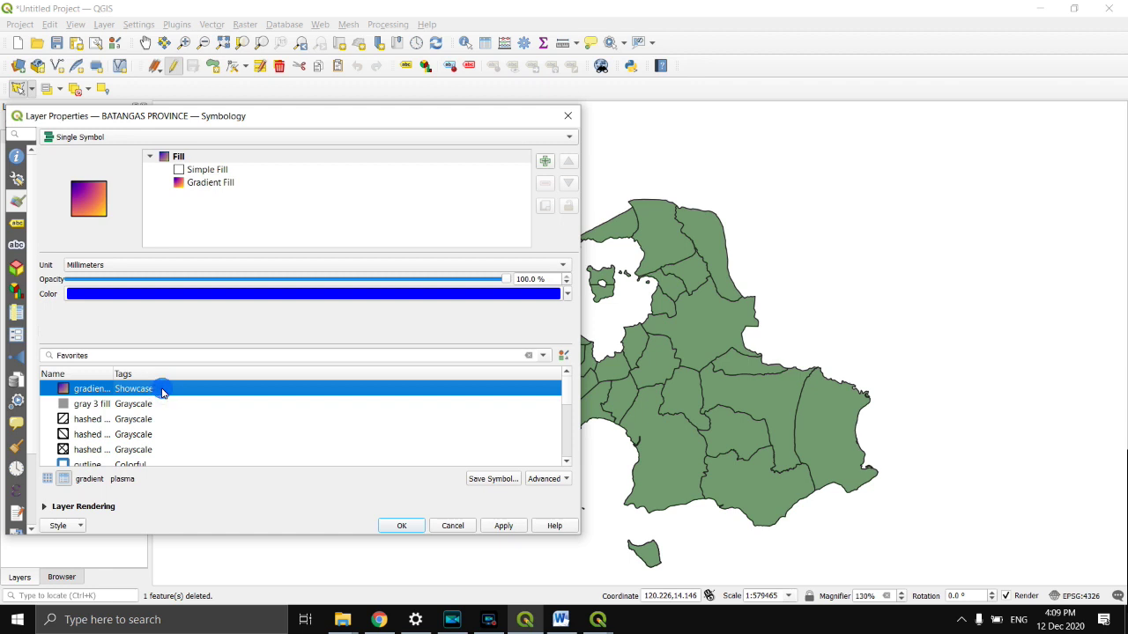
{"action": "left_click", "coordinate": [214, 184]}
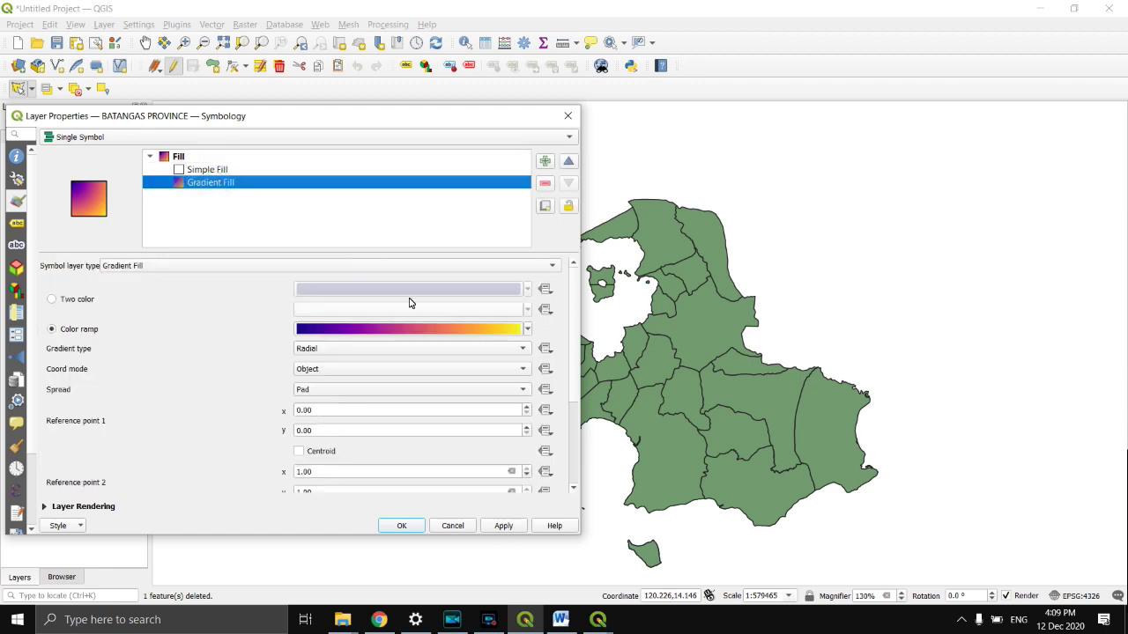
{"action": "left_click", "coordinate": [526, 331]}
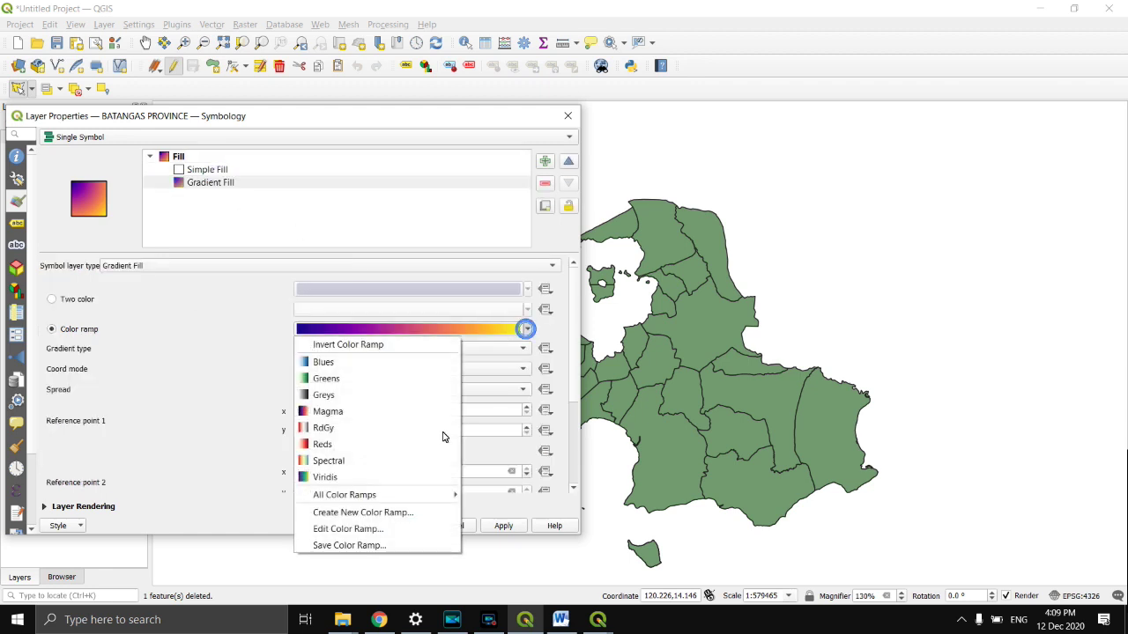
{"action": "left_click", "coordinate": [392, 480]}
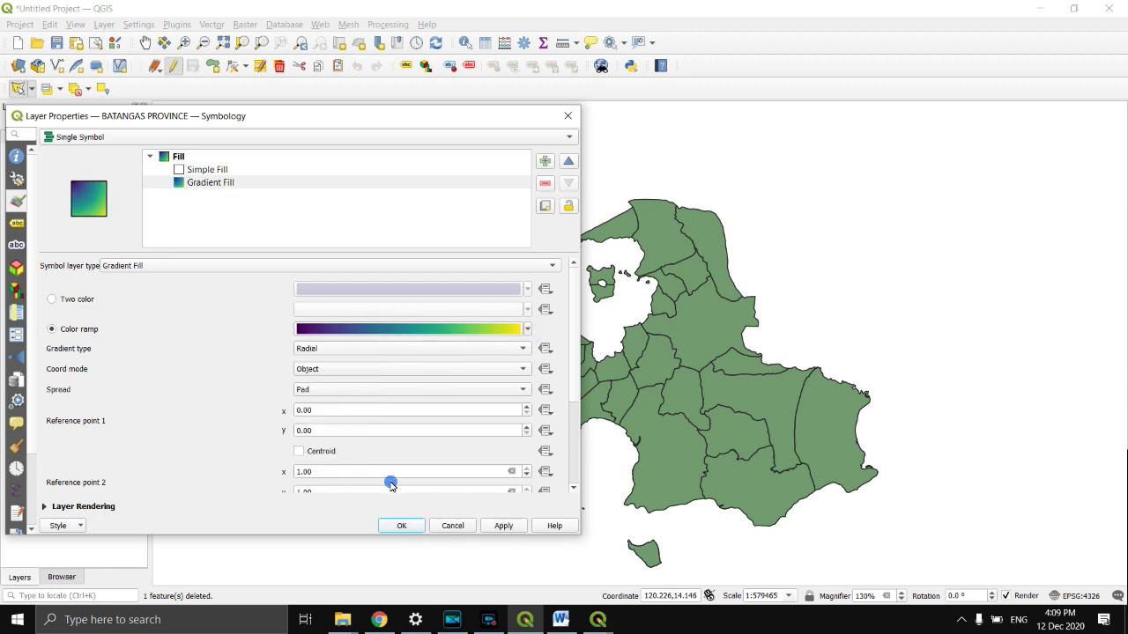
{"action": "left_click", "coordinate": [495, 527]}
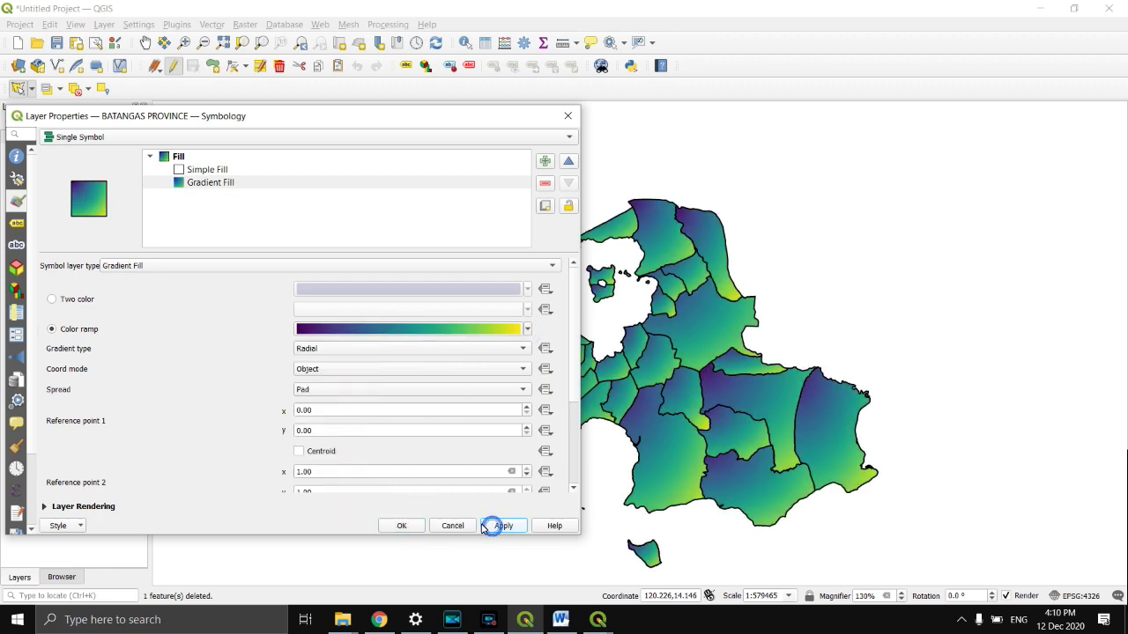
{"action": "left_click", "coordinate": [407, 527]}
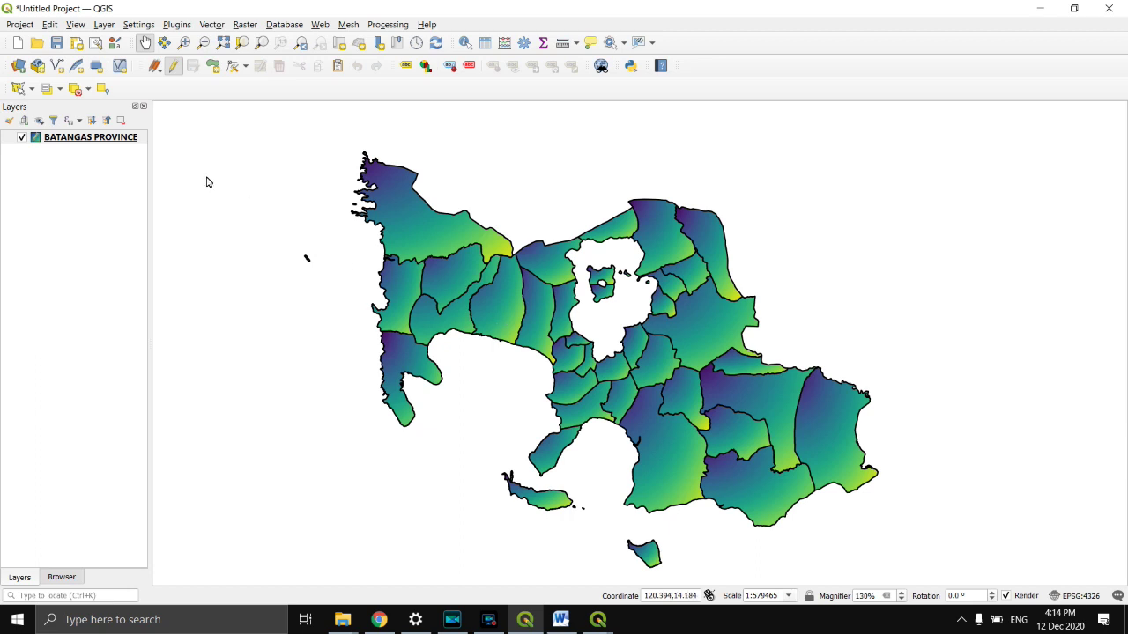
Step: Turn on single labels for the BATANGAS PROVINCE layer, using the NAME_2 field as the label value
{"action": "right_click", "coordinate": [121, 141]}
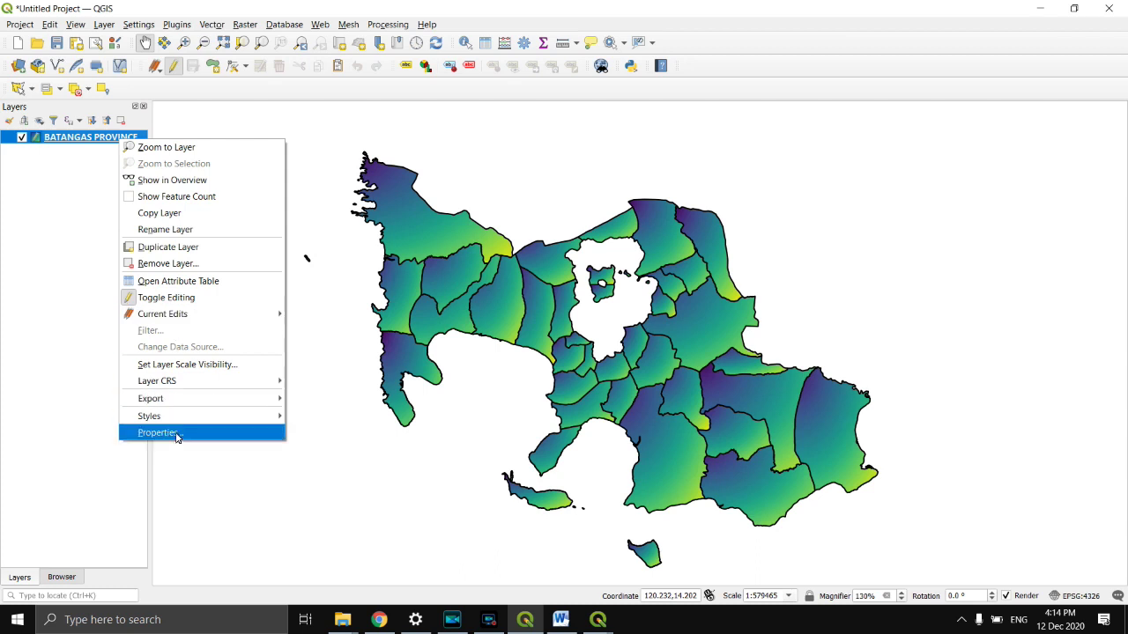
{"action": "left_click", "coordinate": [176, 438]}
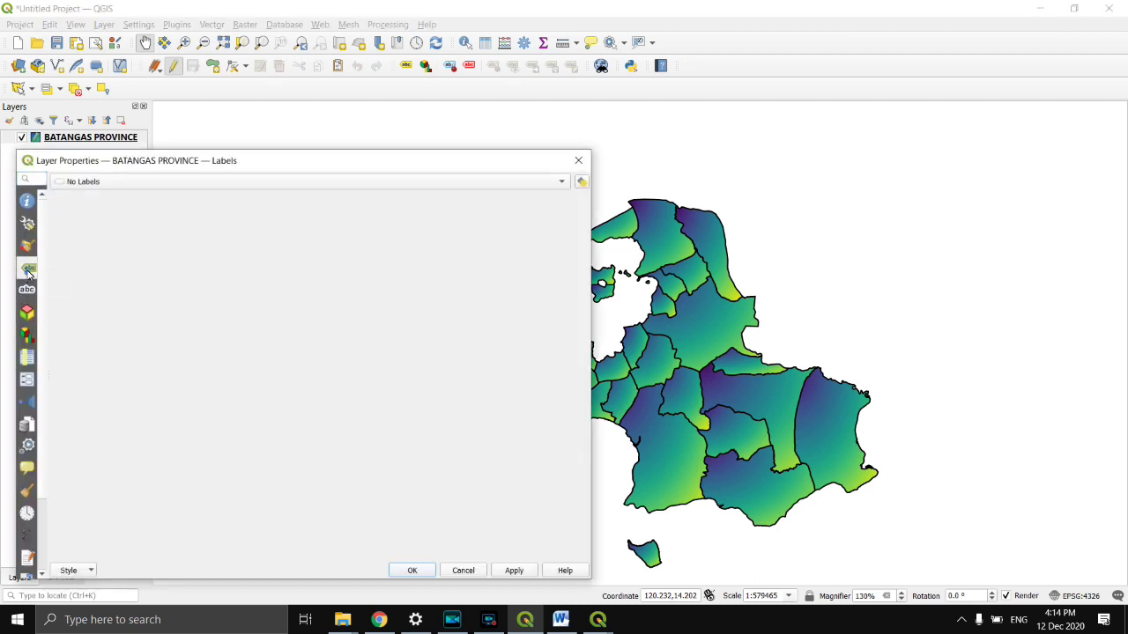
{"action": "left_click", "coordinate": [157, 183]}
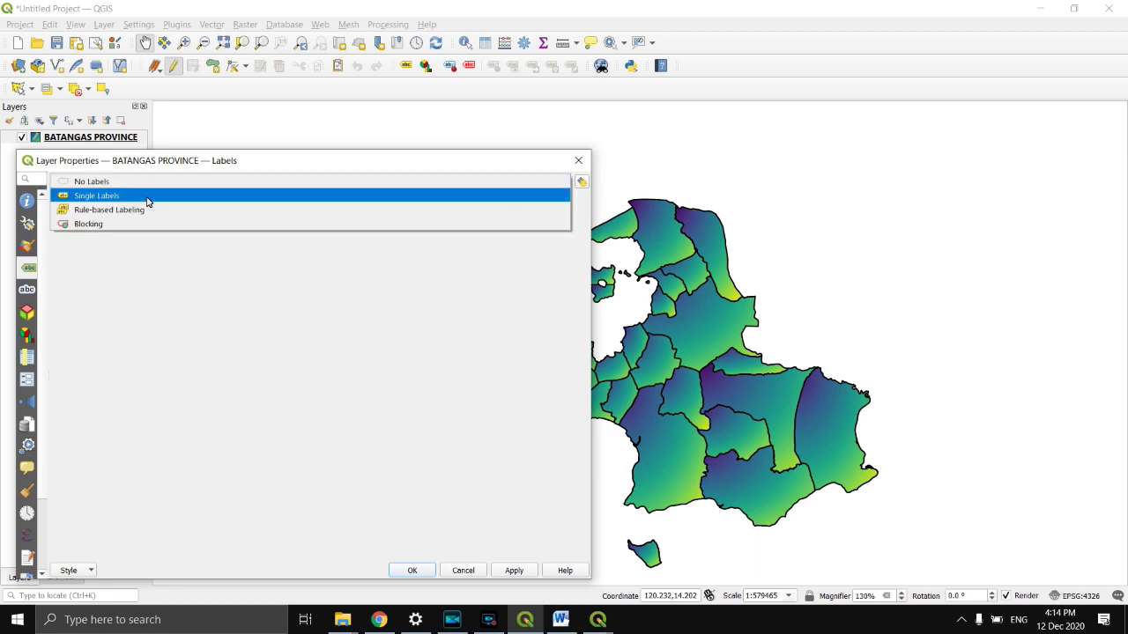
{"action": "key", "text": "Escape"}
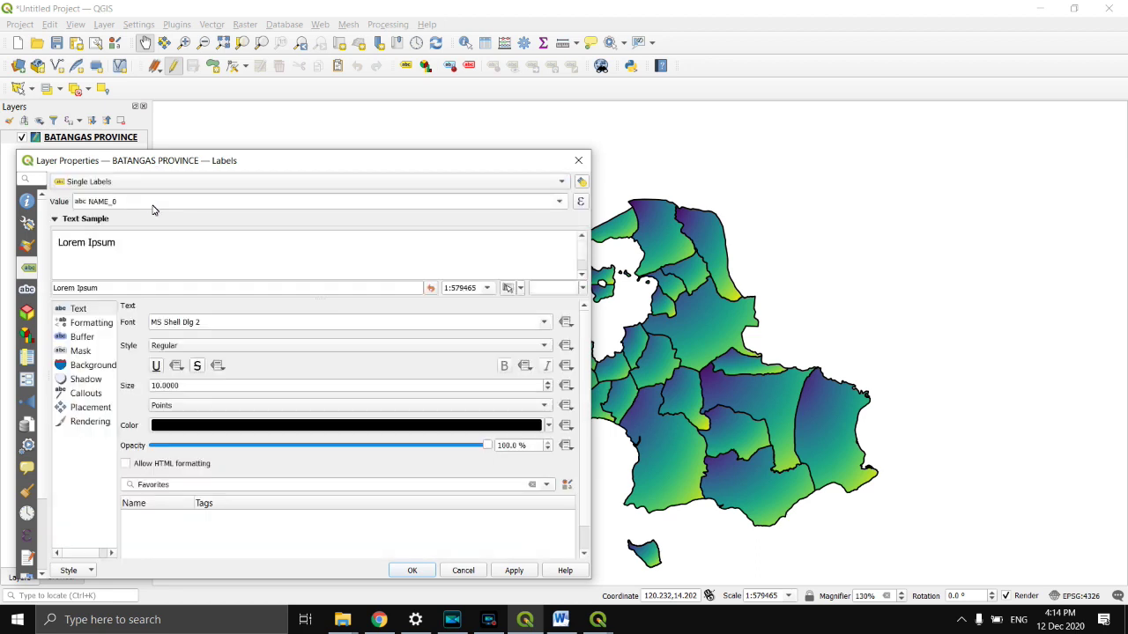
{"action": "left_click", "coordinate": [561, 202]}
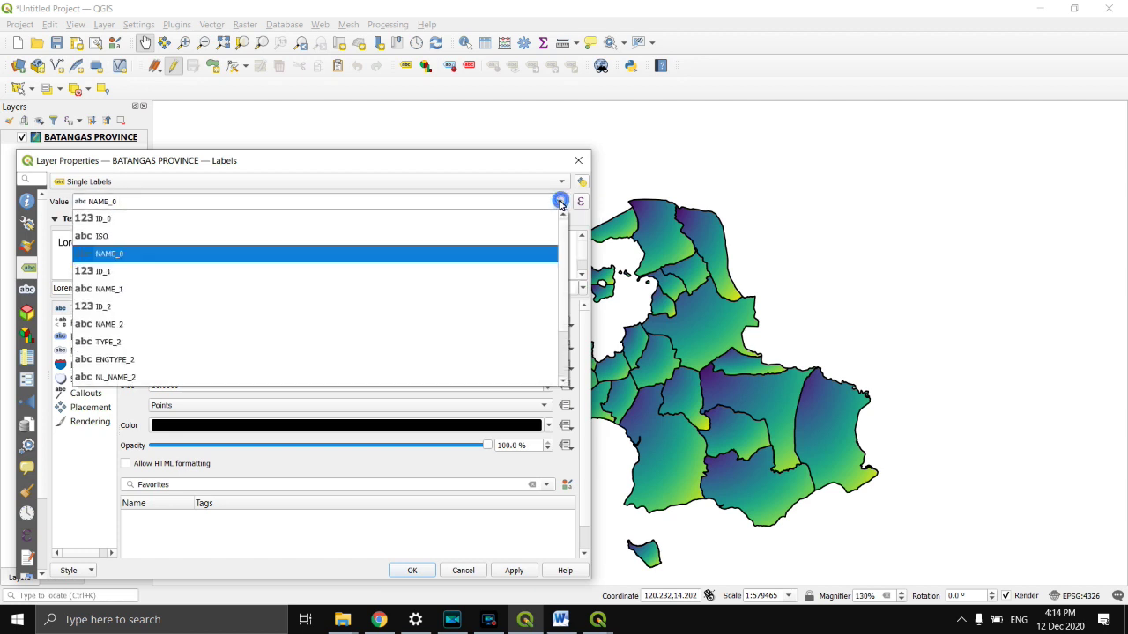
{"action": "left_click", "coordinate": [445, 324]}
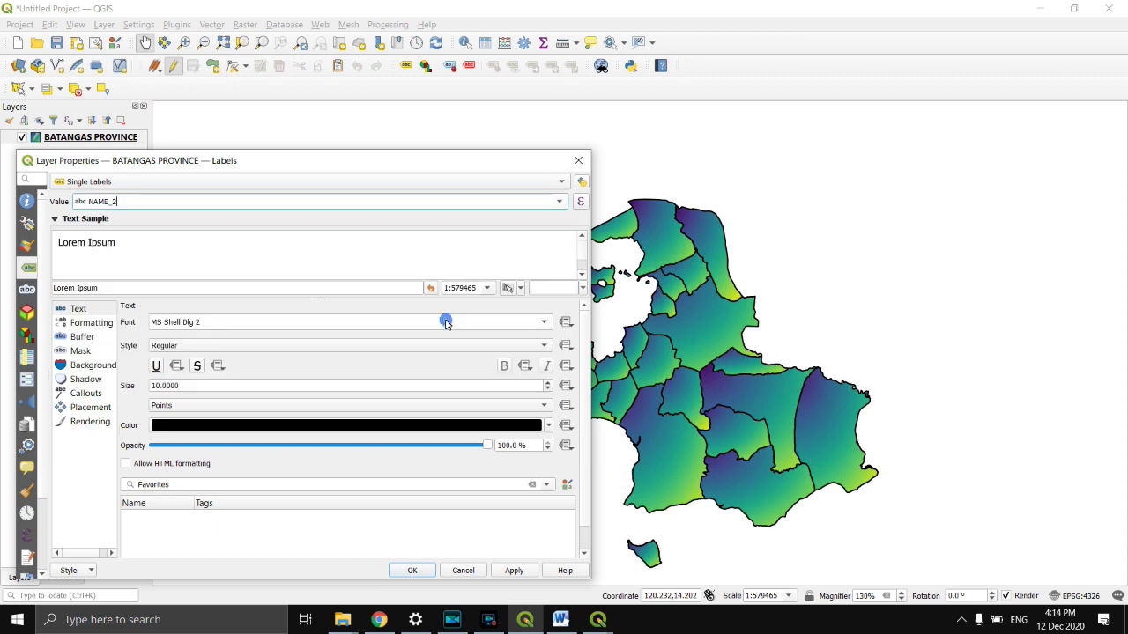
Step: Set the label text style to Bold and its size to 1.5 points
{"action": "left_click", "coordinate": [248, 348]}
{"action": "left_click", "coordinate": [248, 362]}
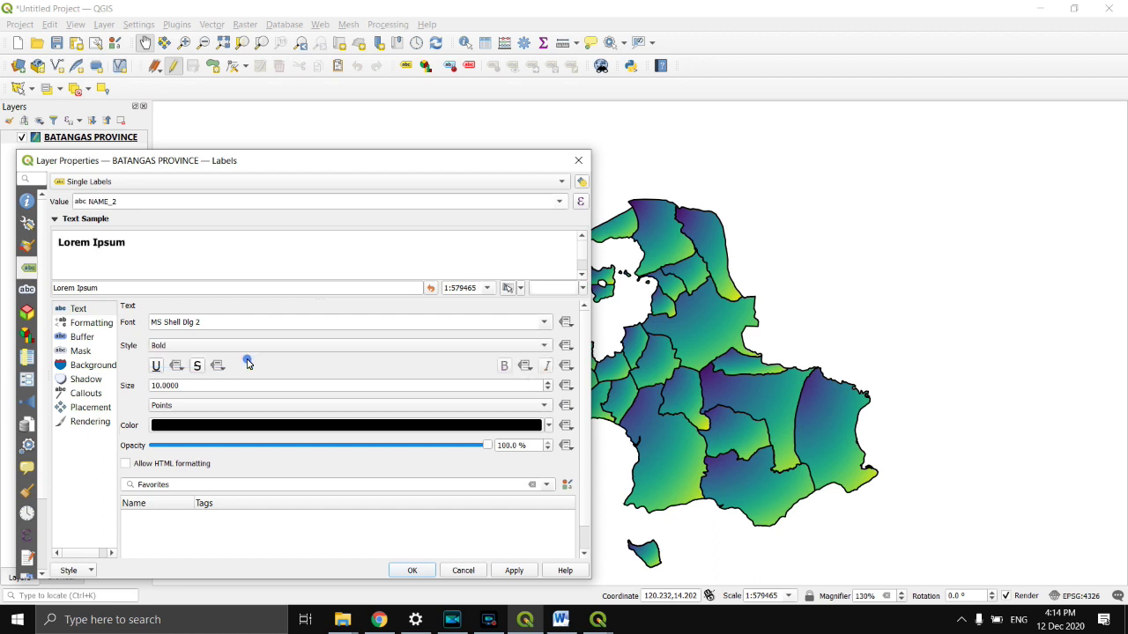
{"action": "left_click_drag", "start_coordinate": [226, 389], "coordinate": [149, 388]}
{"action": "type", "text": "1.5"}
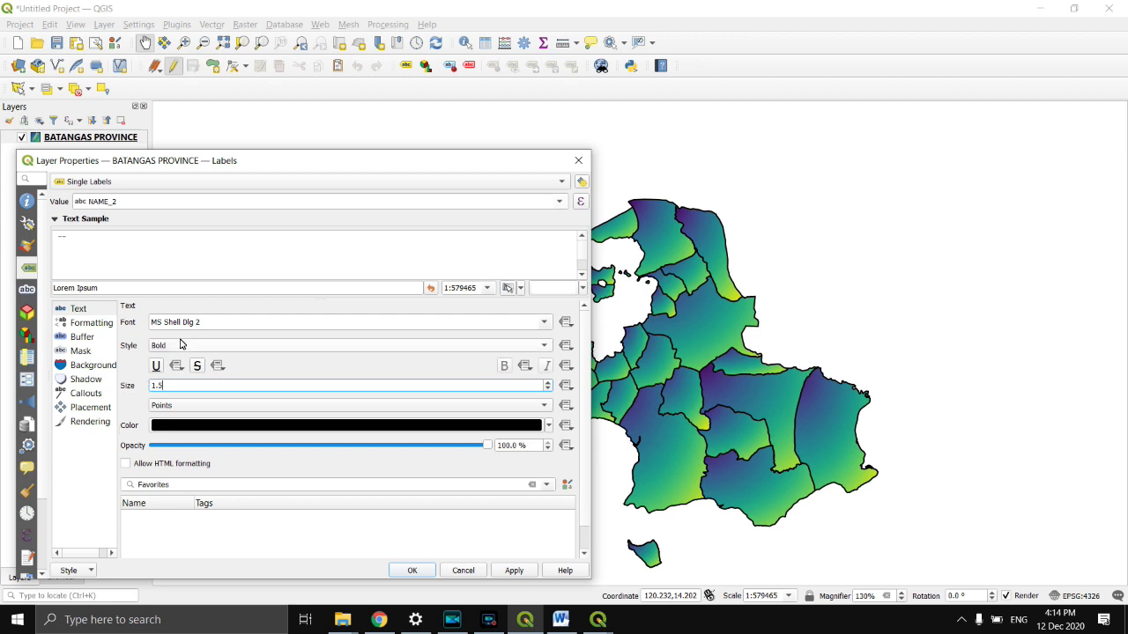
Step: Open the expression editor for the label value and expand the Fields and Values group
{"action": "left_click", "coordinate": [581, 204]}
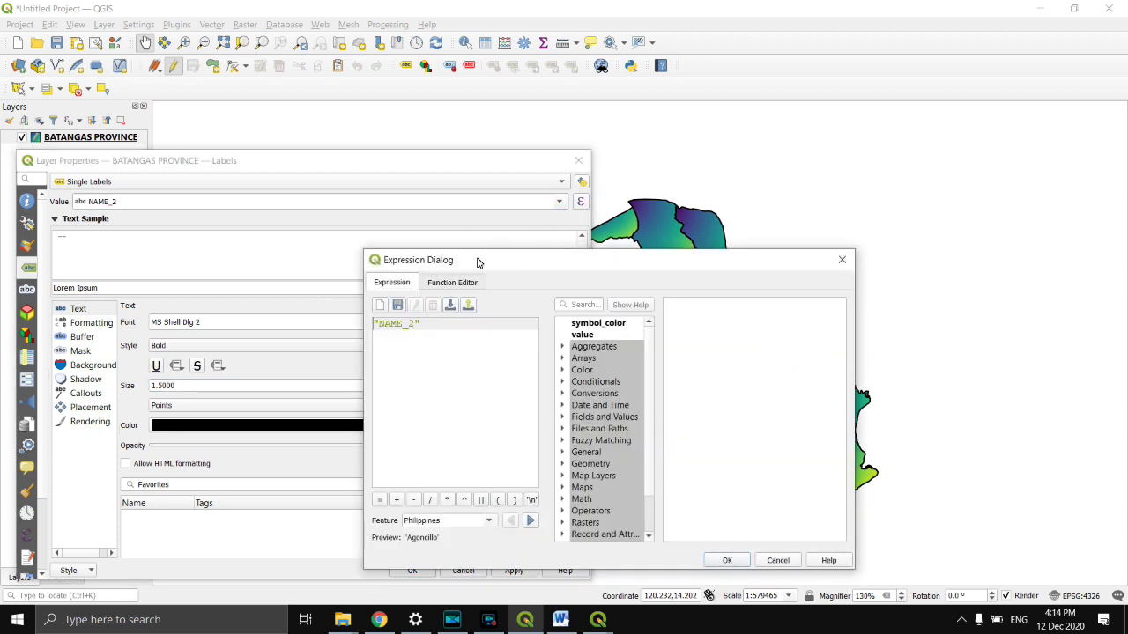
{"action": "left_click_drag", "start_coordinate": [527, 266], "coordinate": [409, 197]}
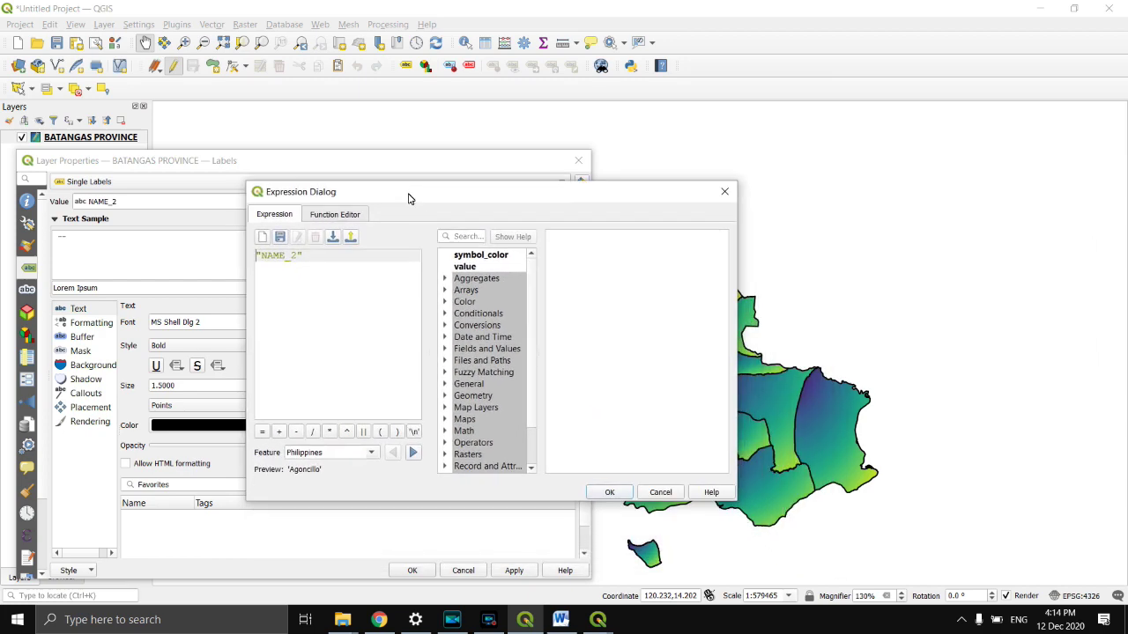
{"action": "left_click", "coordinate": [468, 351]}
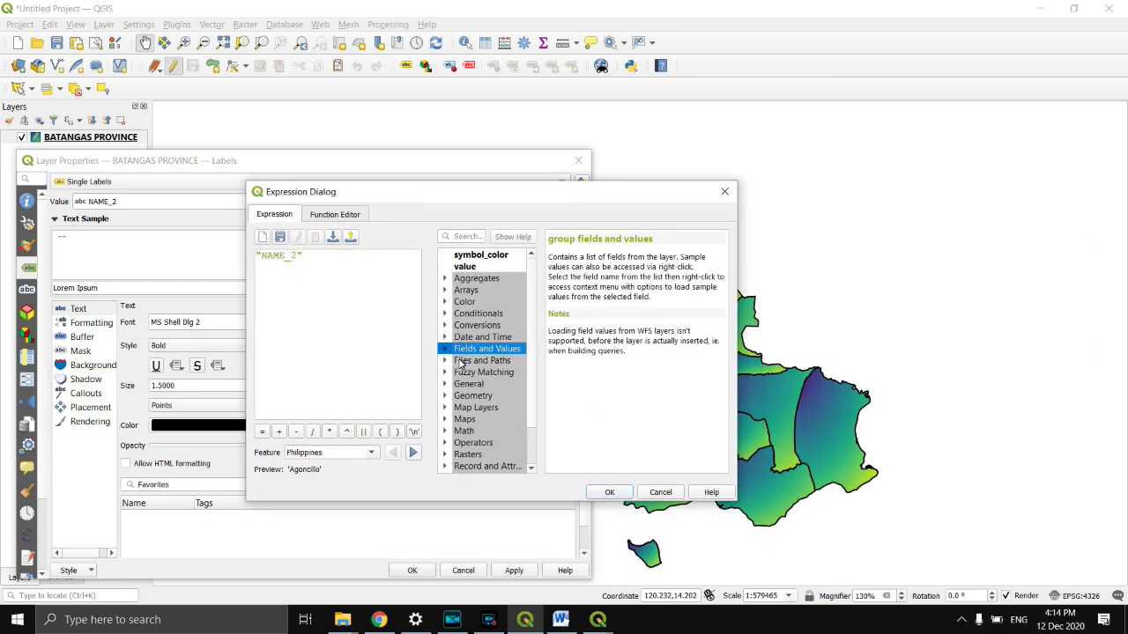
{"action": "double_click", "coordinate": [469, 351]}
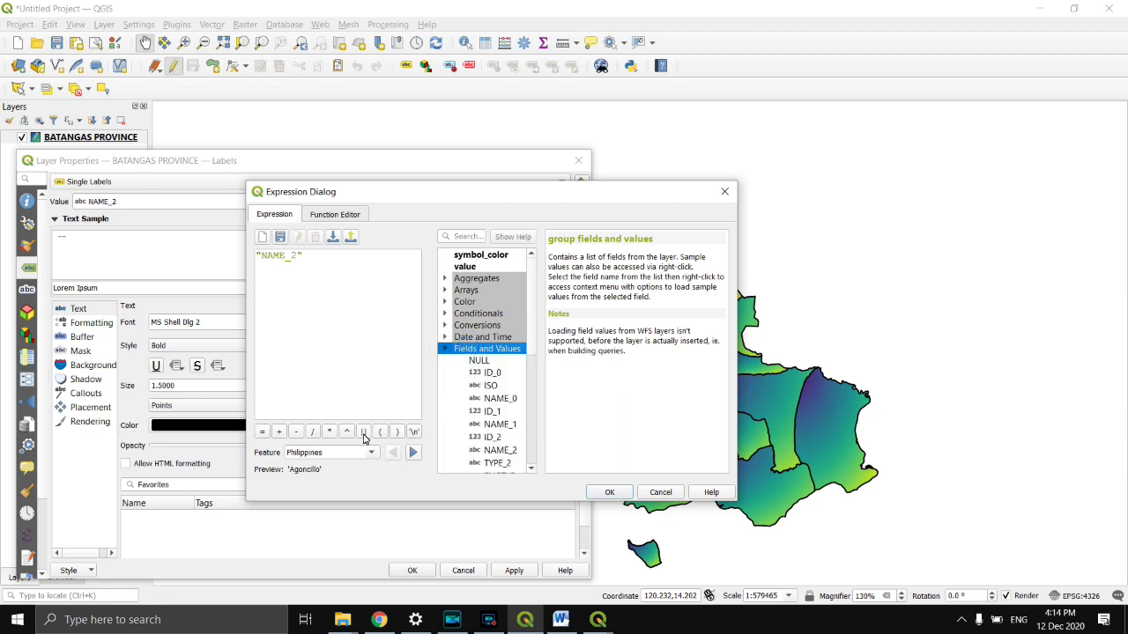
{"action": "left_click", "coordinate": [364, 431]}
{"action": "left_click", "coordinate": [414, 432]}
{"action": "left_click", "coordinate": [363, 433]}
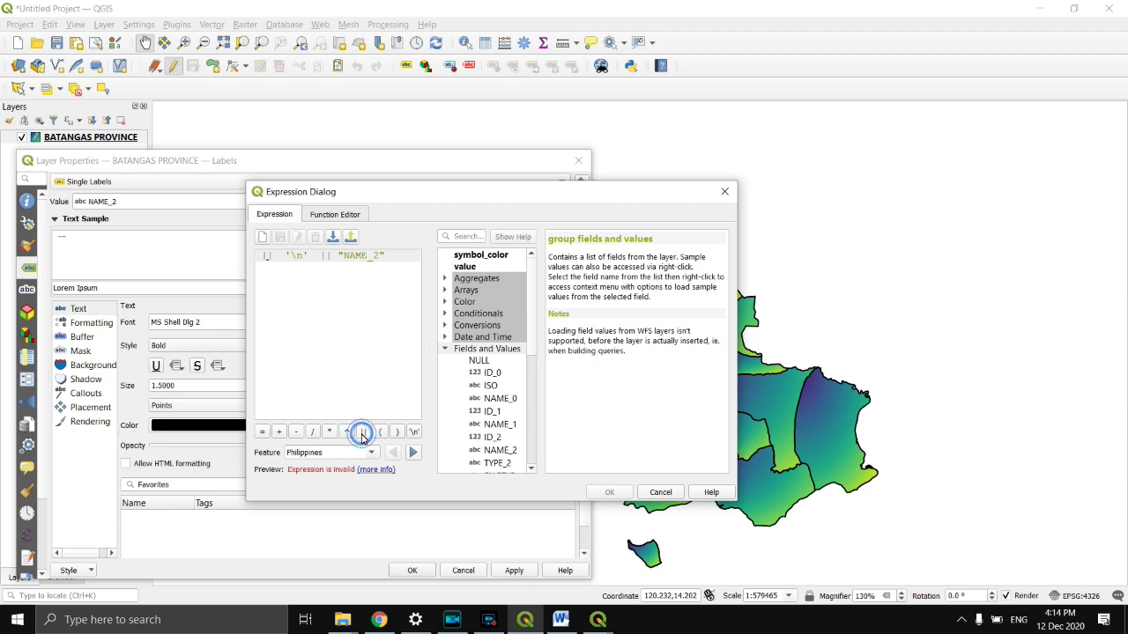
{"action": "key", "text": "ctrl+z"}
{"action": "key", "text": "ctrl+z"}
{"action": "key", "text": "ctrl+z"}
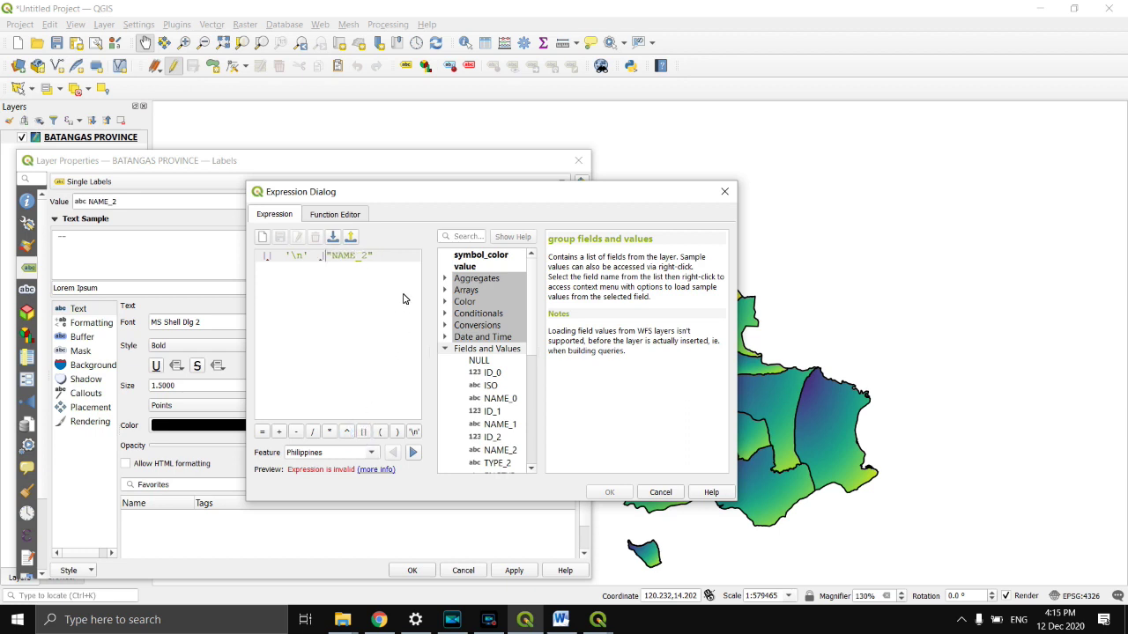
Step: Extend the label expression after "NAME_2" with a concatenated line break '\n' and the "CONFIRMED" field
{"action": "left_click", "coordinate": [373, 261]}
{"action": "left_click", "coordinate": [364, 432]}
{"action": "left_click", "coordinate": [413, 432]}
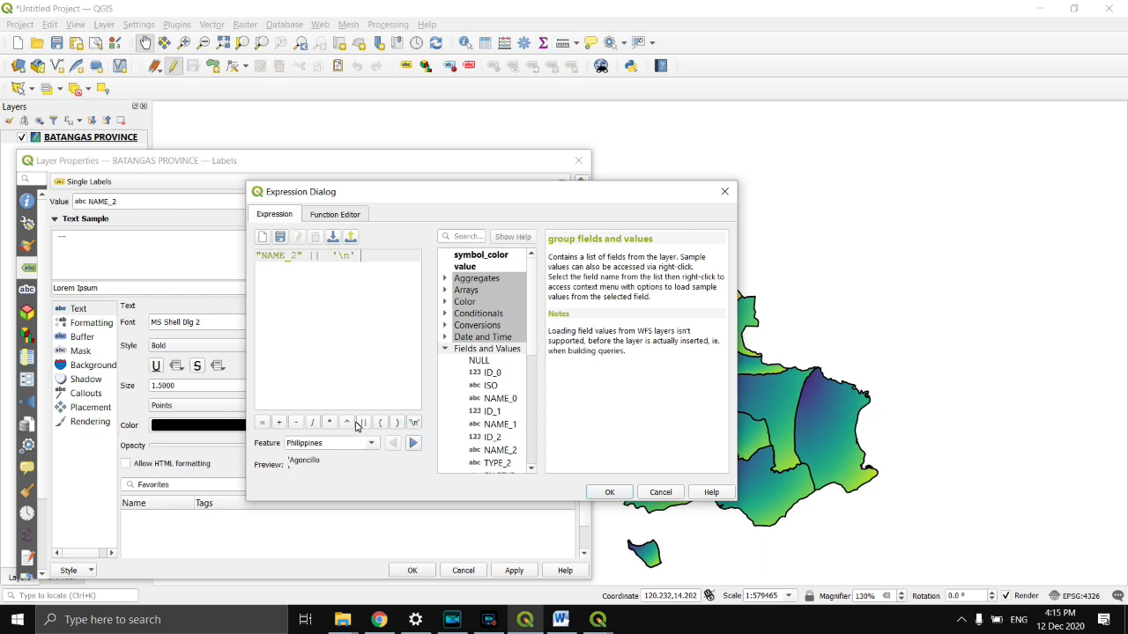
{"action": "left_click", "coordinate": [362, 424]}
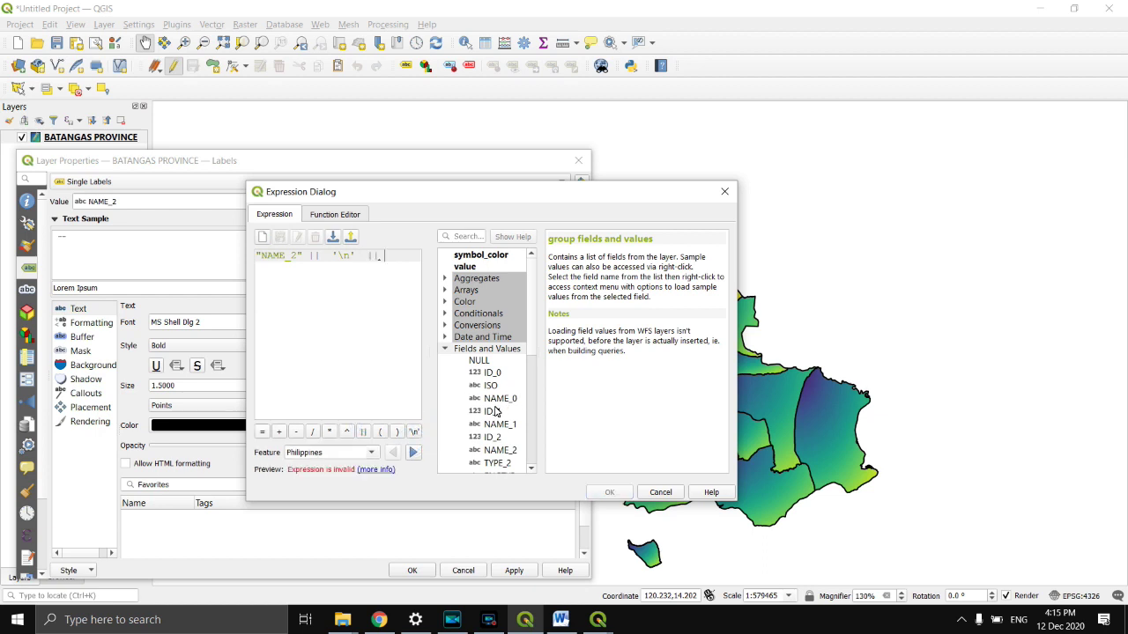
{"action": "scroll", "coordinate": [496, 405], "scroll_direction": "down", "scroll_amount": 1}
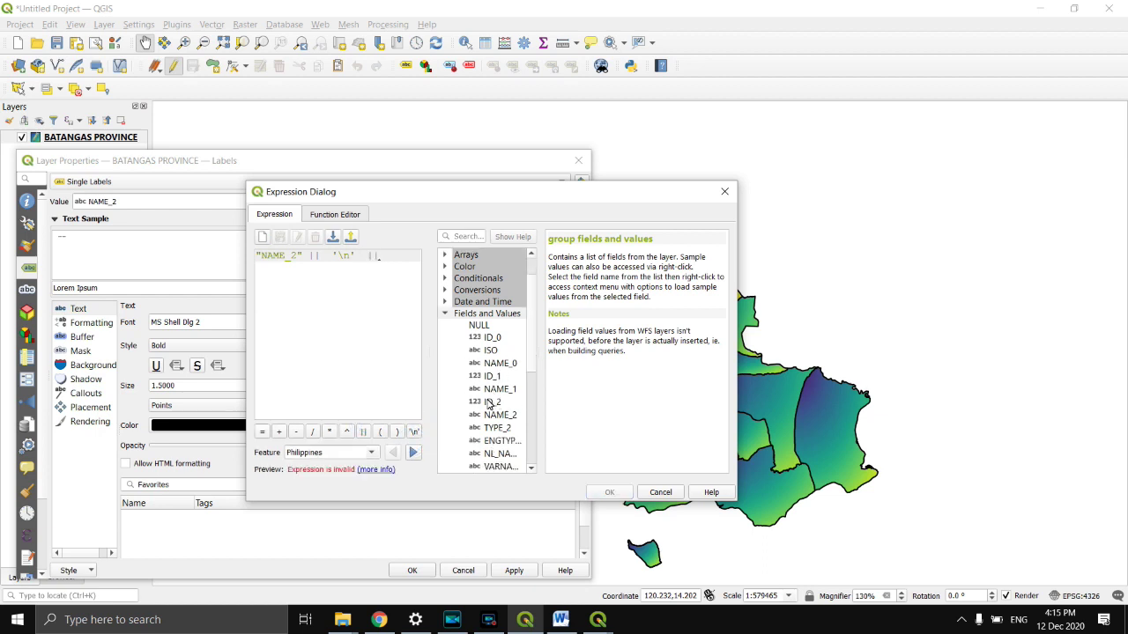
{"action": "scroll", "coordinate": [500, 403], "scroll_direction": "down", "scroll_amount": 3}
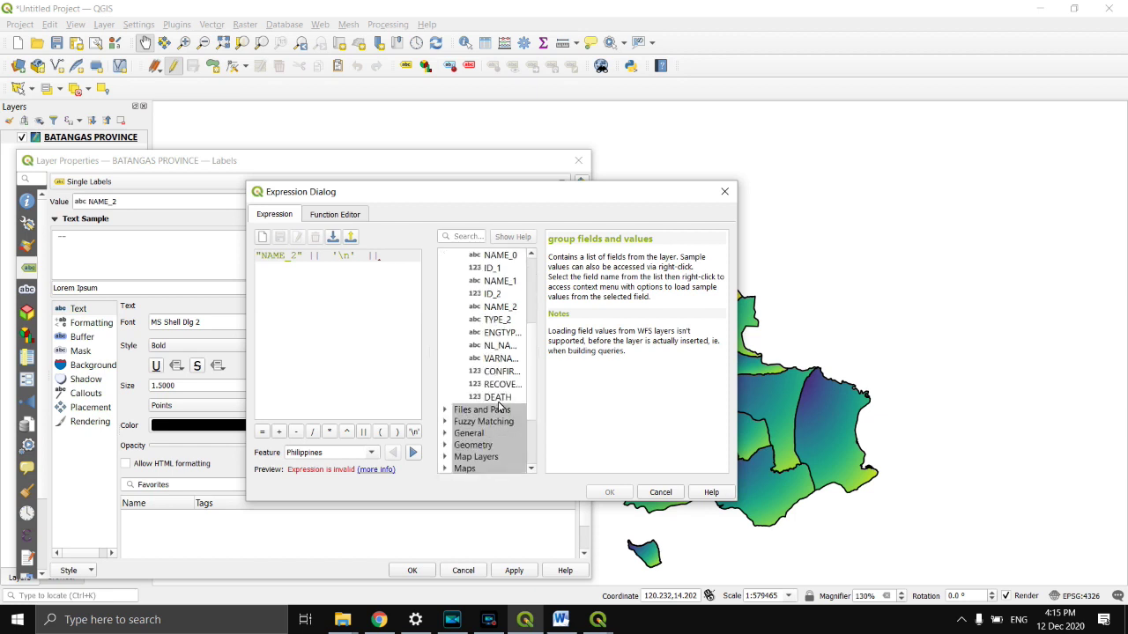
{"action": "scroll", "coordinate": [498, 401], "scroll_direction": "up", "scroll_amount": 1}
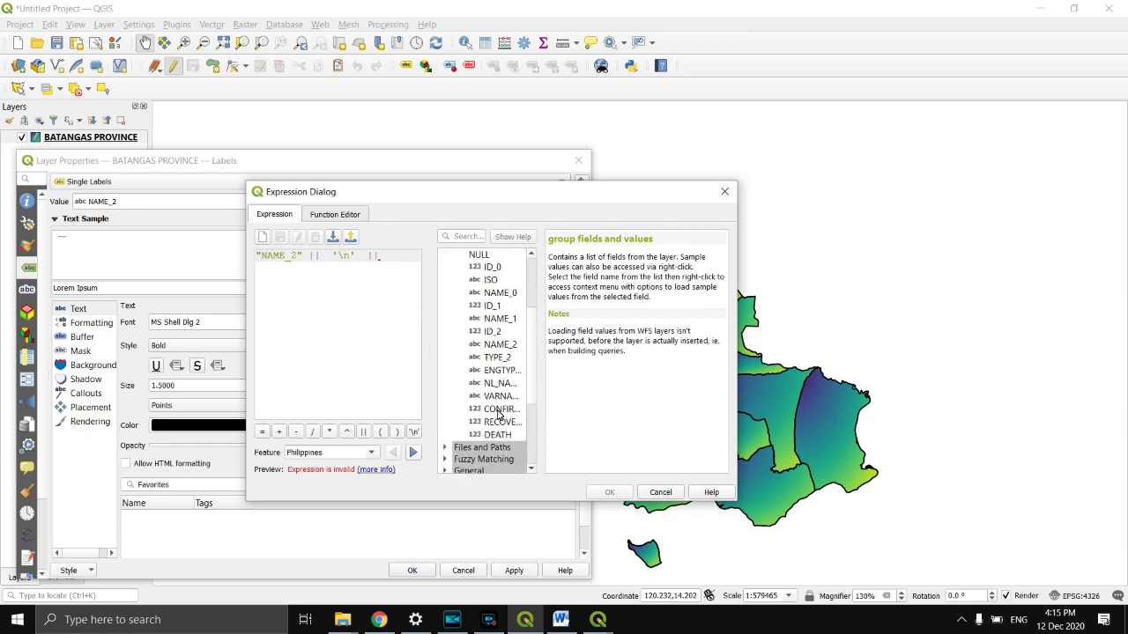
{"action": "double_click", "coordinate": [497, 410]}
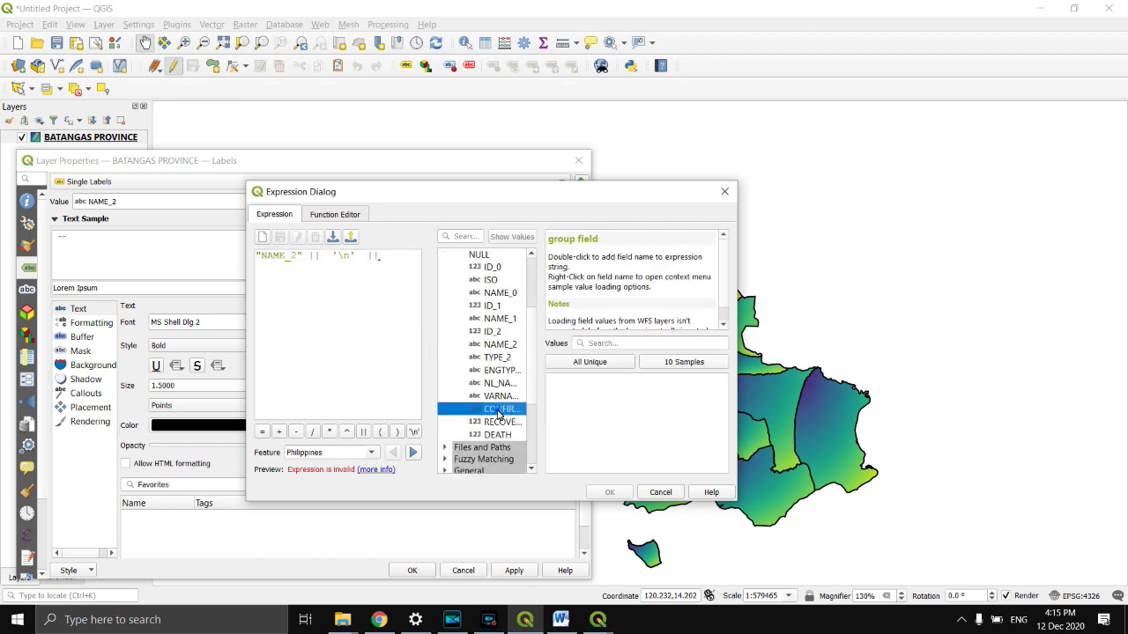
Step: Append another concatenated line break '\n' and the "RECOVERIES" field to the label expression
{"action": "left_click", "coordinate": [365, 423]}
{"action": "left_click", "coordinate": [414, 428]}
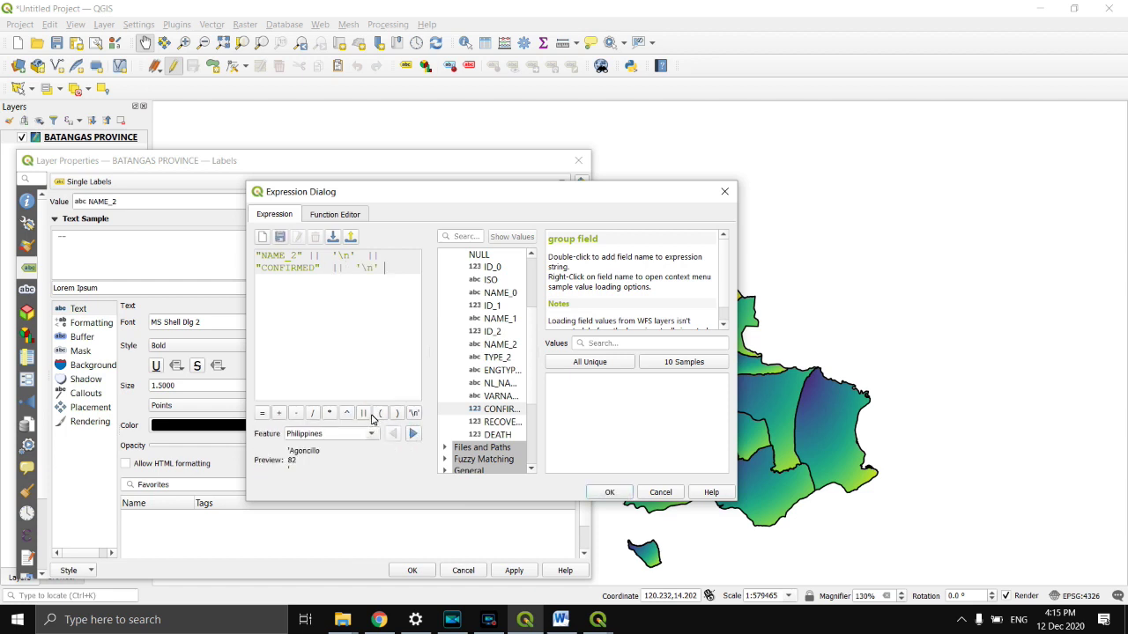
{"action": "left_click", "coordinate": [363, 413]}
{"action": "double_click", "coordinate": [497, 422]}
Step: Finish the label expression with a concatenated line break '\n' and the "DEATH" field, then accept it and apply the labels
{"action": "left_click", "coordinate": [365, 414]}
{"action": "left_click", "coordinate": [410, 430]}
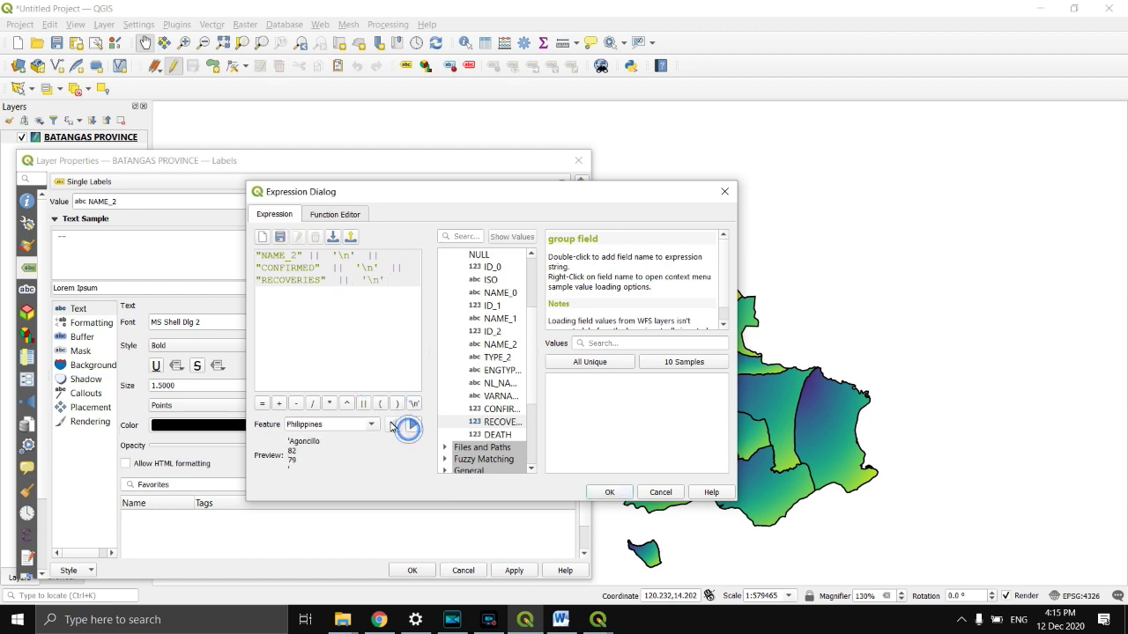
{"action": "left_click", "coordinate": [363, 403]}
{"action": "left_click", "coordinate": [498, 435]}
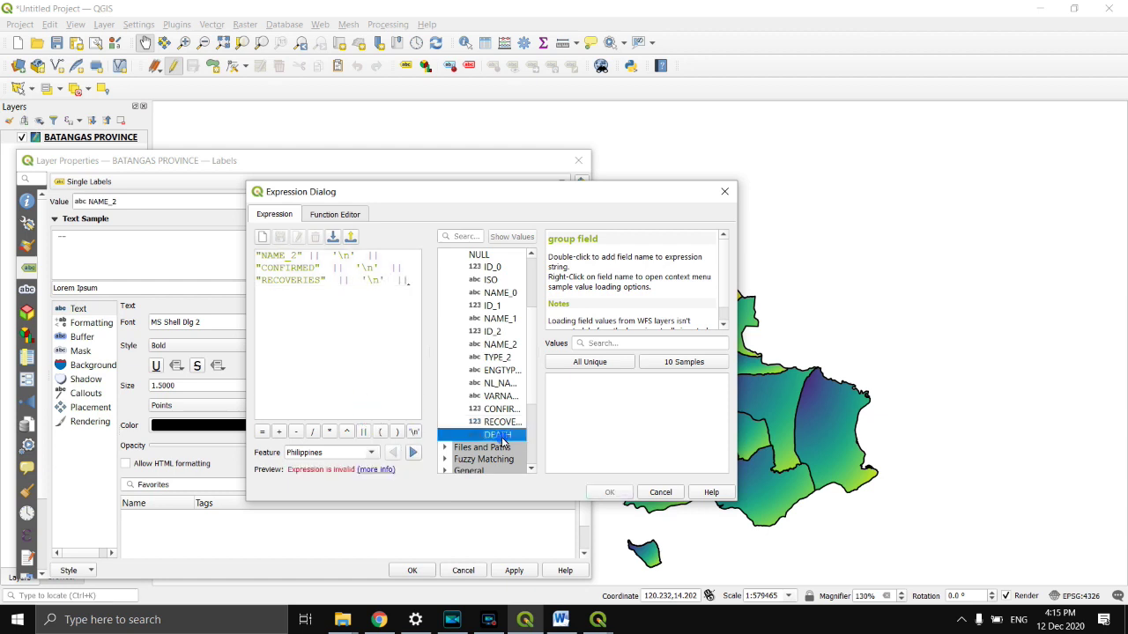
{"action": "double_click", "coordinate": [502, 437]}
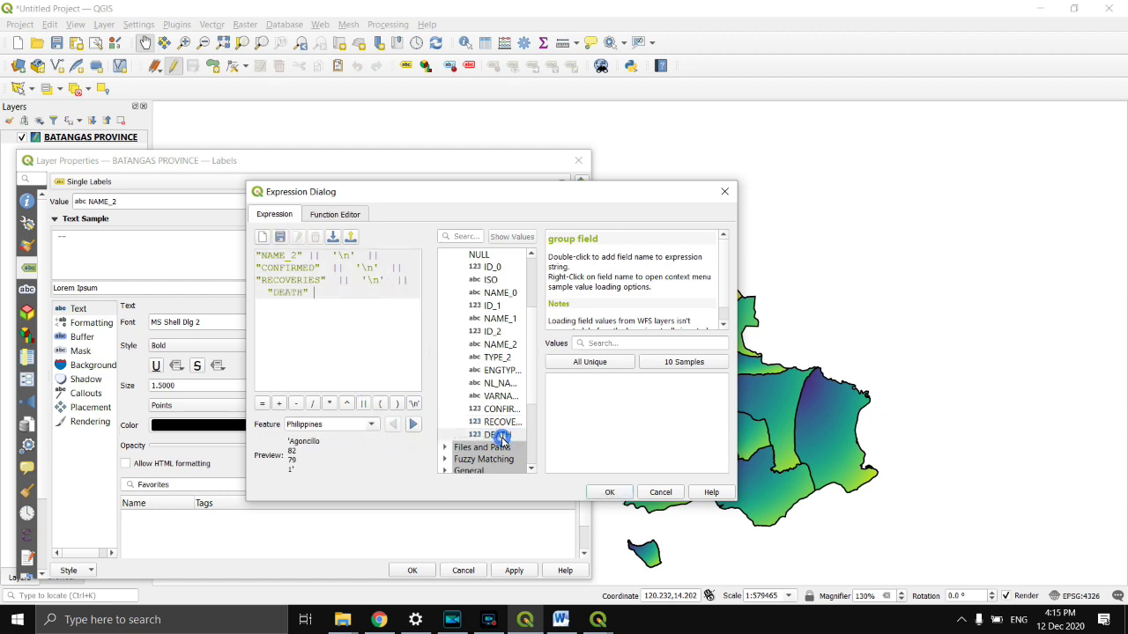
{"action": "left_click", "coordinate": [604, 493]}
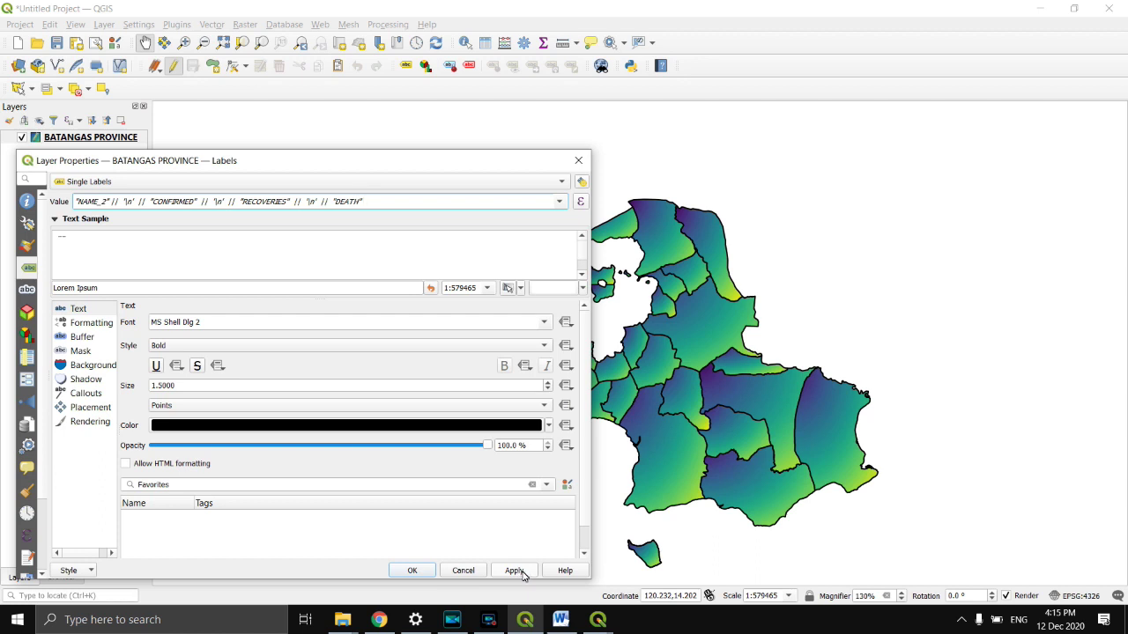
{"action": "left_click", "coordinate": [520, 573]}
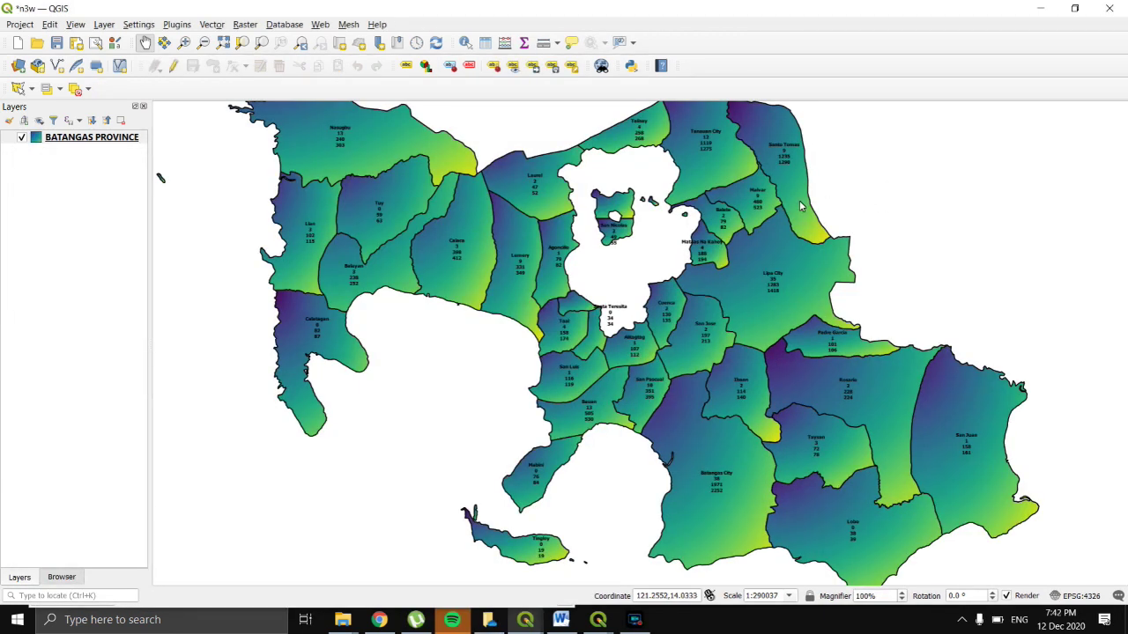
Step: Open the BATANGAS PROVINCE layer's diagram properties and set the diagram type to Stacked Bars
{"action": "right_click", "coordinate": [141, 145]}
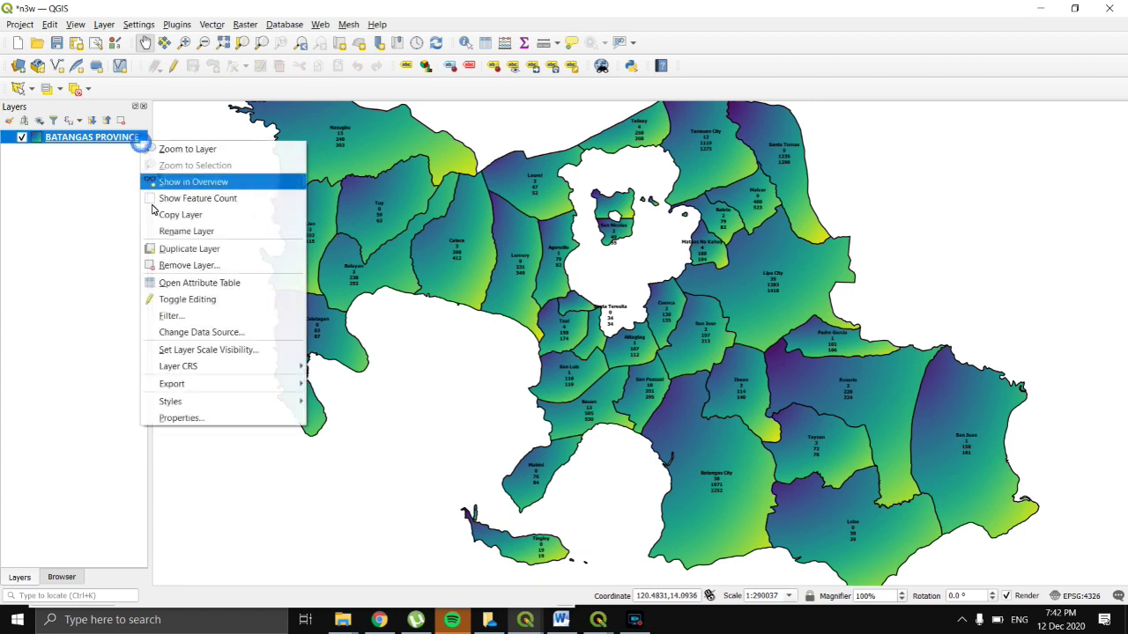
{"action": "left_click", "coordinate": [174, 416]}
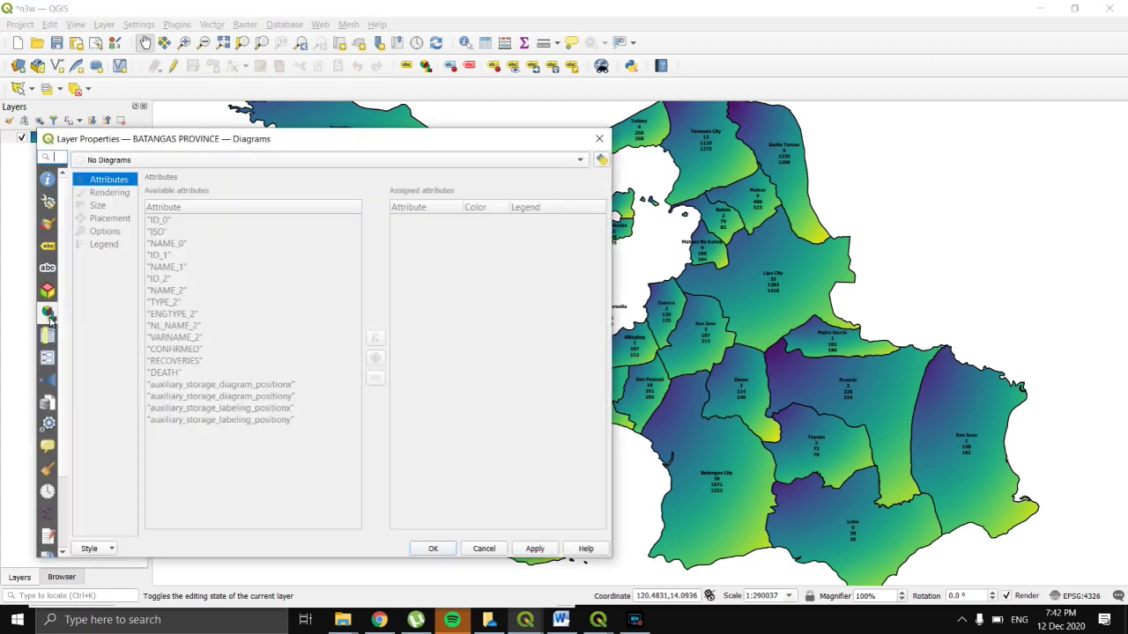
{"action": "left_click", "coordinate": [49, 318]}
{"action": "left_click", "coordinate": [154, 162]}
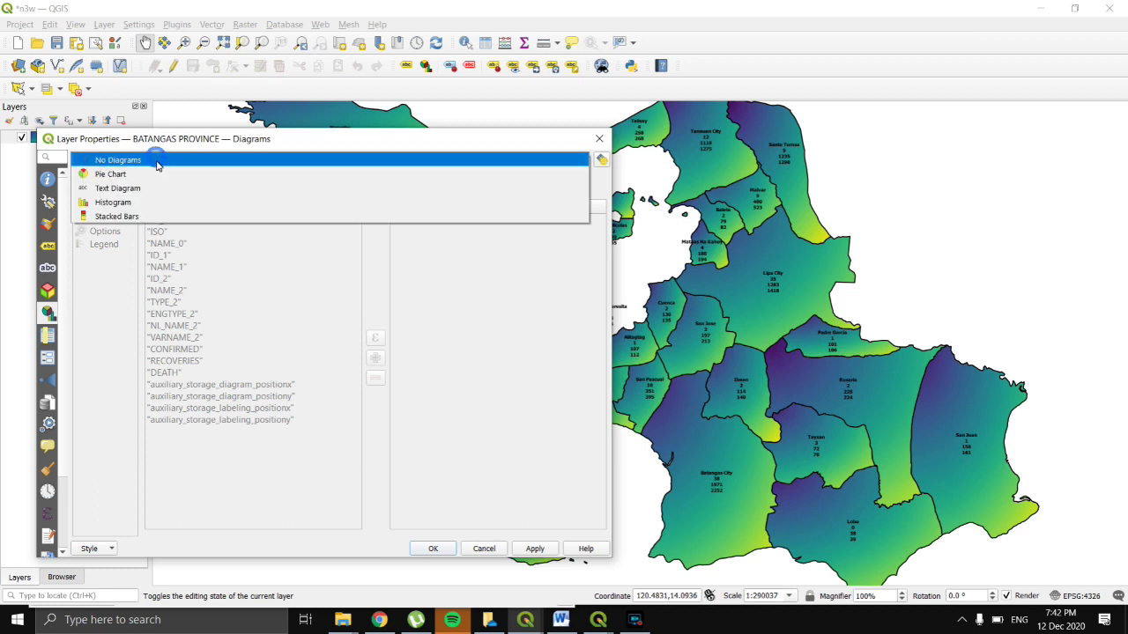
{"action": "left_click", "coordinate": [155, 217]}
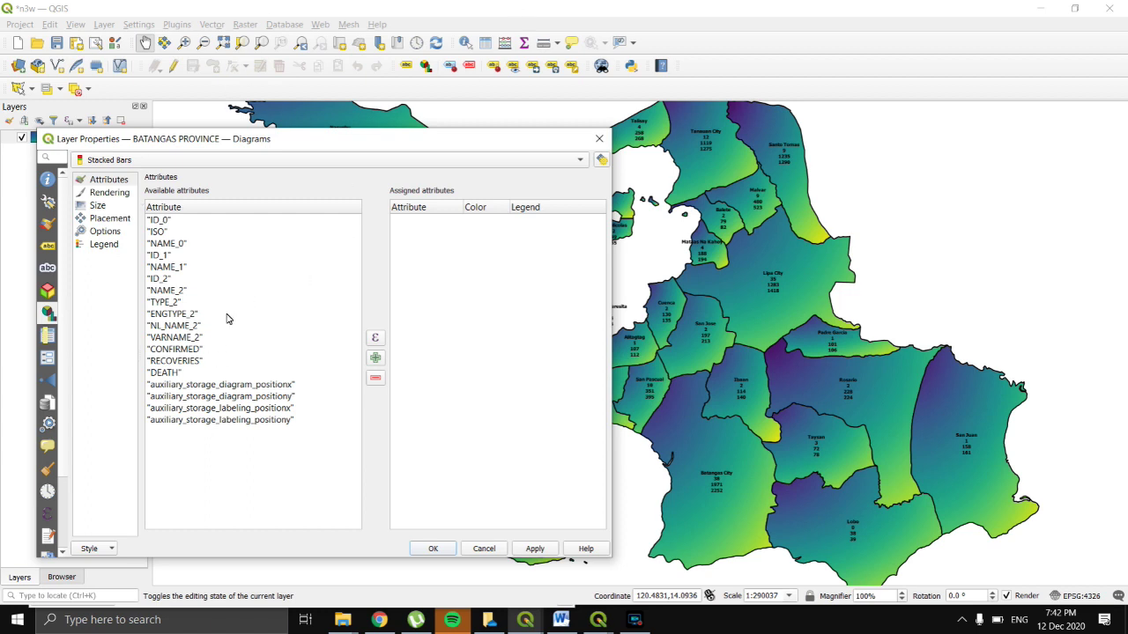
Step: Assign the CONFIRMED, RECOVERIES and DEATH attributes to the stacked bar diagram
{"action": "left_click", "coordinate": [182, 350]}
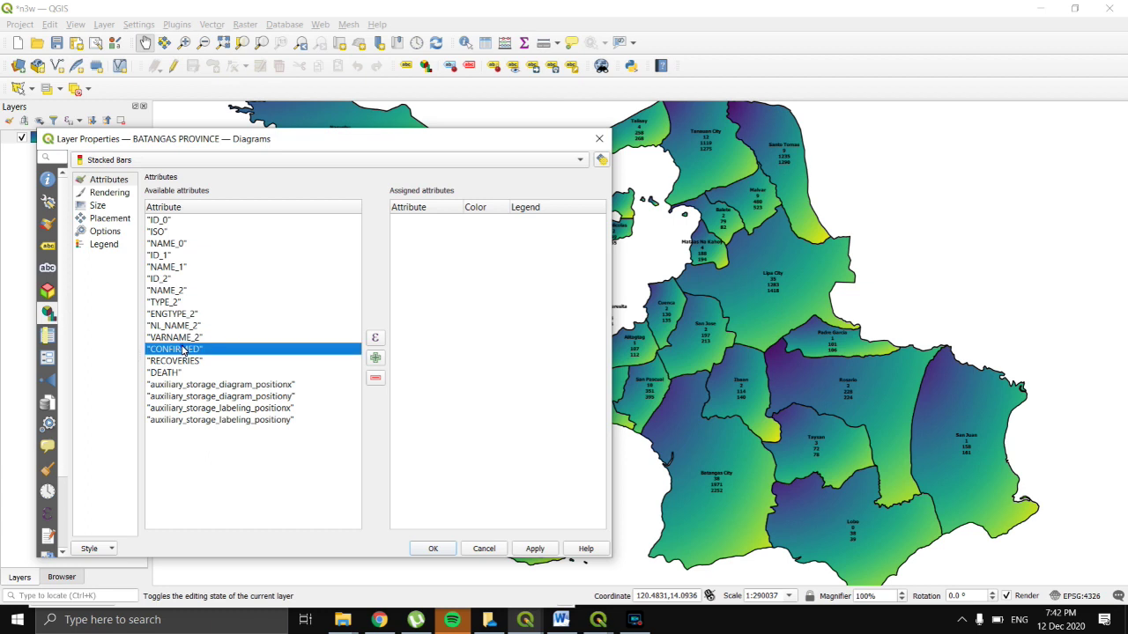
{"action": "left_click", "coordinate": [183, 362], "text": "ctrl"}
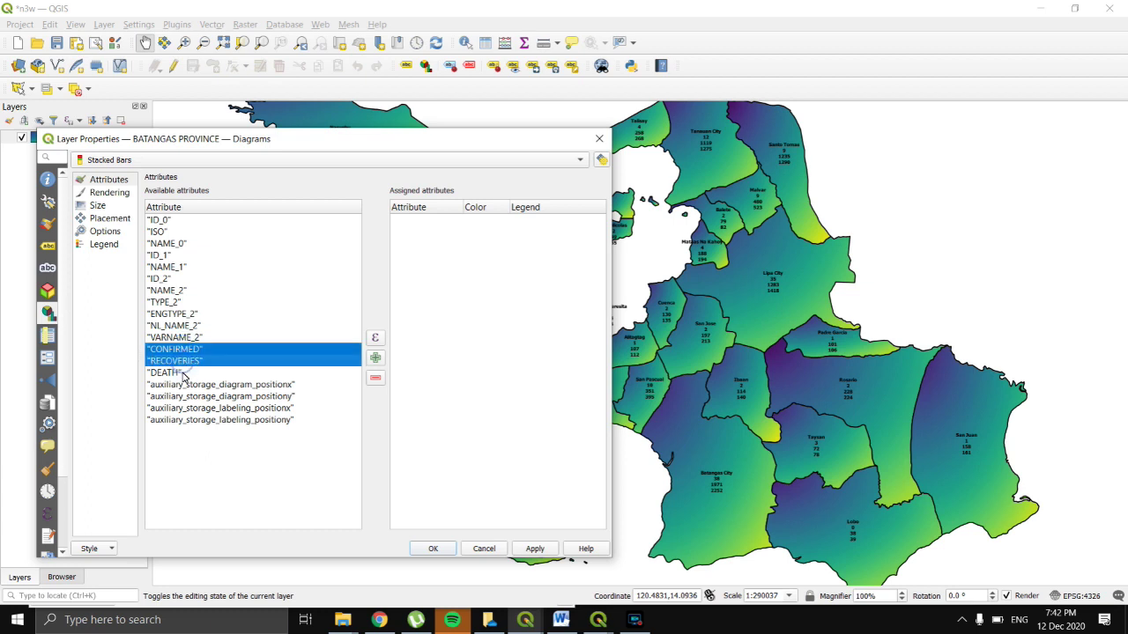
{"action": "left_click", "coordinate": [179, 373], "text": "ctrl"}
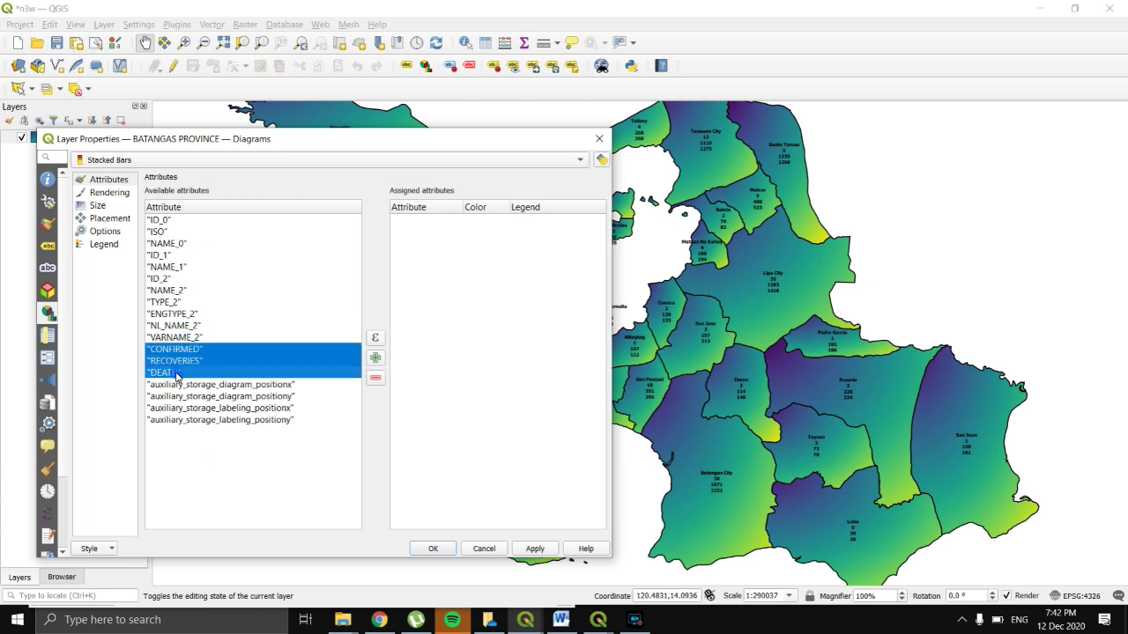
{"action": "left_click", "coordinate": [374, 360]}
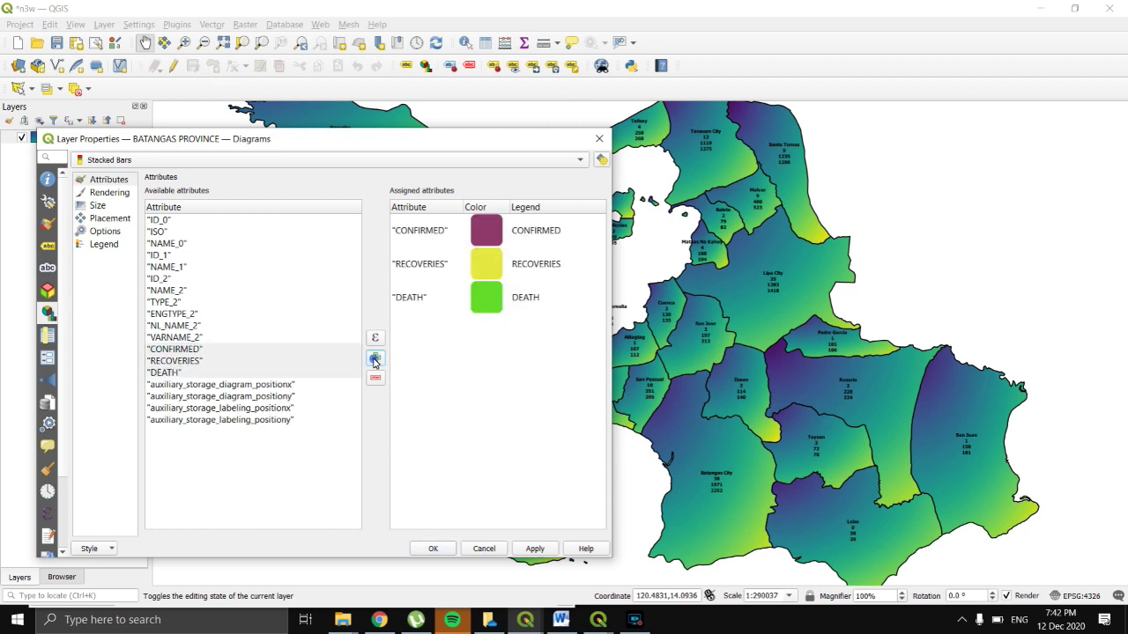
Step: Change the color of the CONFIRMED diagram attribute to the recent magenta #f023ed
{"action": "double_click", "coordinate": [490, 233]}
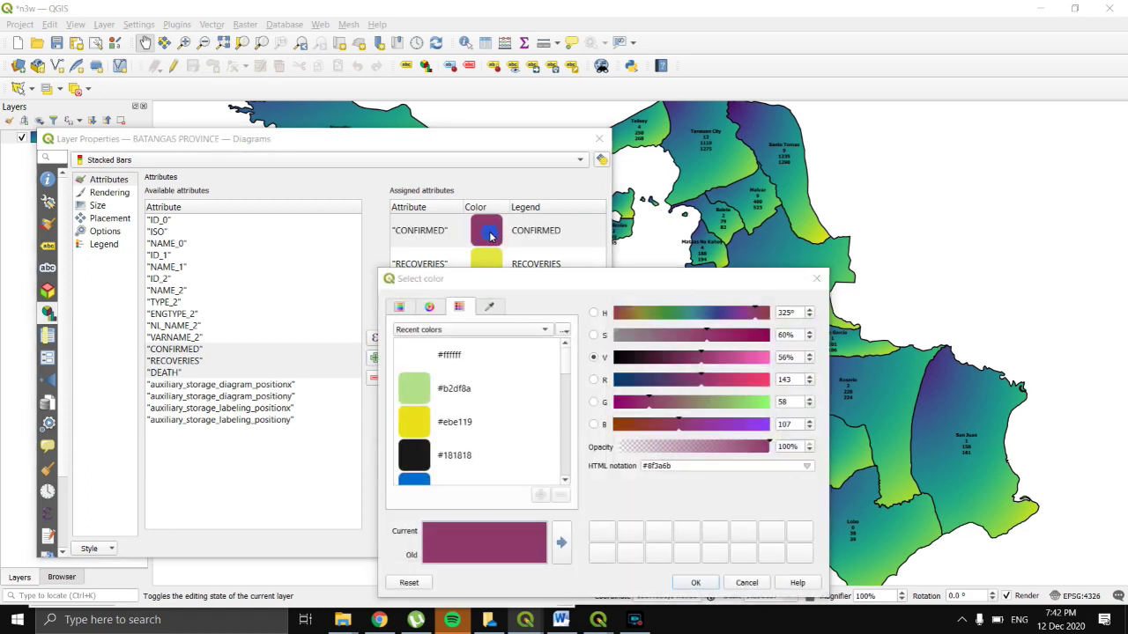
{"action": "scroll", "coordinate": [451, 402], "scroll_direction": "down", "scroll_amount": 1}
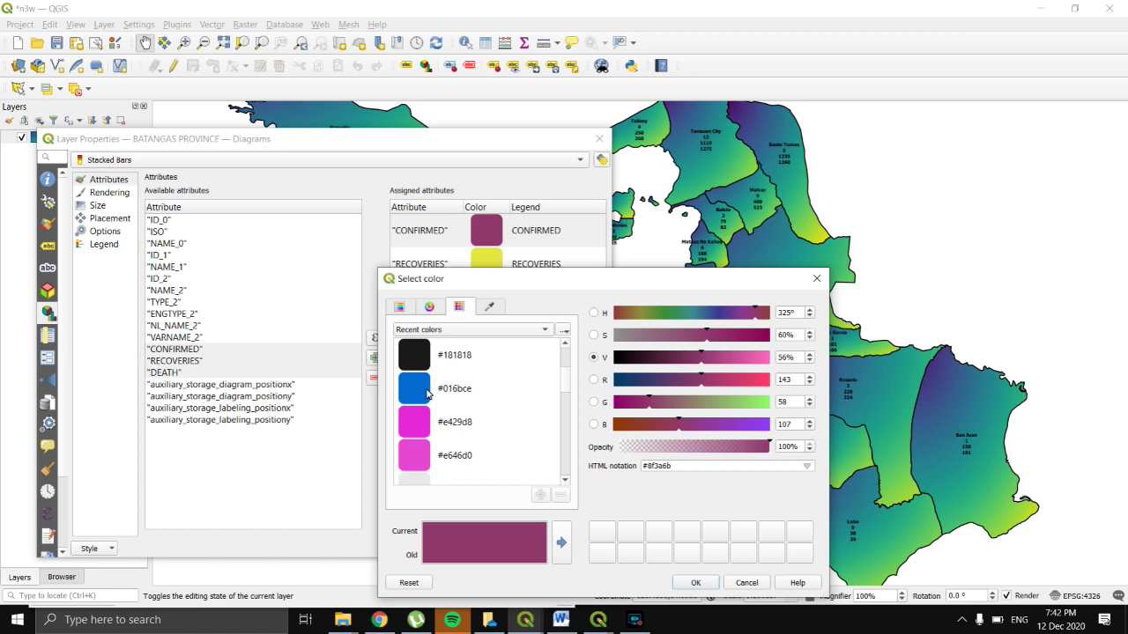
{"action": "scroll", "coordinate": [443, 405], "scroll_direction": "down", "scroll_amount": 3}
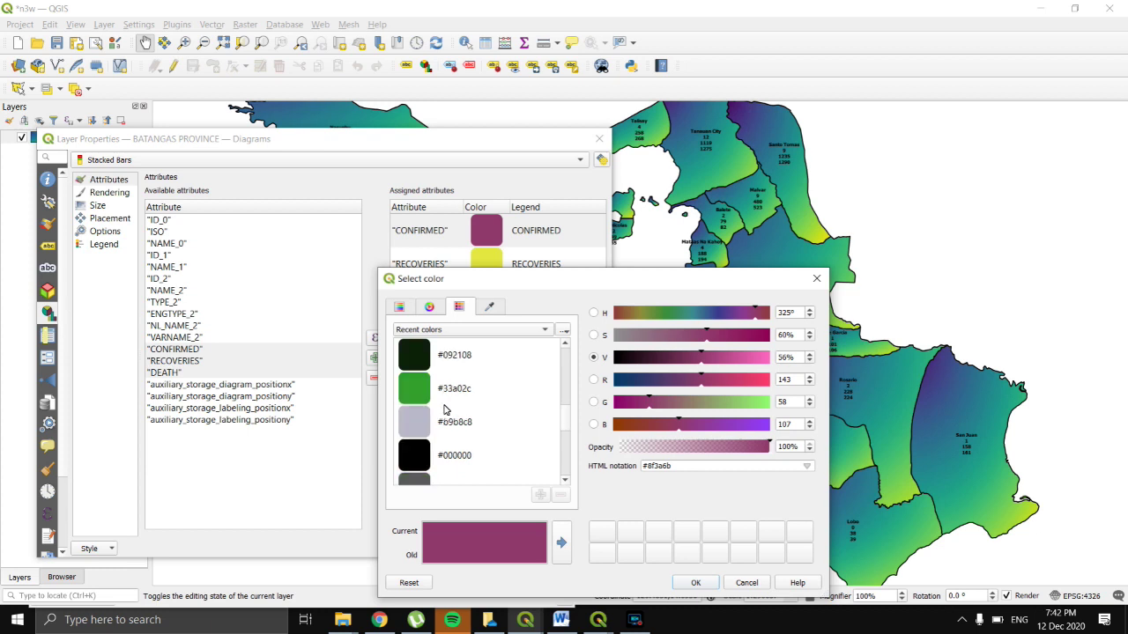
{"action": "scroll", "coordinate": [445, 405], "scroll_direction": "up", "scroll_amount": 1}
{"action": "scroll", "coordinate": [443, 407], "scroll_direction": "down", "scroll_amount": 1}
{"action": "left_click", "coordinate": [442, 394]}
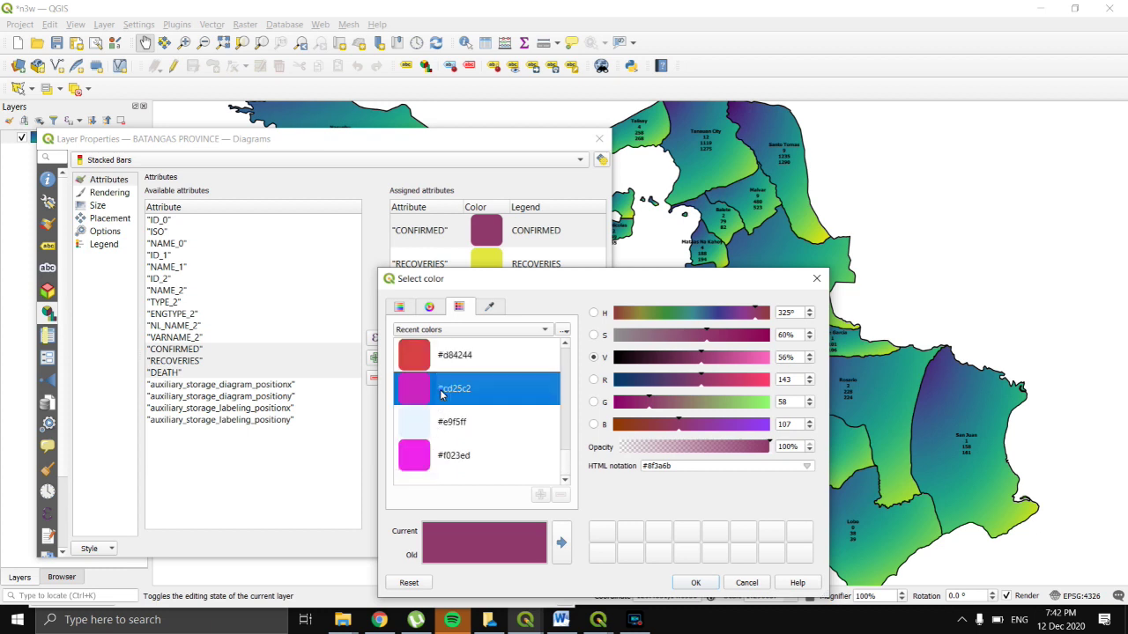
{"action": "left_click", "coordinate": [438, 456]}
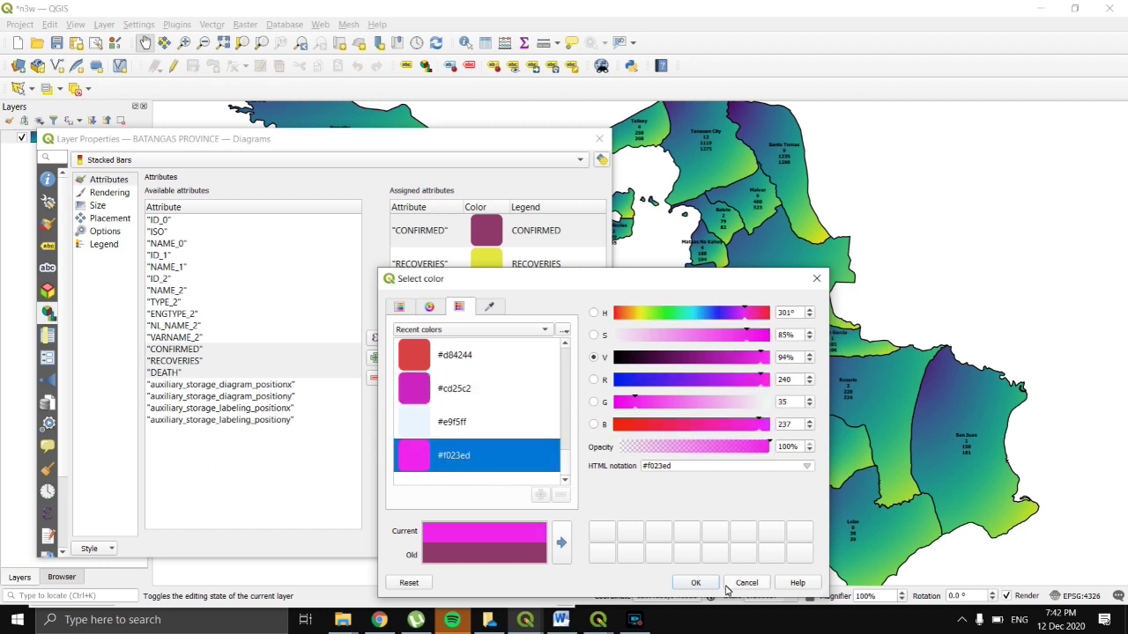
{"action": "left_click", "coordinate": [695, 583]}
Step: Change the color of the RECOVERIES diagram attribute to the recent blue #016bce
{"action": "double_click", "coordinate": [491, 259]}
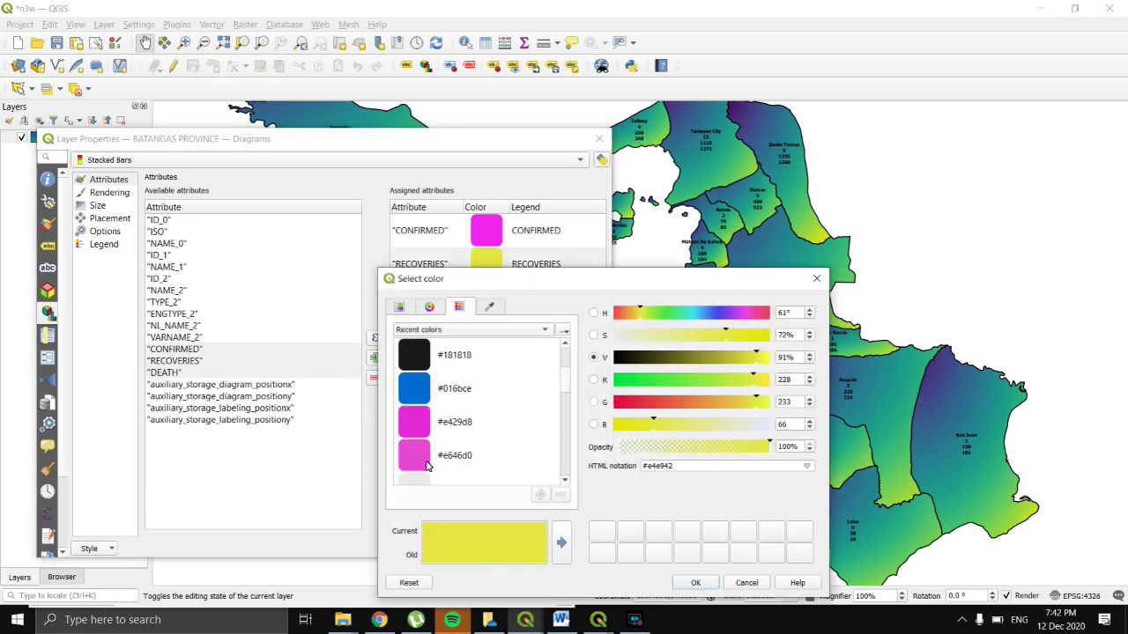
{"action": "left_click", "coordinate": [437, 393]}
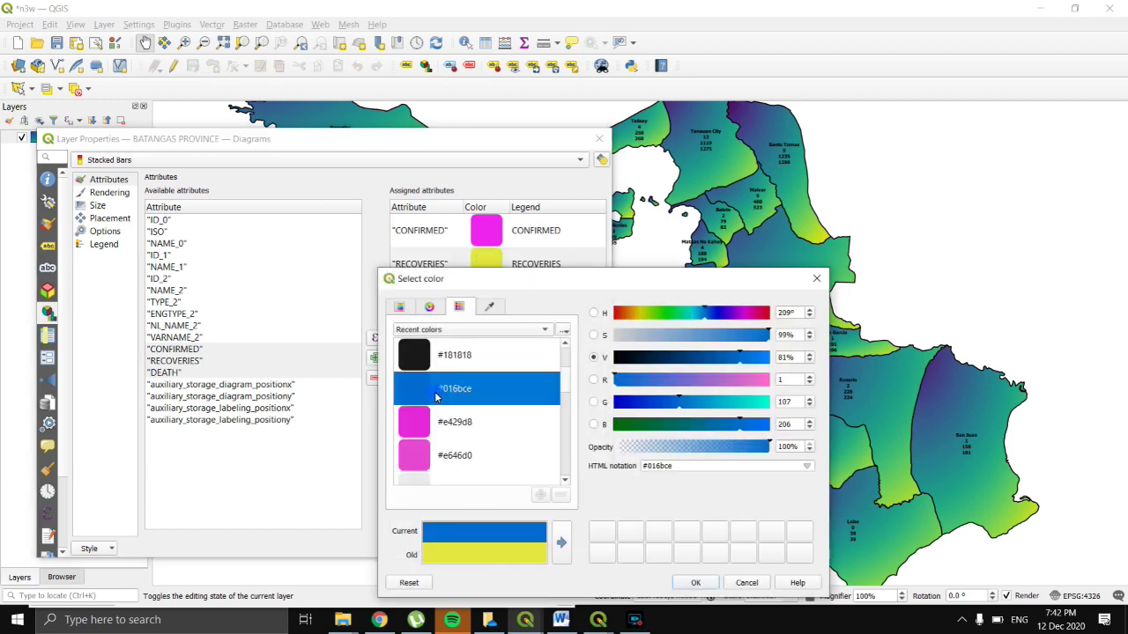
{"action": "left_click", "coordinate": [695, 582]}
Step: Change the DEATH diagram attribute's color to #181818, then apply the stacked bar diagrams and close the layer properties
{"action": "left_click", "coordinate": [491, 293]}
{"action": "double_click", "coordinate": [491, 293]}
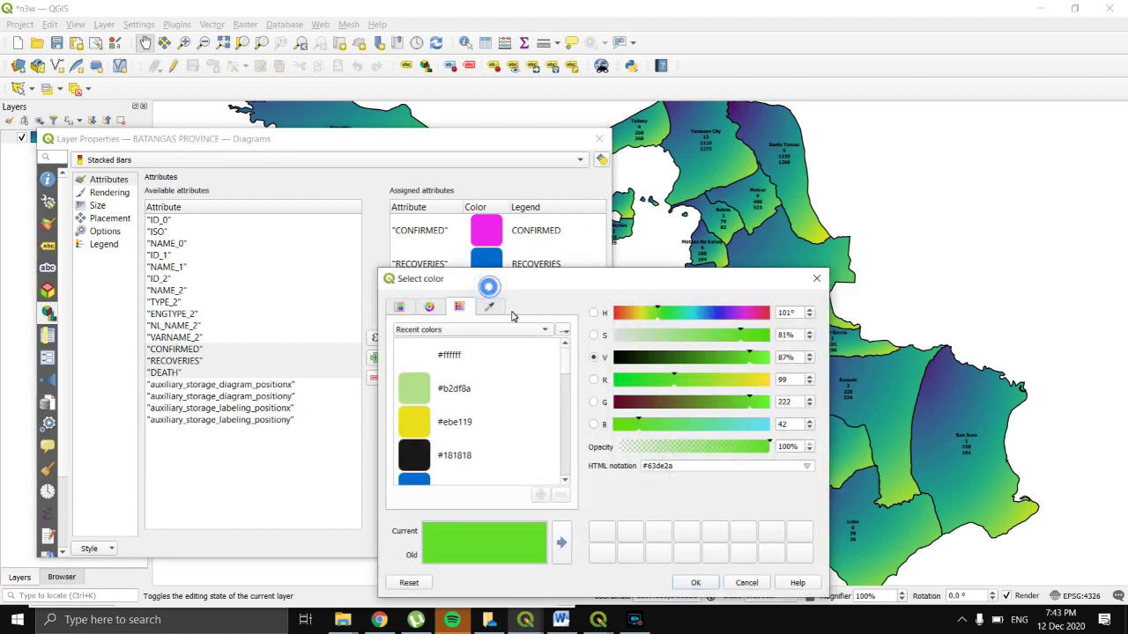
{"action": "left_click", "coordinate": [443, 456]}
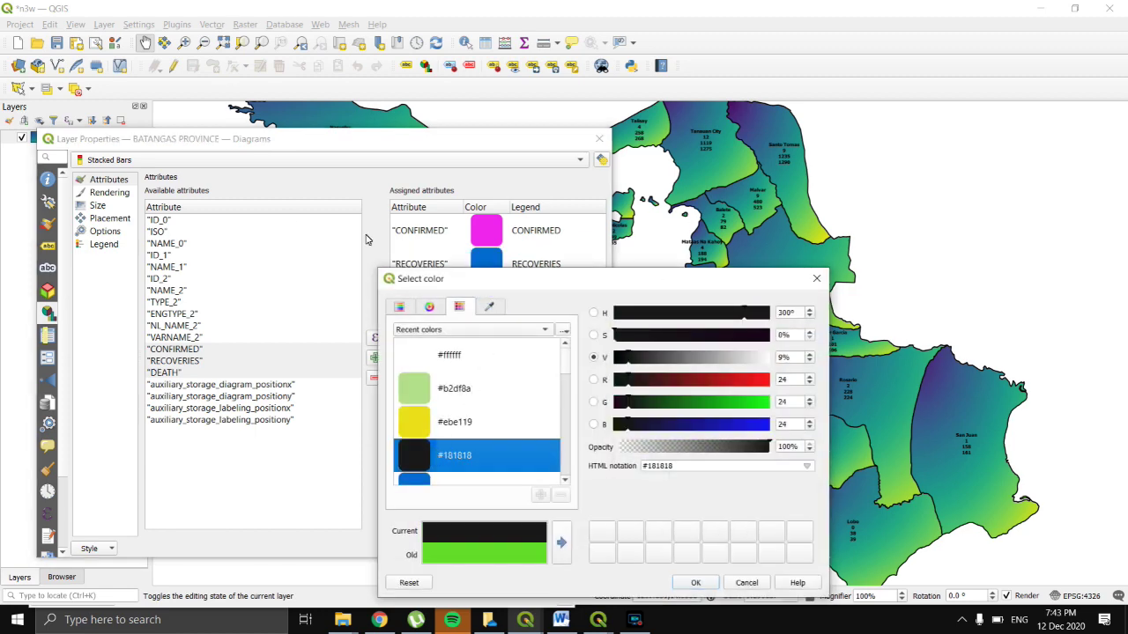
{"action": "left_click", "coordinate": [704, 581]}
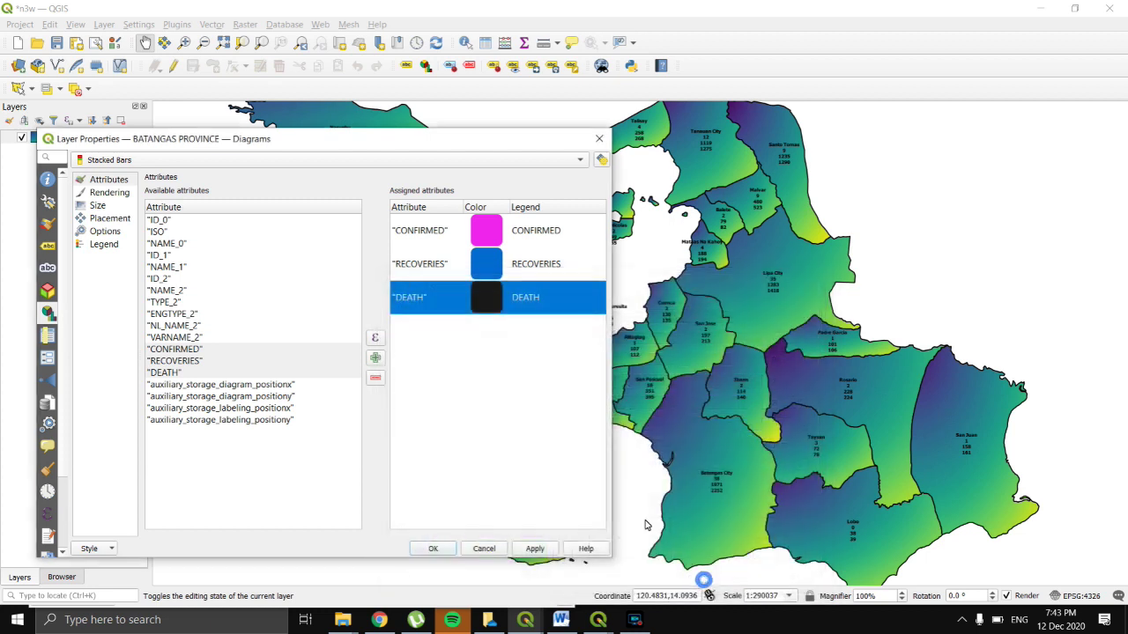
{"action": "left_click", "coordinate": [534, 549]}
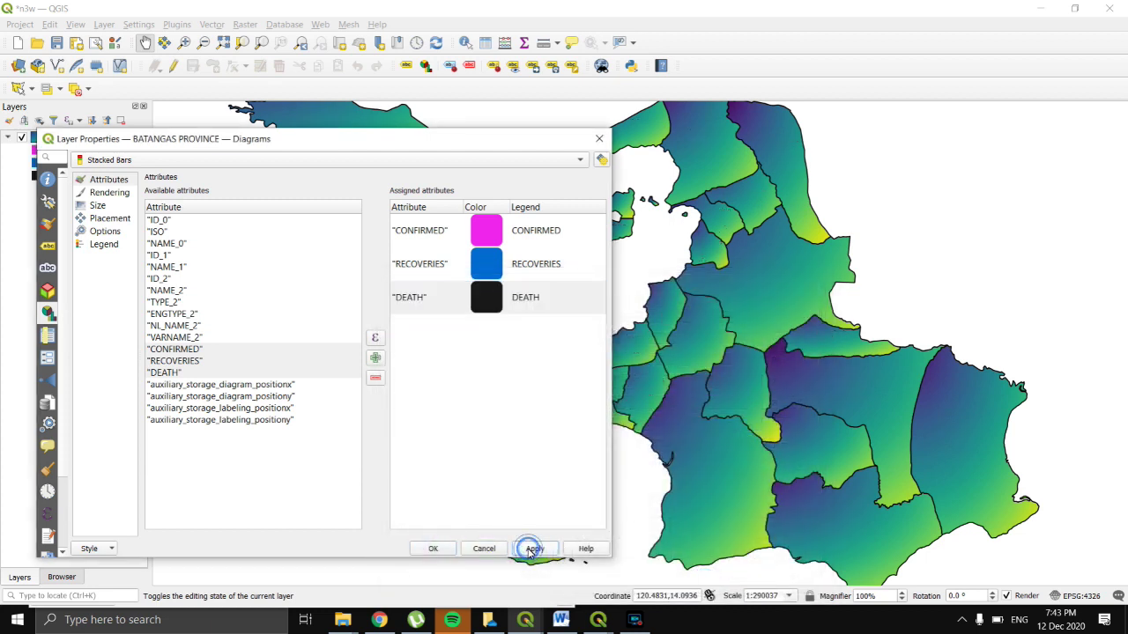
{"action": "left_click", "coordinate": [434, 549]}
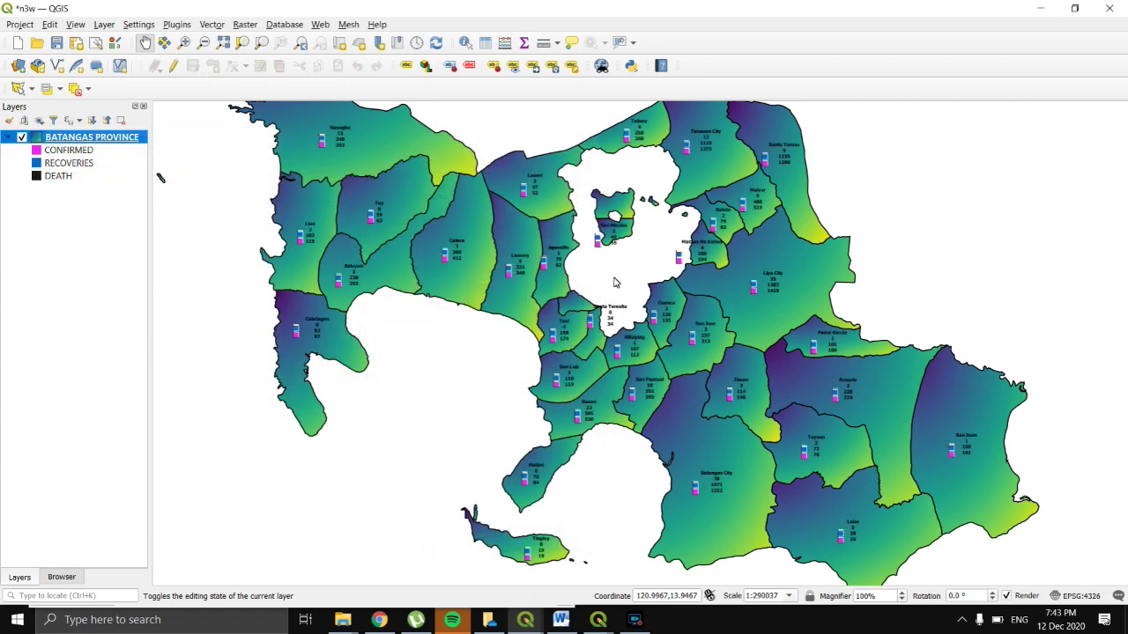
Step: Create a new print layout titled "BATANGAS COVID 19 UPDATE"
{"action": "scroll", "coordinate": [615, 282], "scroll_direction": "down", "scroll_amount": 1}
{"action": "scroll", "coordinate": [615, 282], "scroll_direction": "up", "scroll_amount": 1}
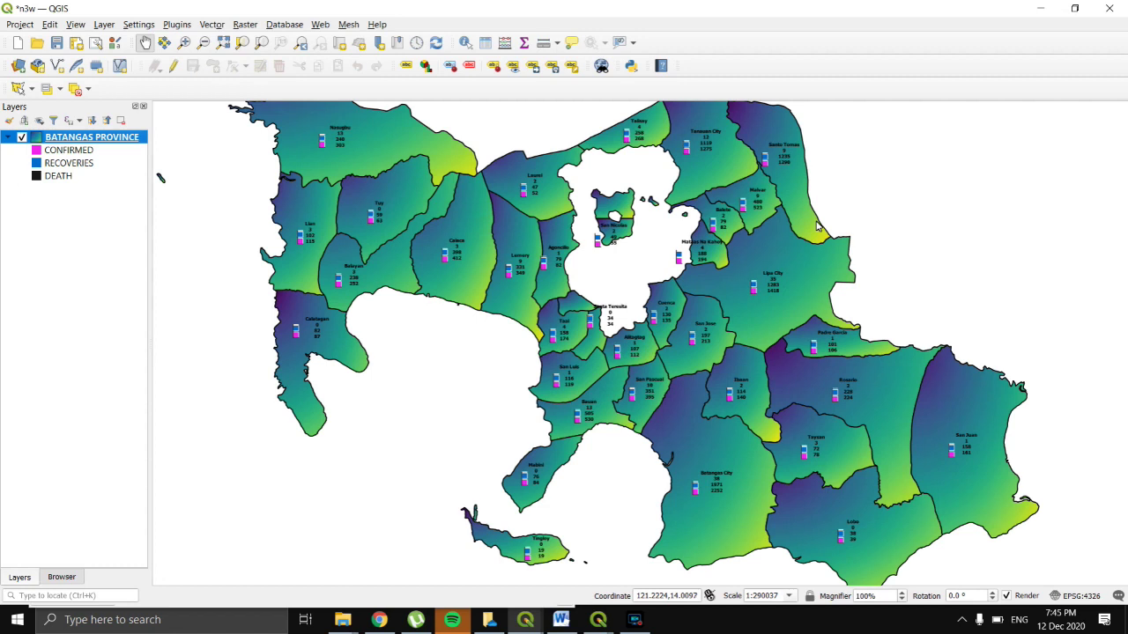
{"action": "key", "text": "ctrl+p"}
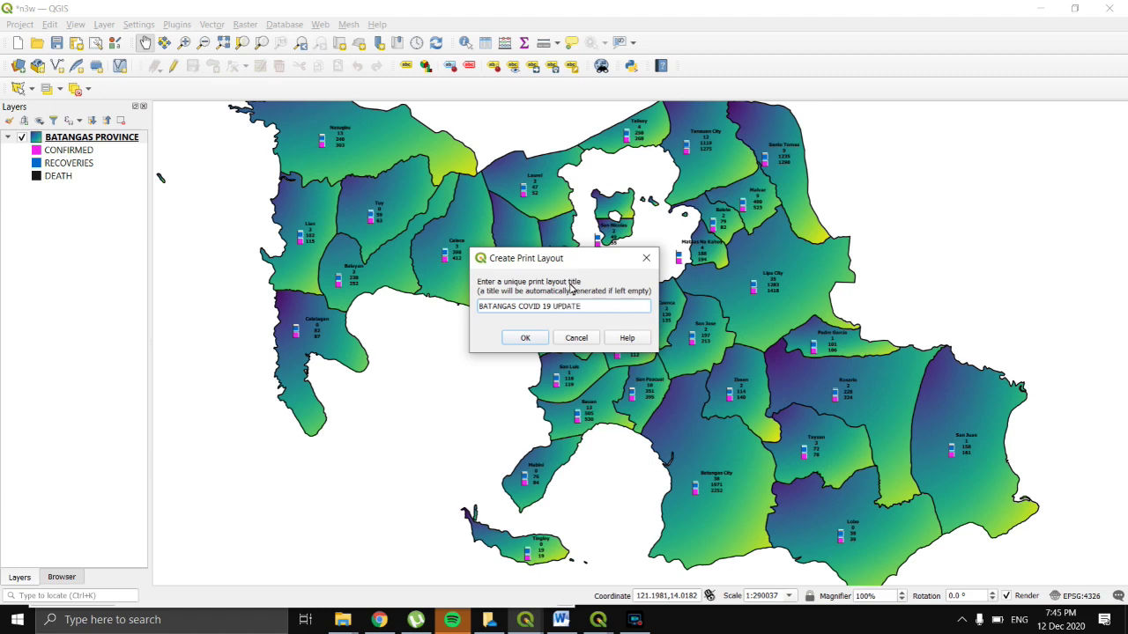
{"action": "left_click", "coordinate": [536, 342]}
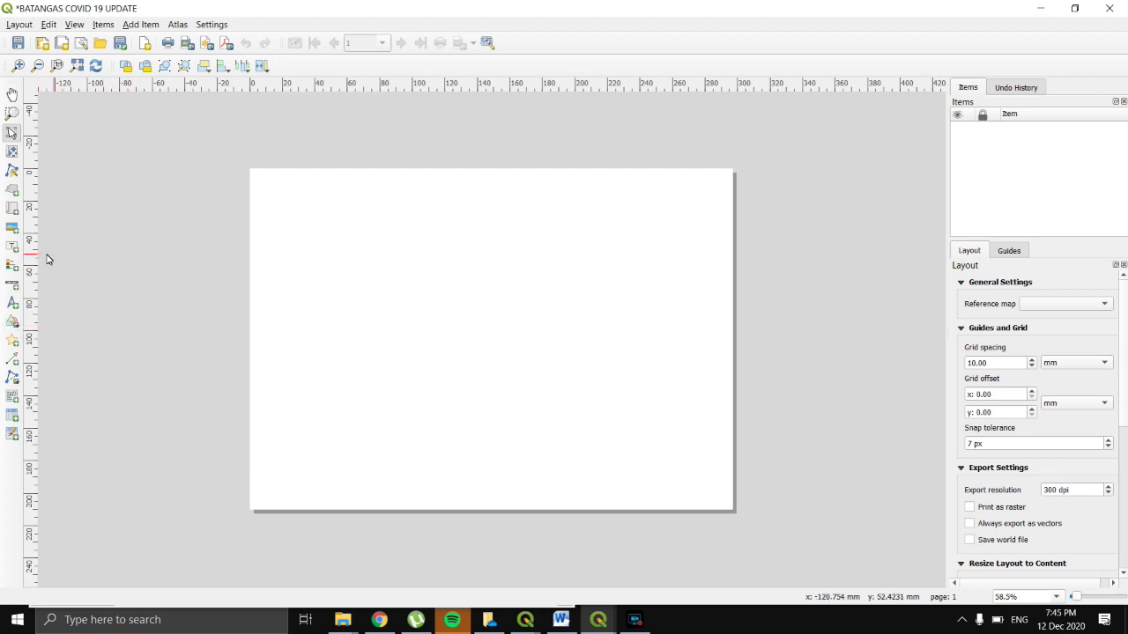
Step: Add a map of the province to the blank layout page and enlarge its frame to cover most of the page
{"action": "left_click", "coordinate": [14, 211]}
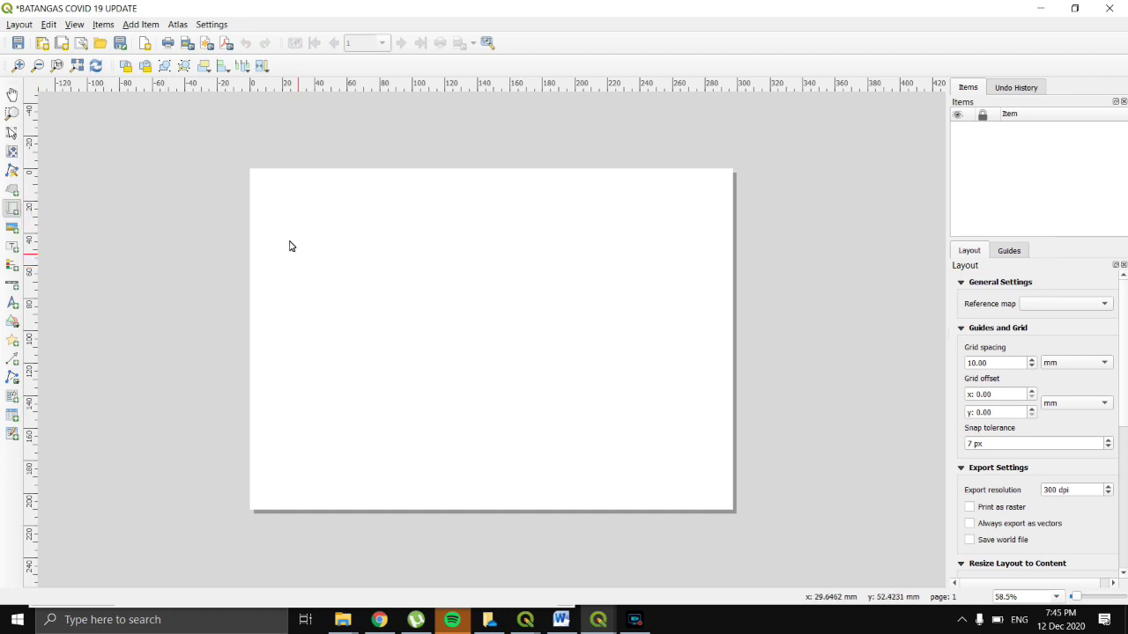
{"action": "left_click_drag", "start_coordinate": [283, 214], "coordinate": [530, 480]}
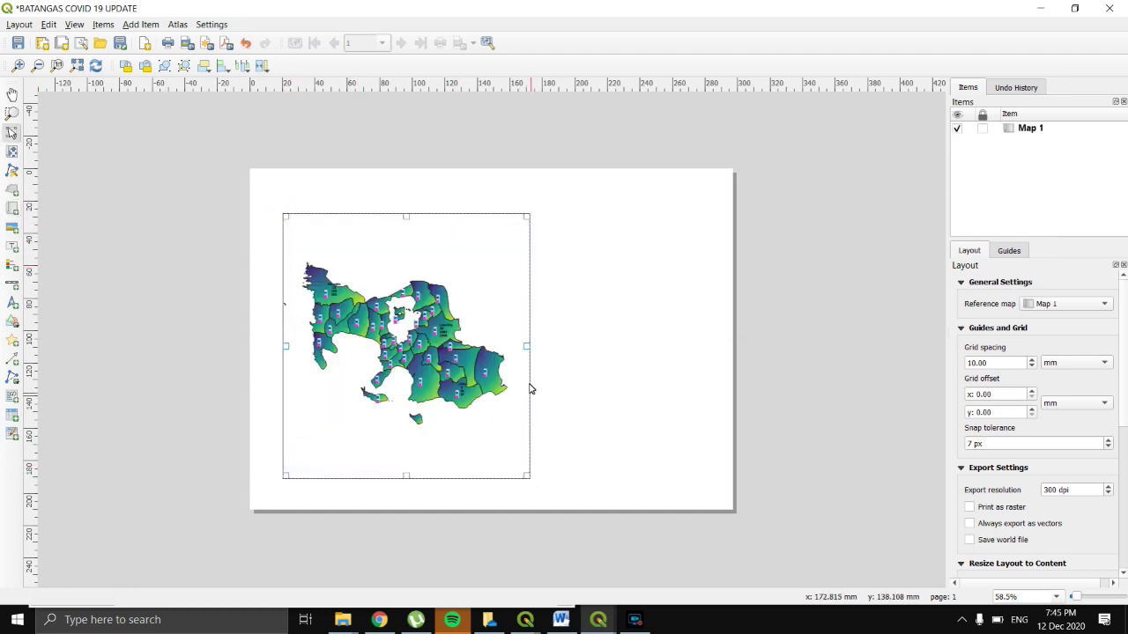
{"action": "left_click_drag", "start_coordinate": [527, 347], "coordinate": [757, 358]}
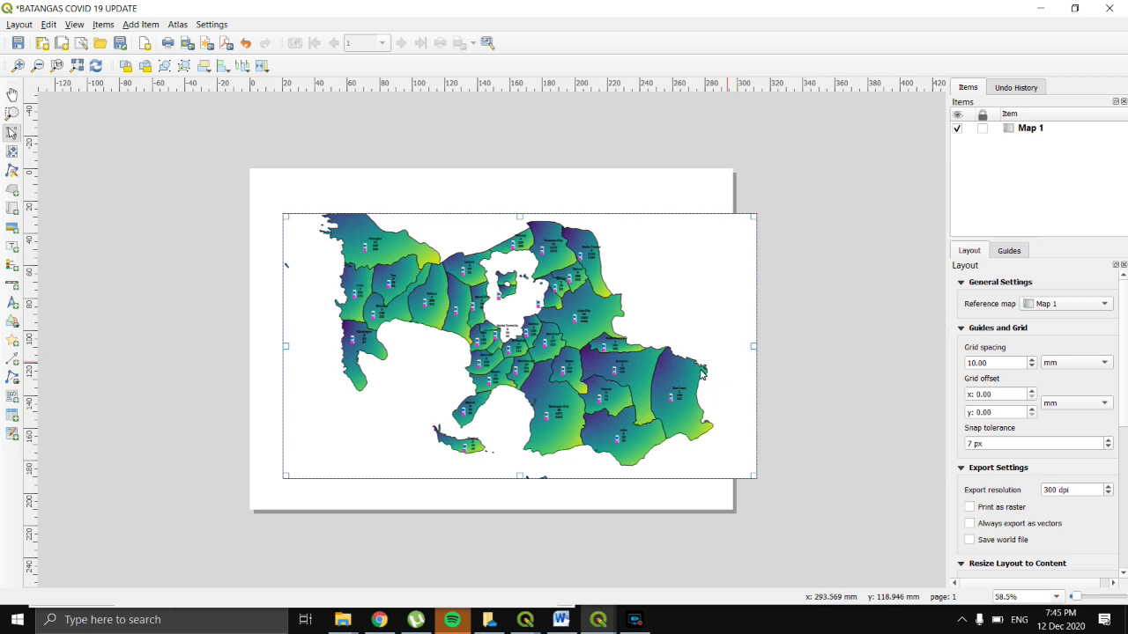
{"action": "left_click_drag", "start_coordinate": [286, 351], "coordinate": [263, 348]}
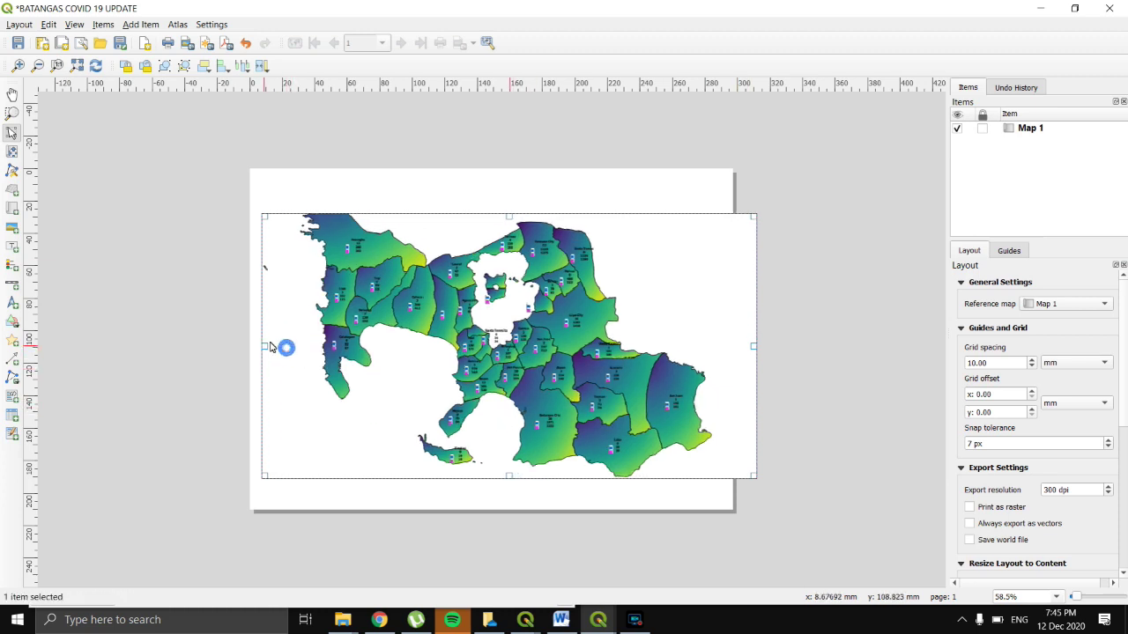
{"action": "left_click_drag", "start_coordinate": [511, 216], "coordinate": [511, 206]}
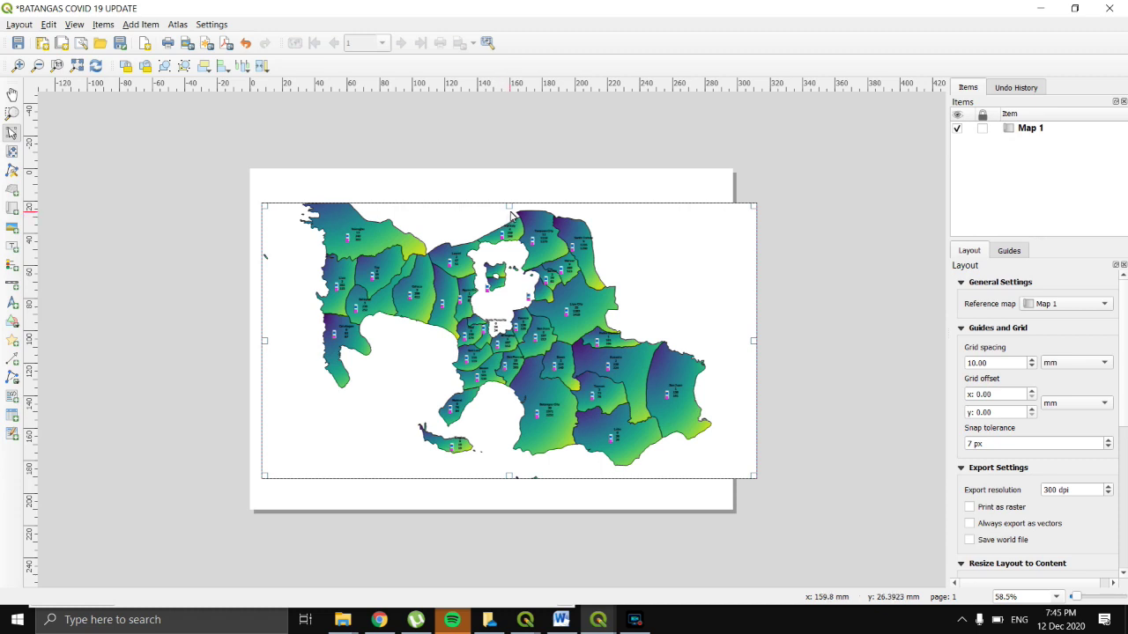
{"action": "left_click_drag", "start_coordinate": [509, 205], "coordinate": [510, 192]}
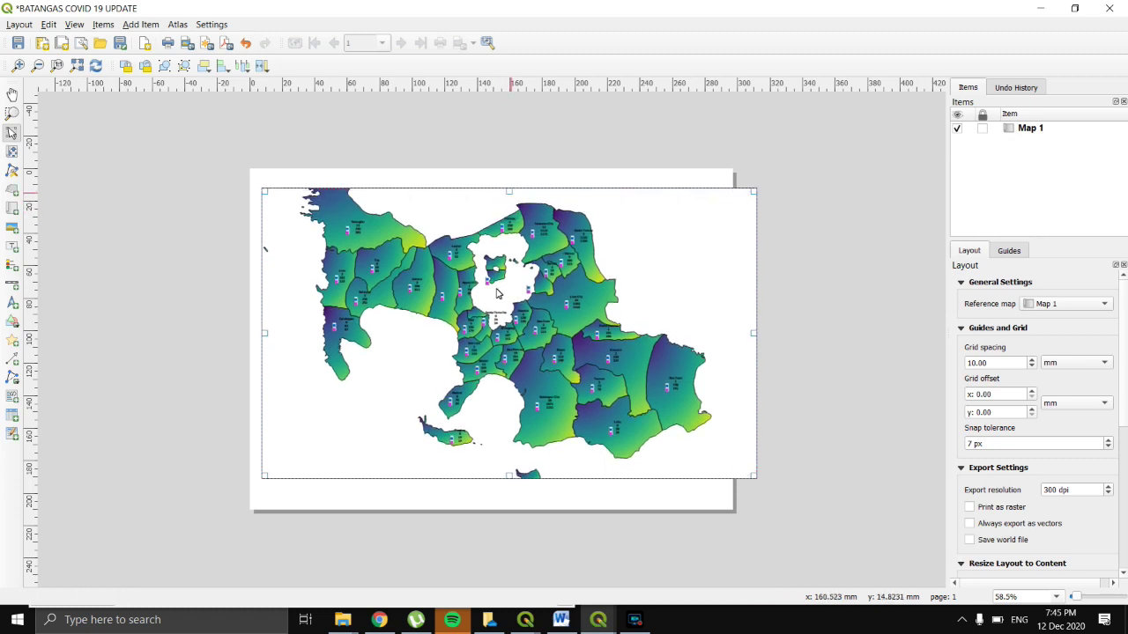
{"action": "left_click_drag", "start_coordinate": [754, 476], "coordinate": [794, 531]}
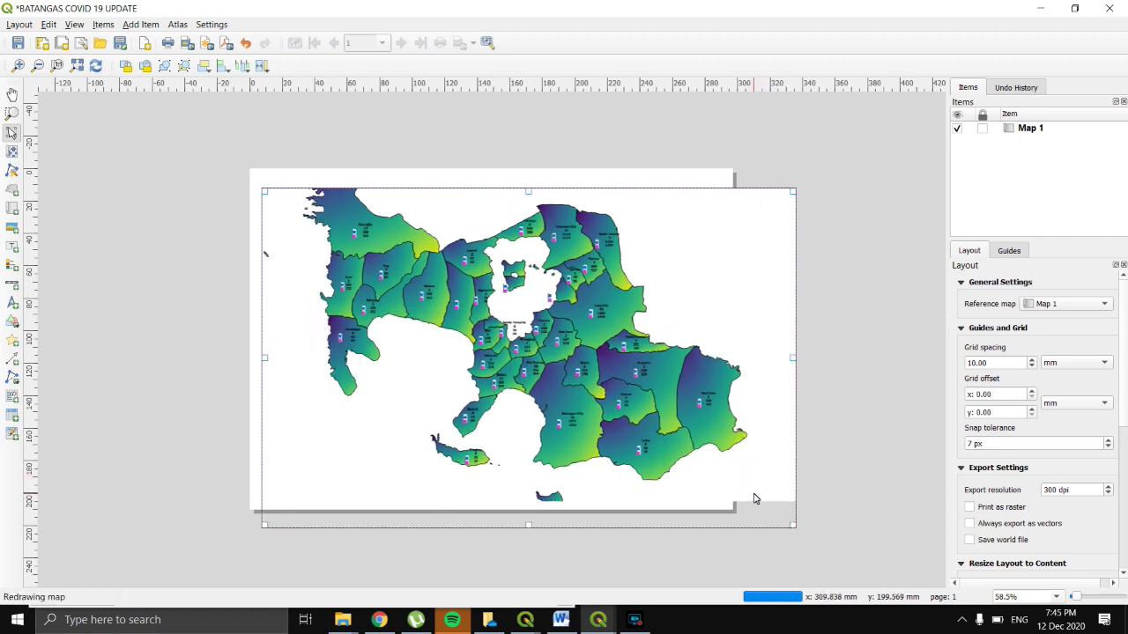
{"action": "left_click_drag", "start_coordinate": [794, 195], "coordinate": [793, 191]}
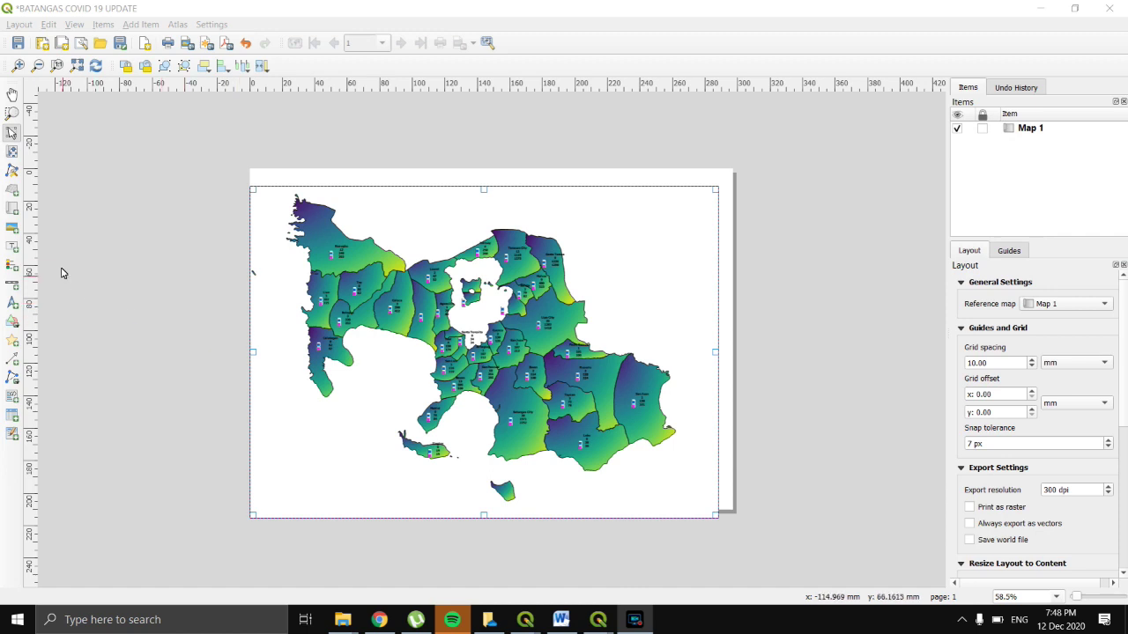
Step: Add a label above the map reading "BATANGAS COVID-19 UPDATE" with "AS OF DECEMBER 1, 2020" on the second line
{"action": "left_click", "coordinate": [12, 248]}
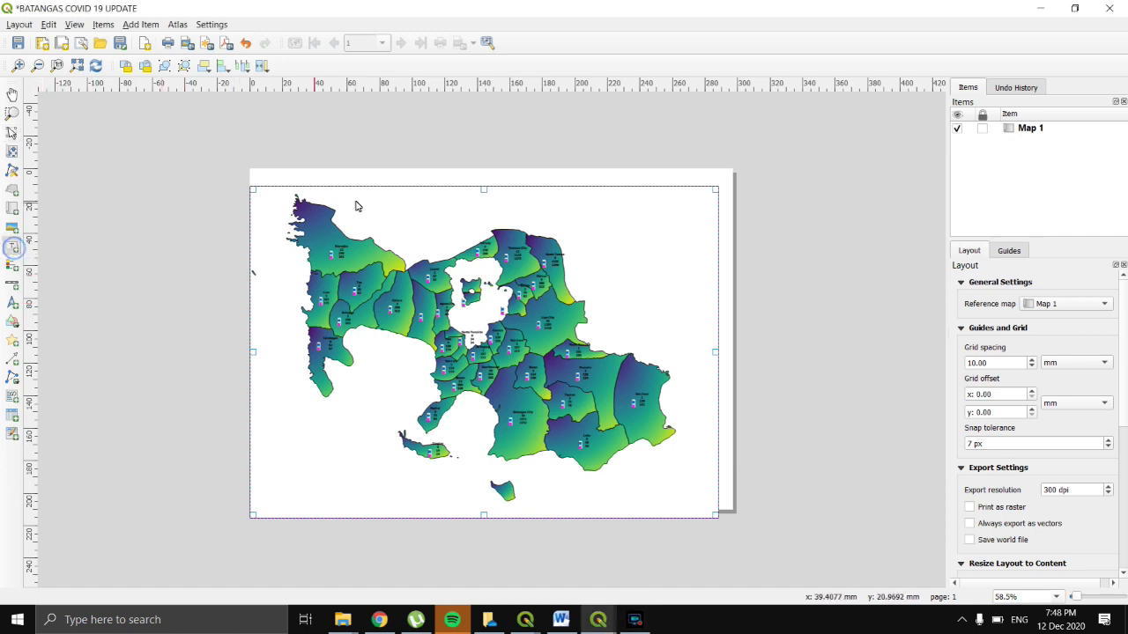
{"action": "left_click_drag", "start_coordinate": [370, 184], "coordinate": [631, 220]}
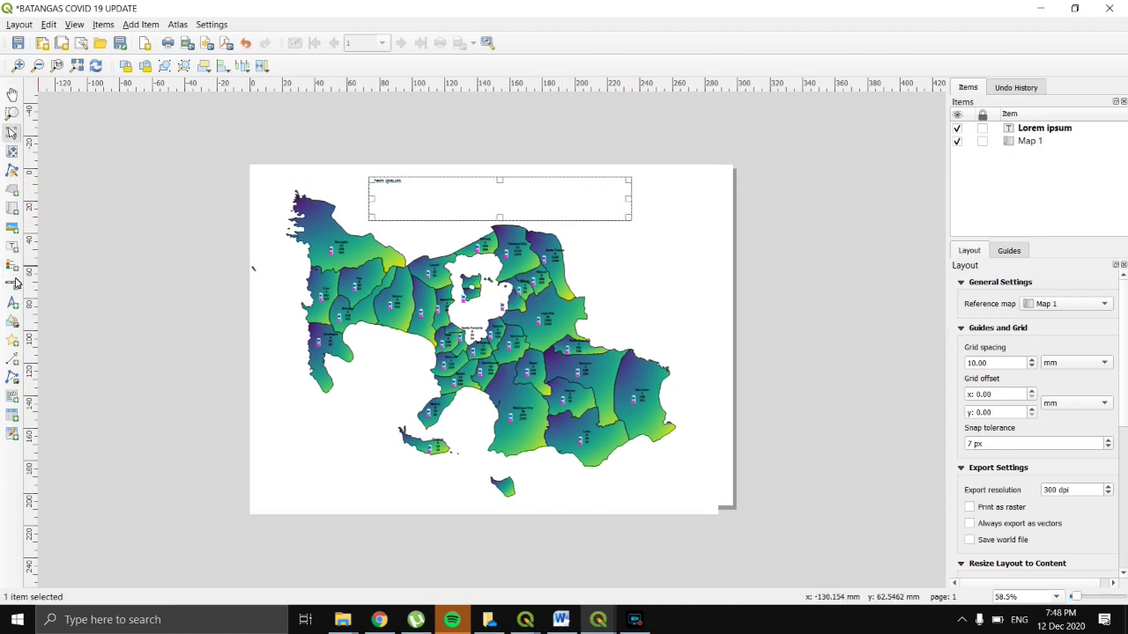
{"action": "right_click", "coordinate": [12, 250]}
{"action": "left_click", "coordinate": [65, 303]}
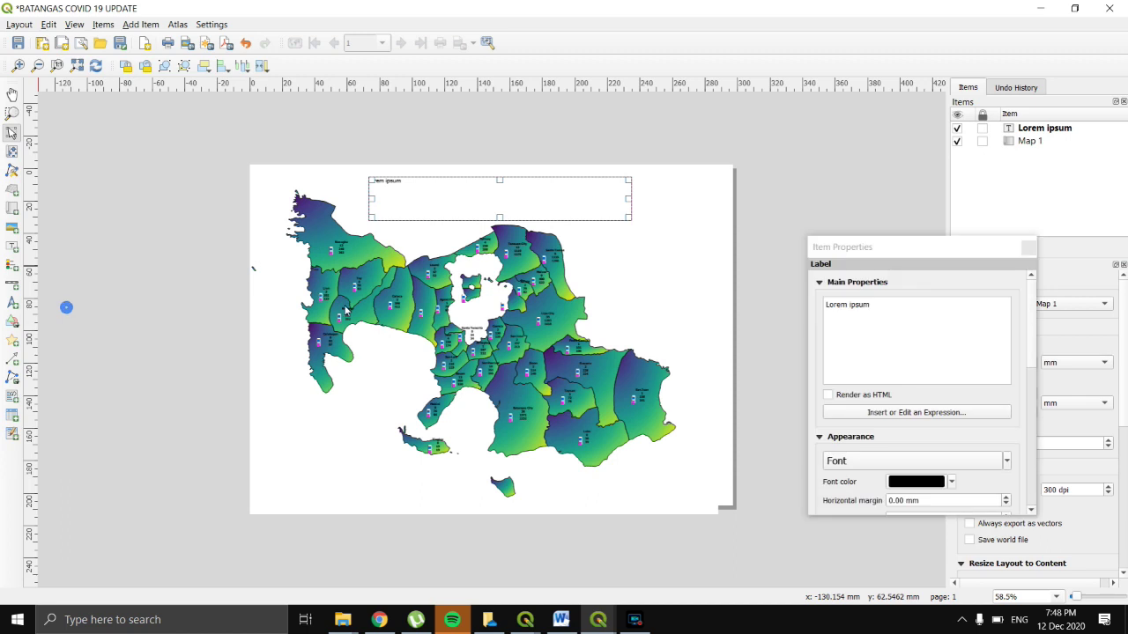
{"action": "left_click", "coordinate": [885, 313]}
{"action": "left_click", "coordinate": [821, 306], "text": "shift"}
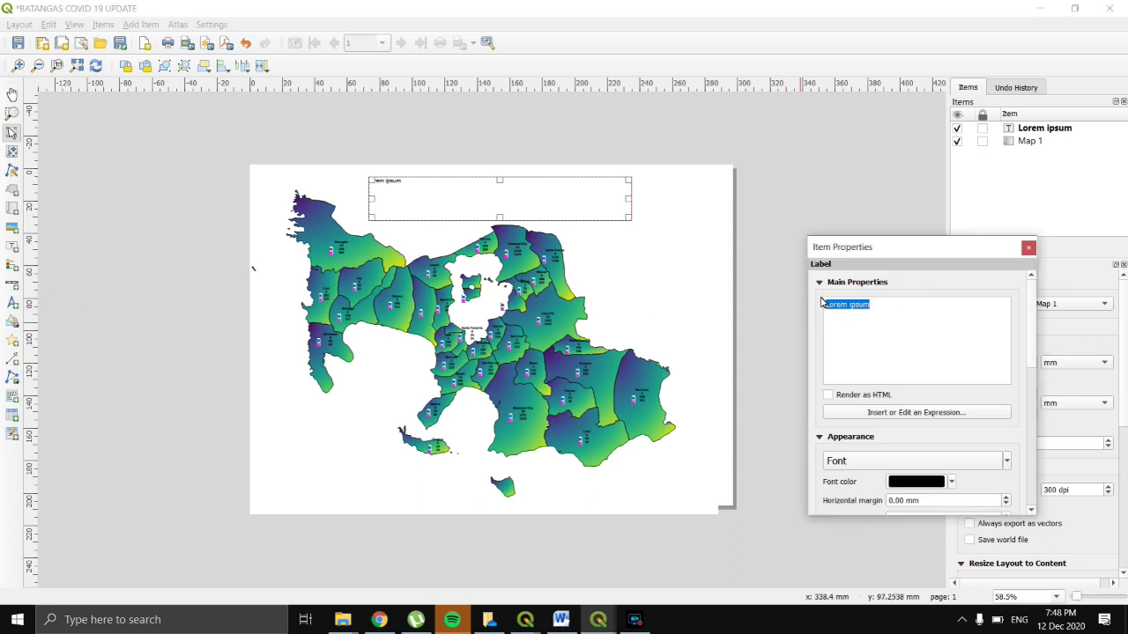
{"action": "type", "text": "BATANGAS "}
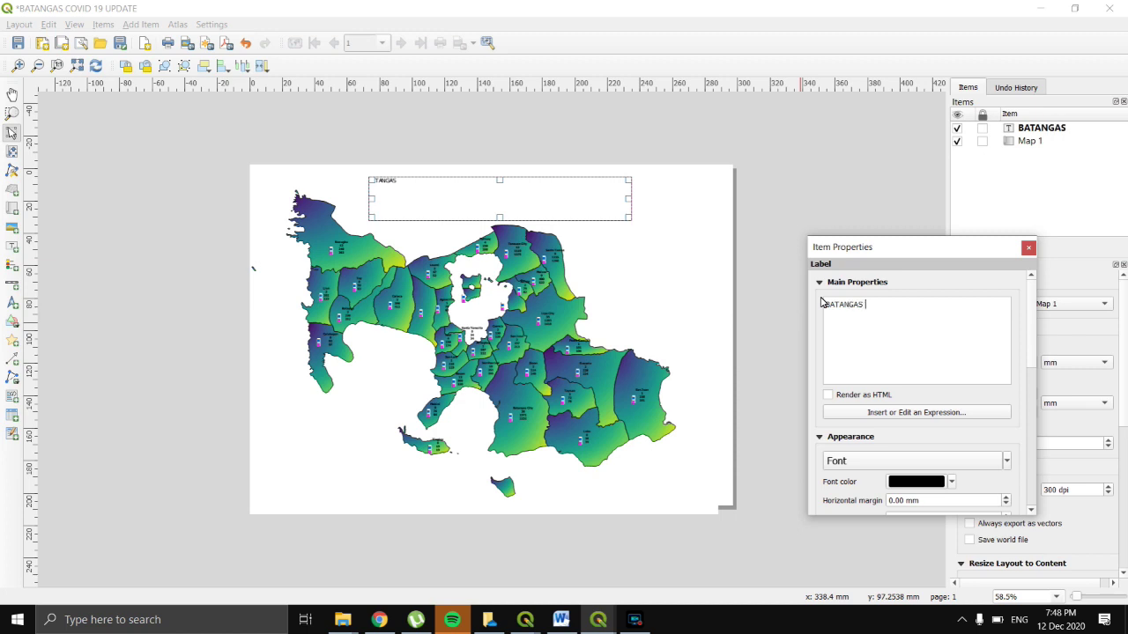
{"action": "type", "text": "COVID-19 UPDATE"}
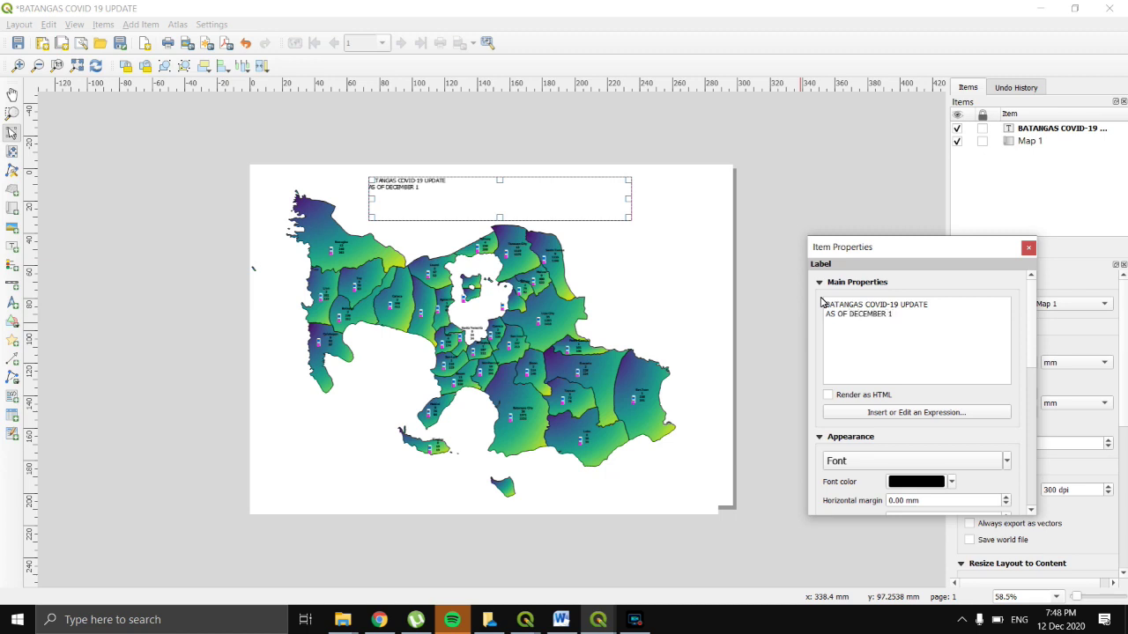
{"action": "type", "text": "020"}
Step: Shrink the title label's frame around its text and set its font size to 14 pt
{"action": "left_click_drag", "start_coordinate": [628, 224], "coordinate": [467, 200]}
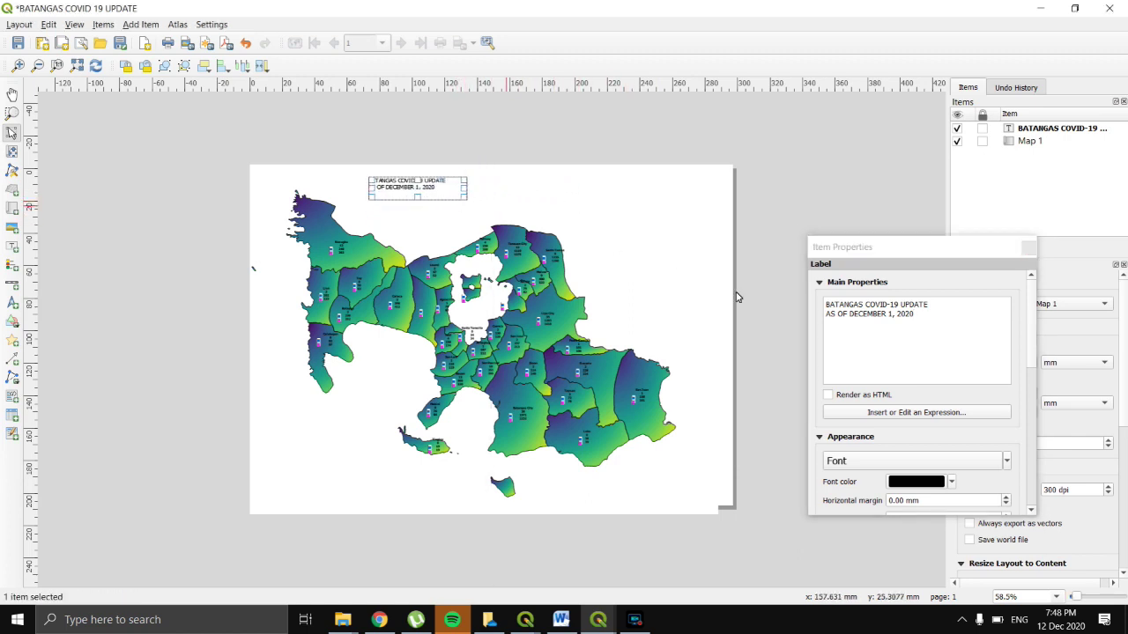
{"action": "left_click", "coordinate": [1006, 461]}
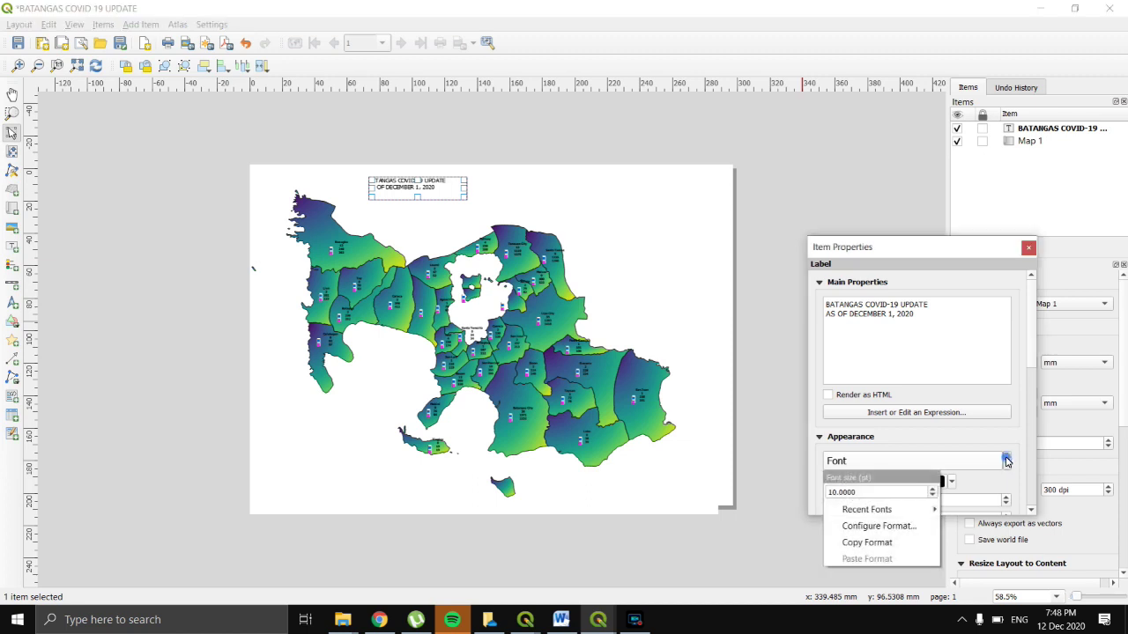
{"action": "left_click", "coordinate": [934, 491]}
{"action": "left_click", "coordinate": [934, 490]}
{"action": "left_click", "coordinate": [934, 491]}
{"action": "left_click", "coordinate": [934, 491]}
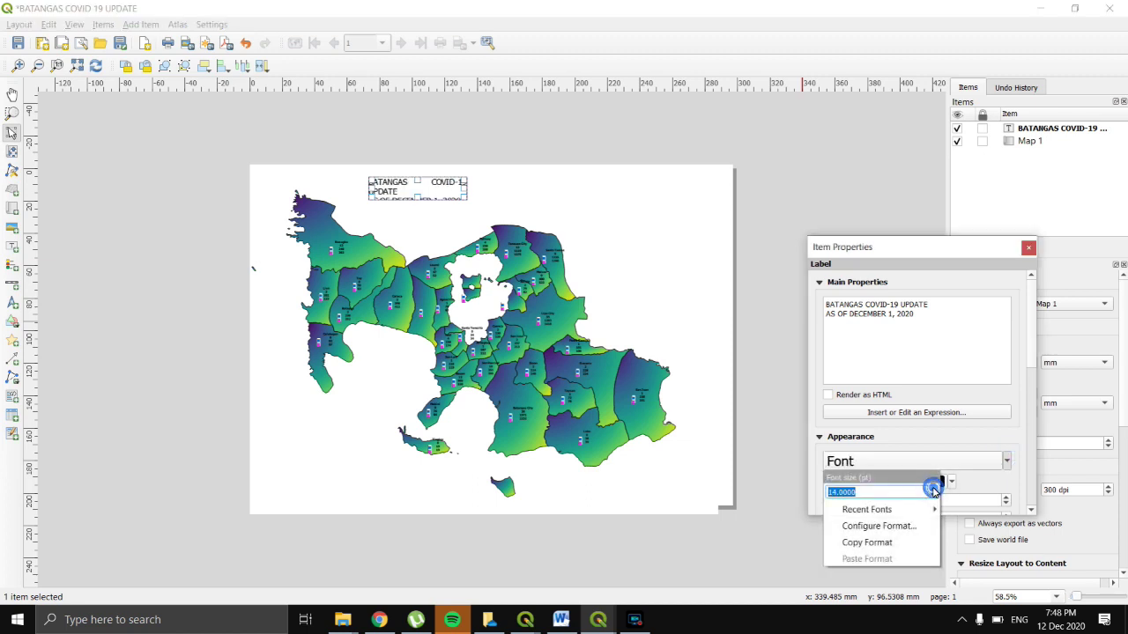
Step: Enlarge the title label's frame so that both lines of the text fit
{"action": "left_click", "coordinate": [468, 201]}
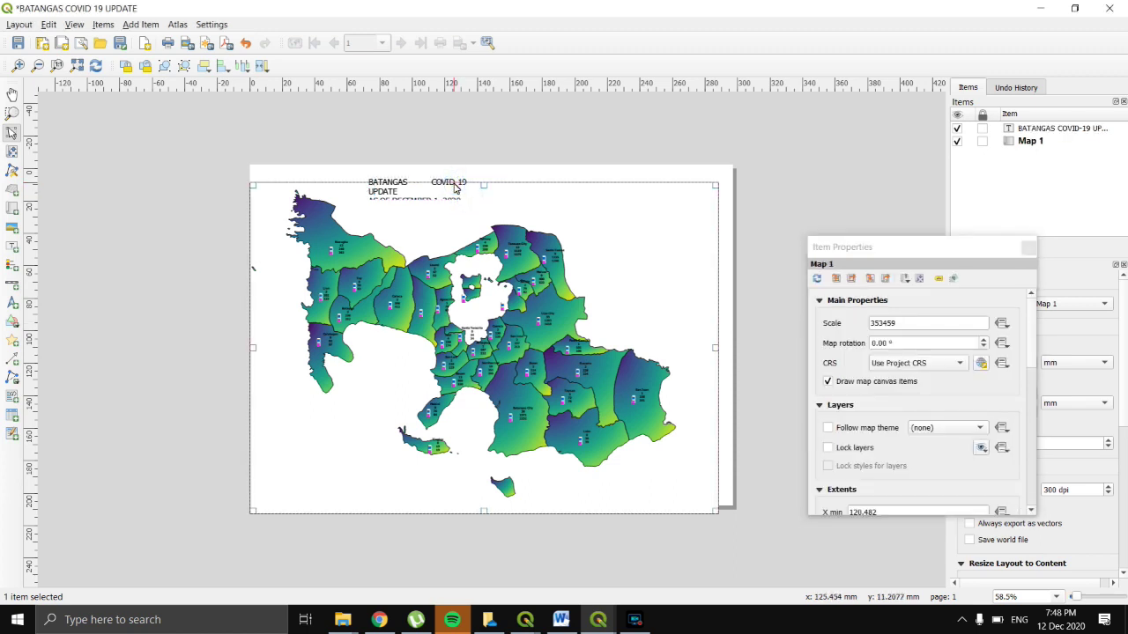
{"action": "left_click", "coordinate": [428, 182]}
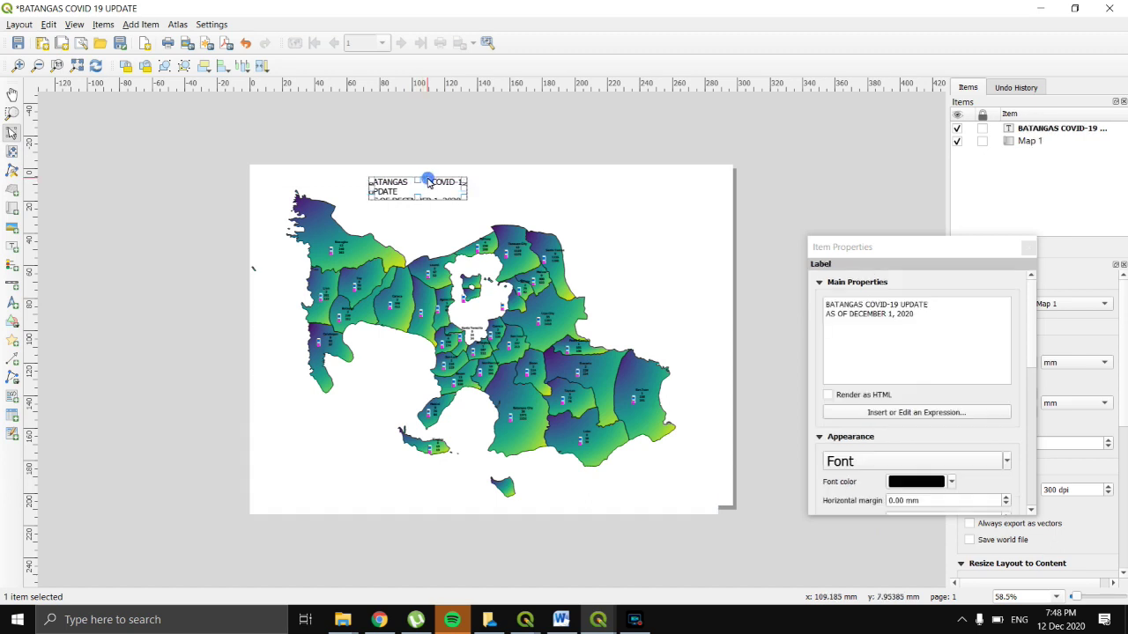
{"action": "left_click_drag", "start_coordinate": [467, 198], "coordinate": [539, 231]}
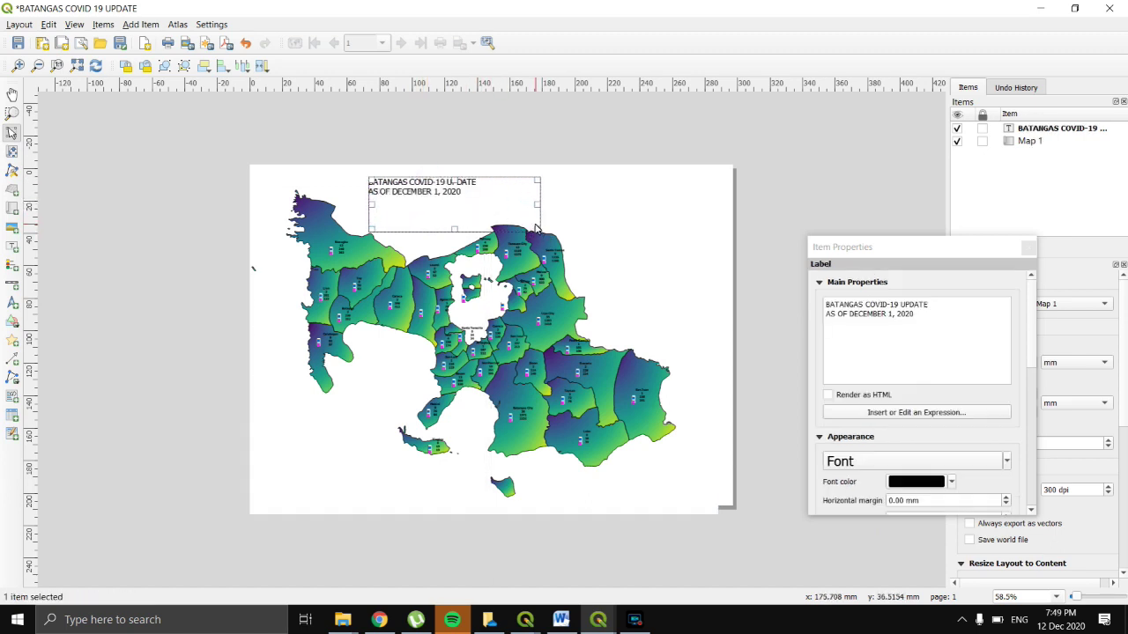
Step: Set the title label's font size to 20 pt
{"action": "left_click", "coordinate": [1006, 461]}
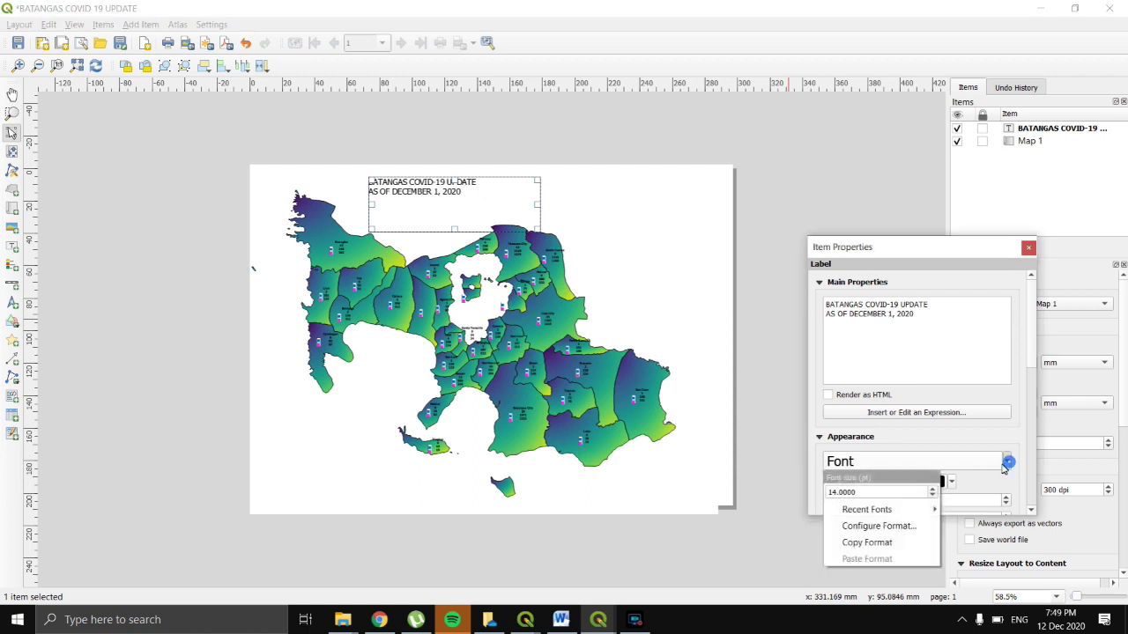
{"action": "left_click", "coordinate": [933, 487]}
{"action": "left_click", "coordinate": [933, 487]}
{"action": "left_click", "coordinate": [934, 488]}
{"action": "left_click", "coordinate": [933, 488]}
{"action": "left_click", "coordinate": [934, 487]}
{"action": "left_click", "coordinate": [934, 487]}
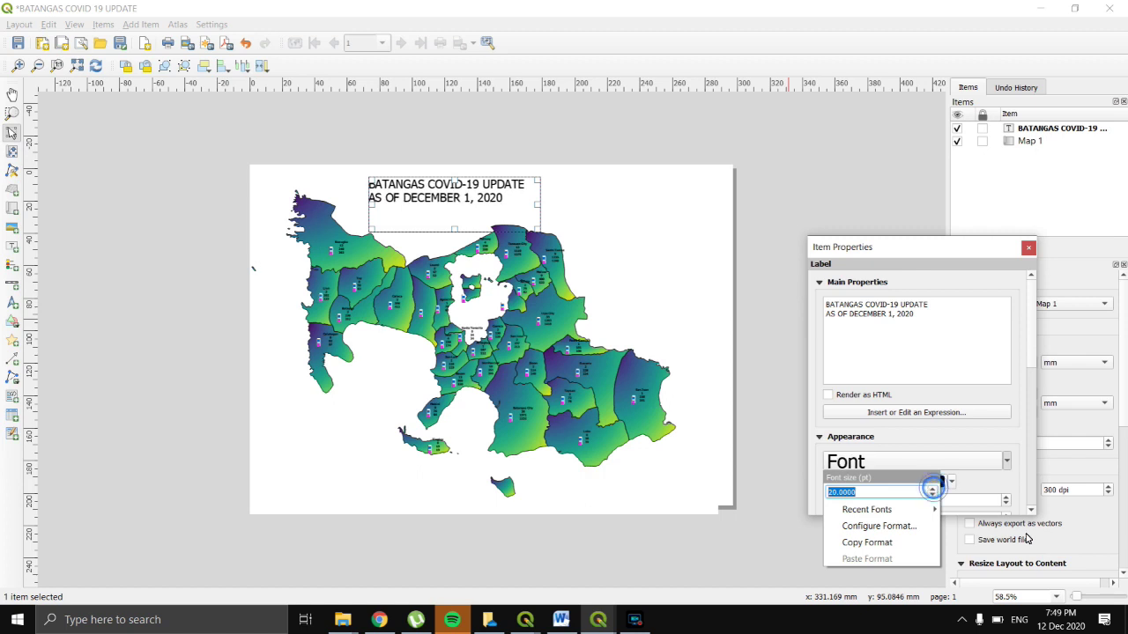
Step: Change the title label's font color to dark red
{"action": "left_click", "coordinate": [949, 482]}
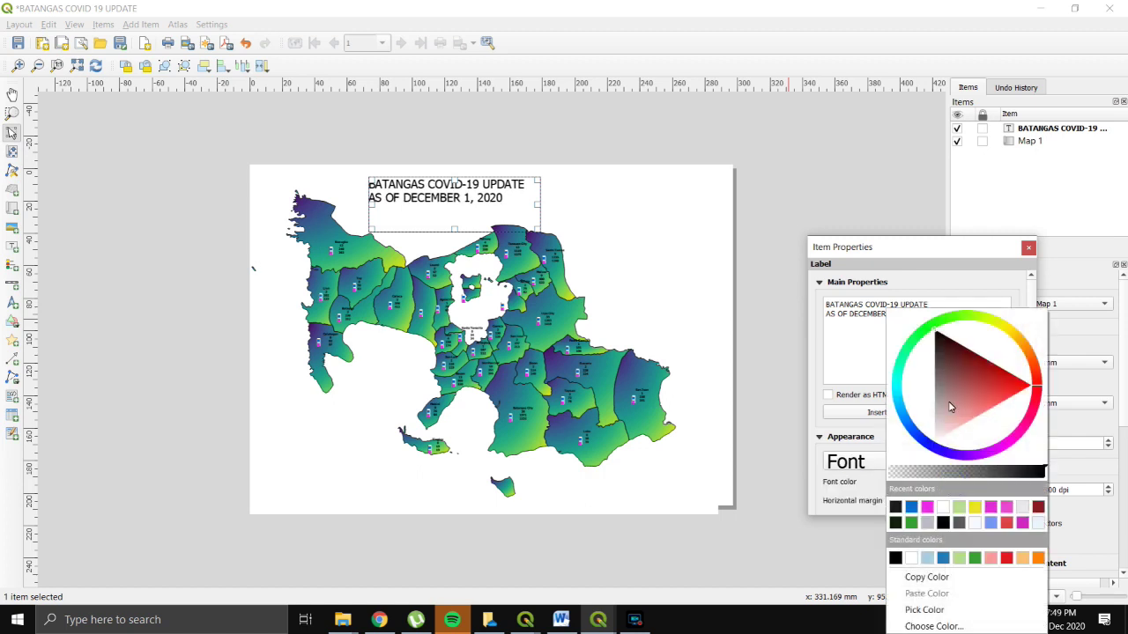
{"action": "left_click", "coordinate": [966, 357]}
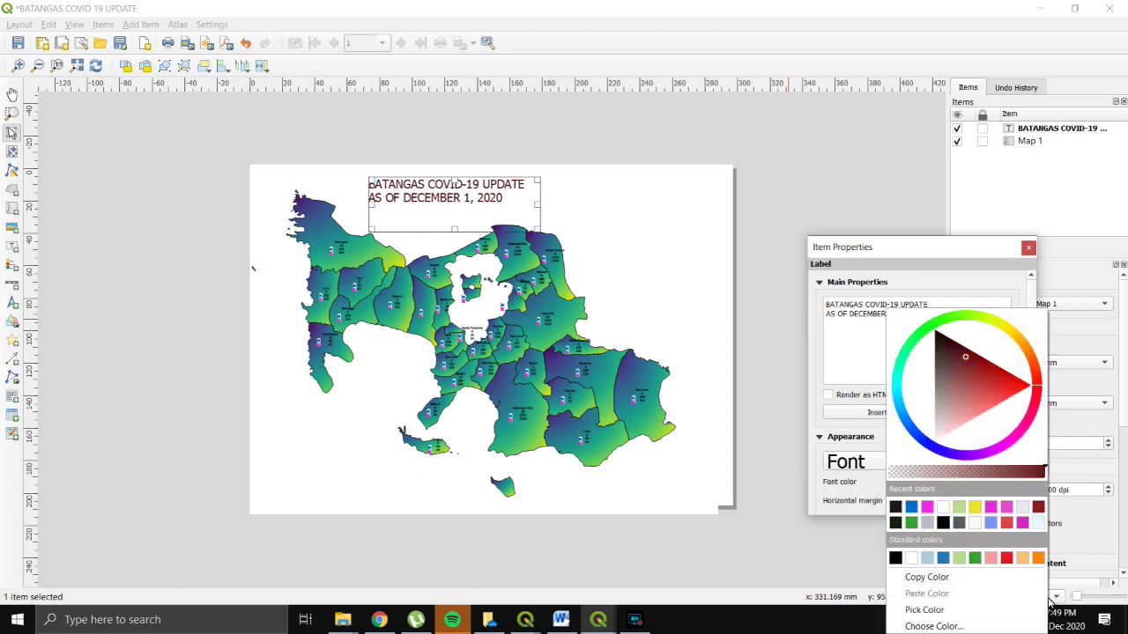
{"action": "left_click", "coordinate": [842, 377]}
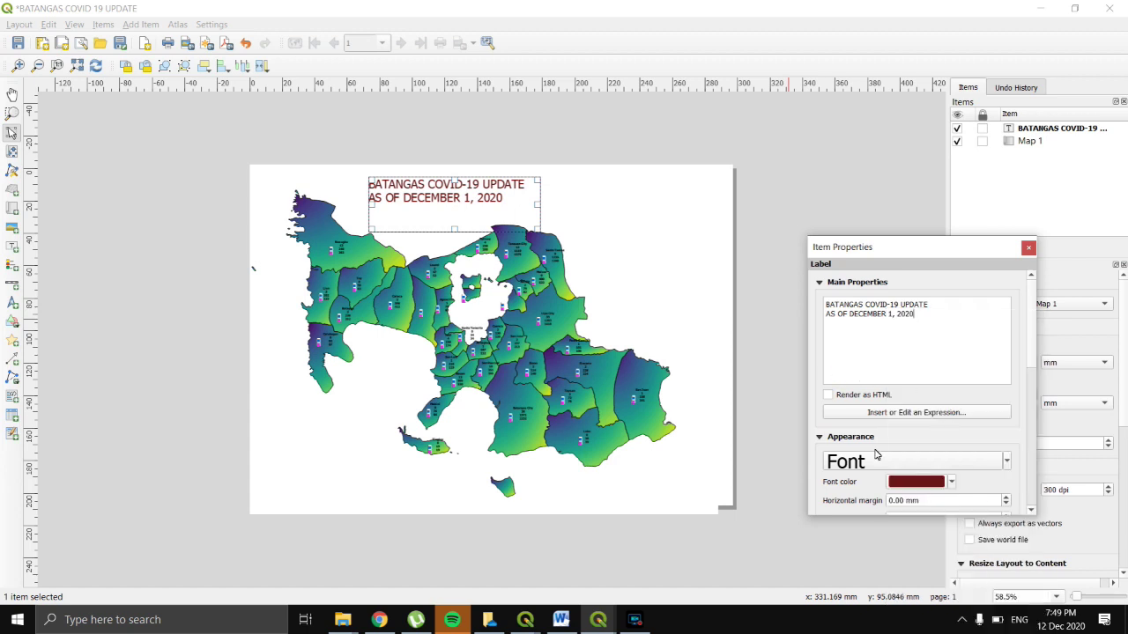
Step: Align the title text to the horizontal center and vertical middle, and turn on the label's frame
{"action": "scroll", "coordinate": [876, 453], "scroll_direction": "down", "scroll_amount": 2}
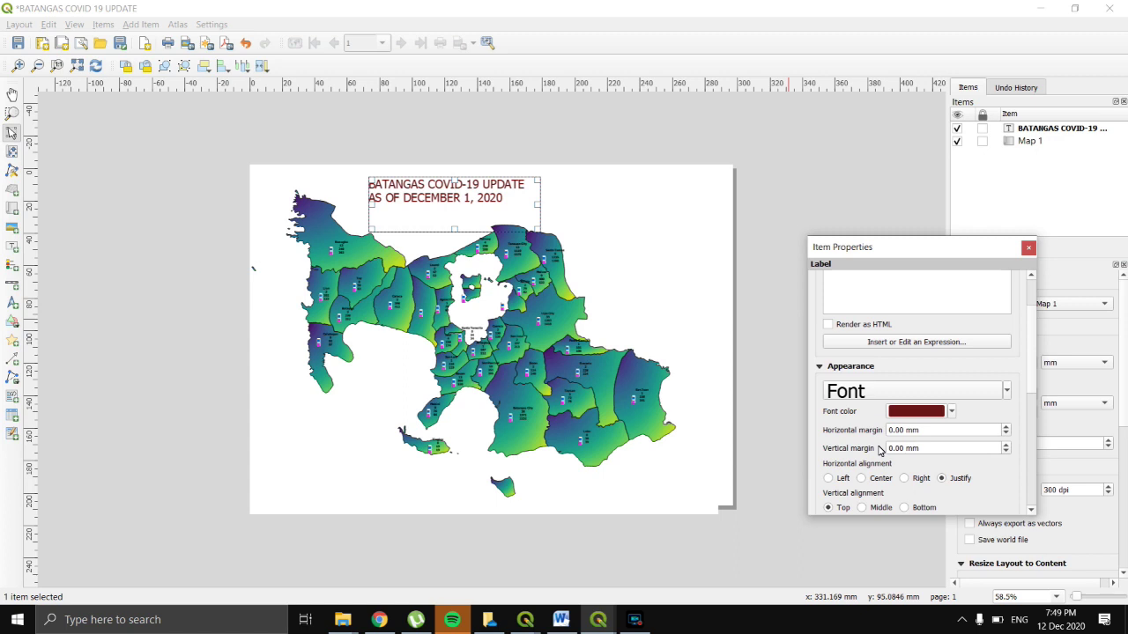
{"action": "scroll", "coordinate": [879, 451], "scroll_direction": "down", "scroll_amount": 1}
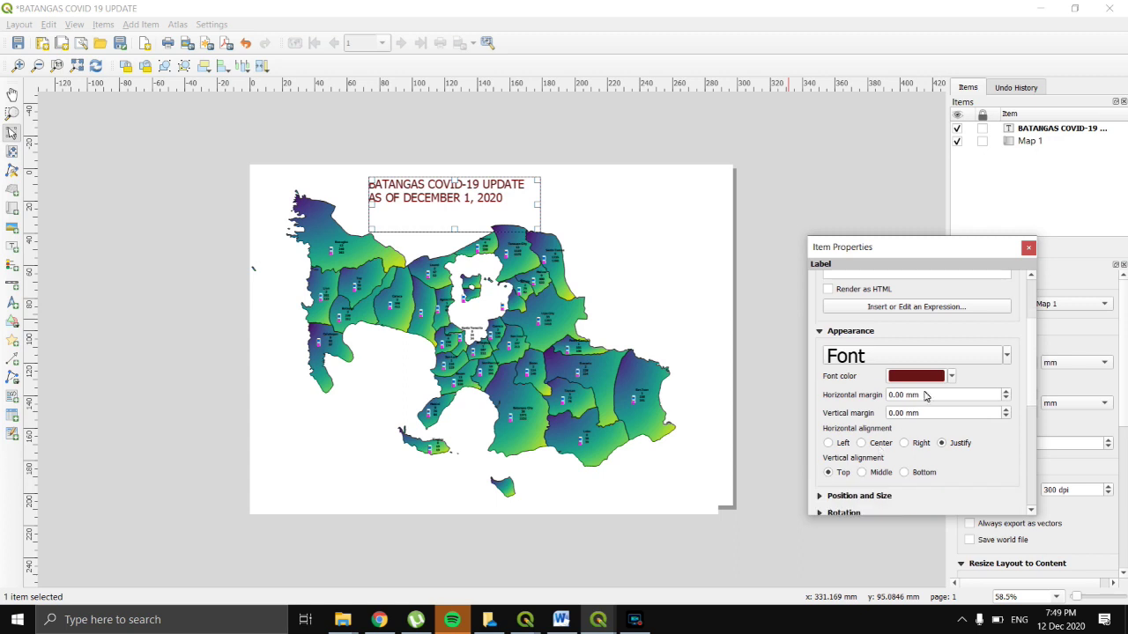
{"action": "left_click", "coordinate": [862, 443]}
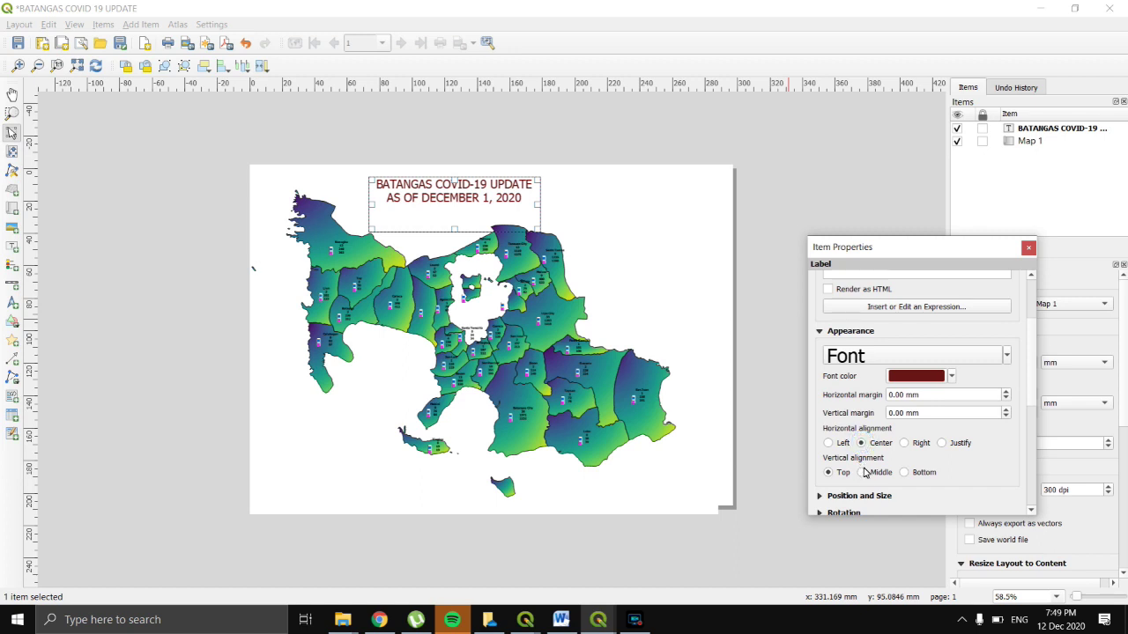
{"action": "left_click", "coordinate": [862, 474]}
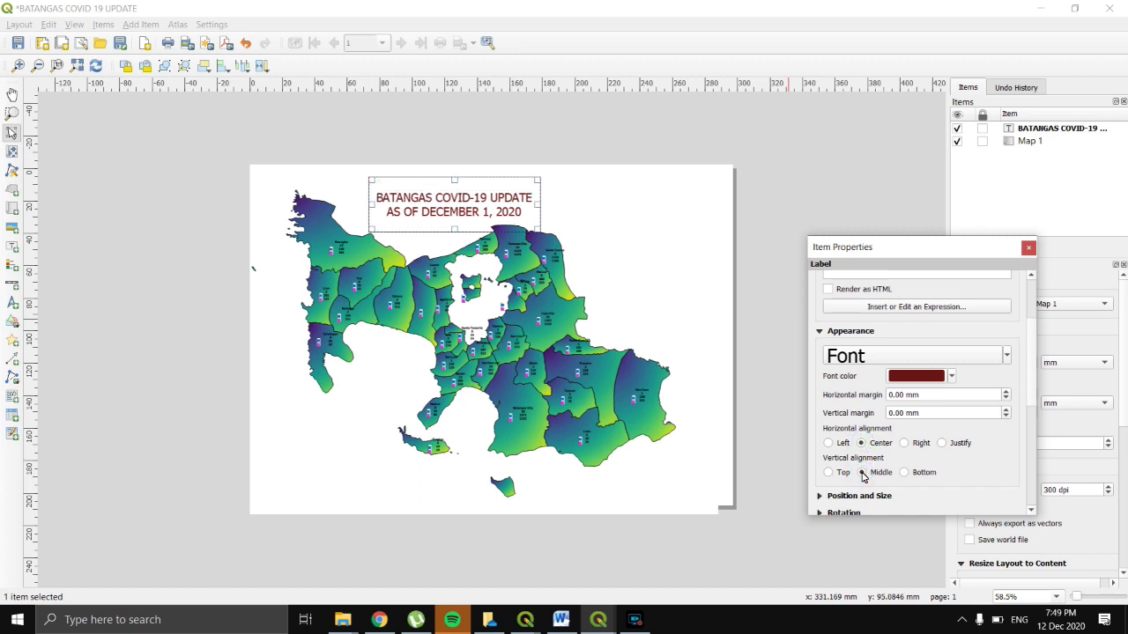
{"action": "scroll", "coordinate": [888, 457], "scroll_direction": "down", "scroll_amount": 2}
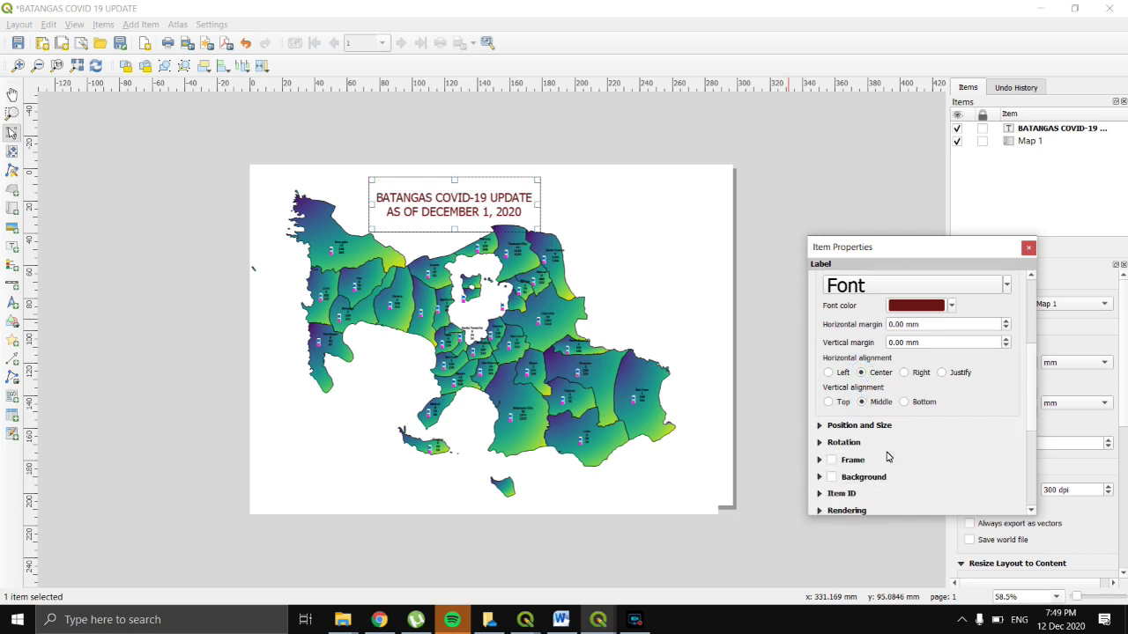
{"action": "left_click", "coordinate": [832, 460]}
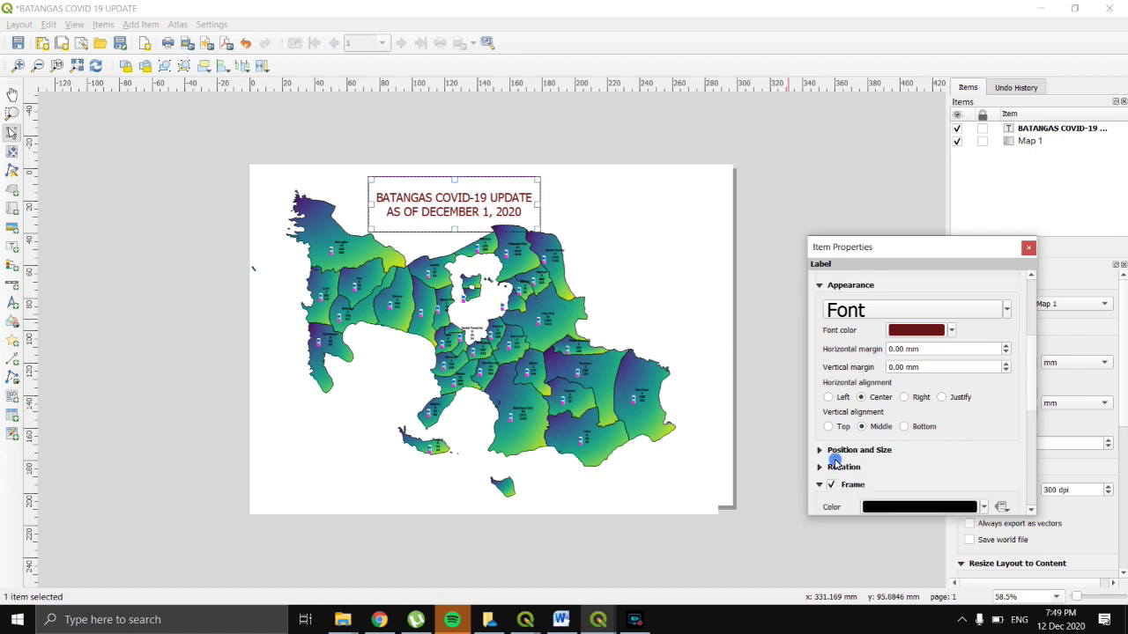
Step: Reduce the title label's height slightly and move it to the horizontal center of the page, above the map
{"action": "left_click", "coordinate": [534, 234]}
{"action": "mouse_move", "coordinate": [535, 234]}
{"action": "left_mouse_down"}
{"action": "mouse_move", "coordinate": [533, 220]}
{"action": "mouse_move", "coordinate": [545, 220]}
{"action": "mouse_move", "coordinate": [532, 219]}
{"action": "left_mouse_up"}
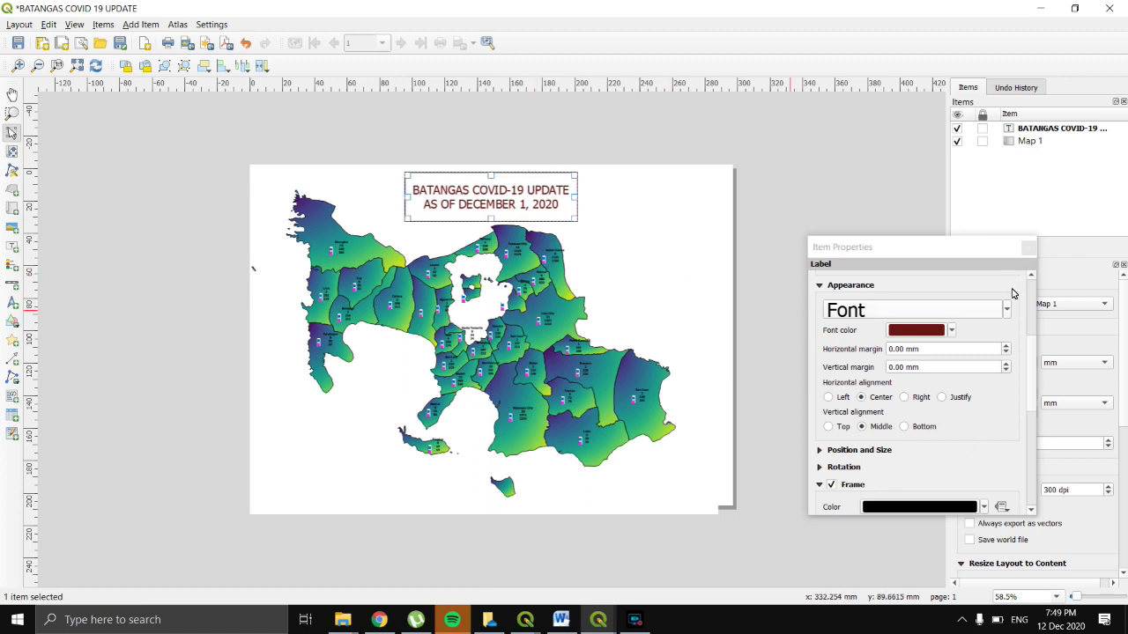
{"action": "left_click", "coordinate": [1027, 247]}
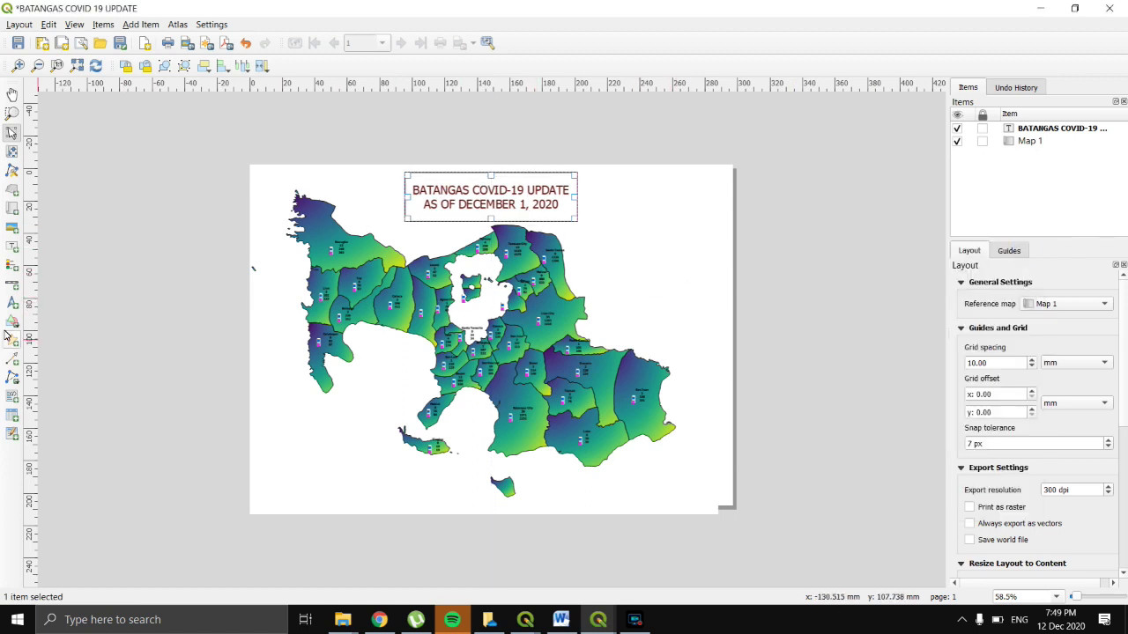
Step: Add a legend titled "LEGEND" in the blank area beside the map's northeastern part and nudge it slightly toward the map
{"action": "left_click", "coordinate": [12, 268]}
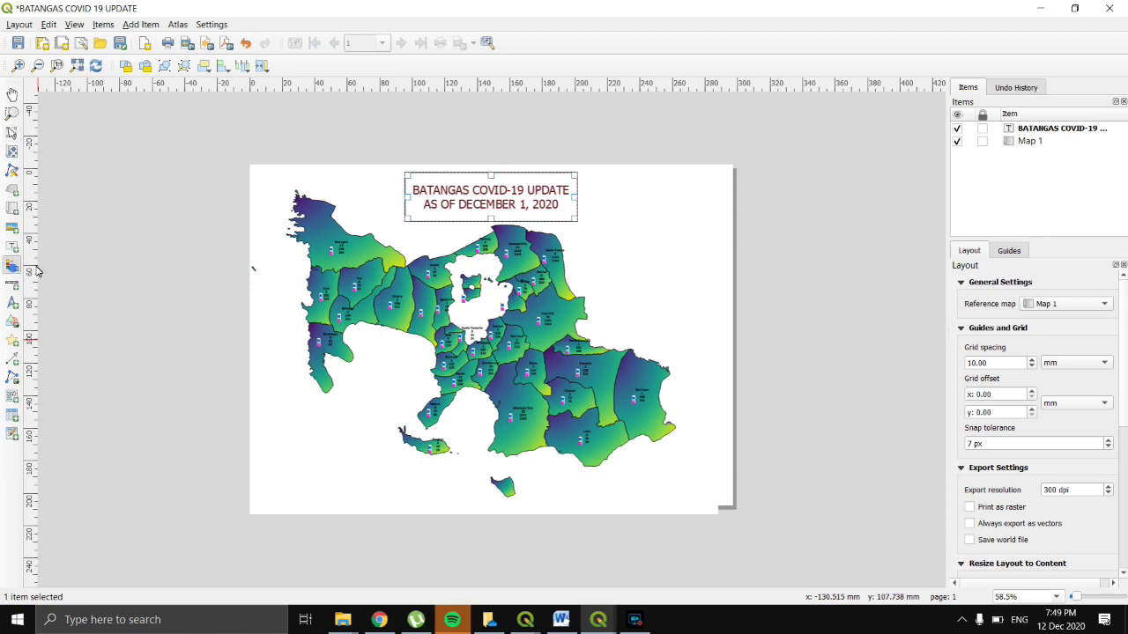
{"action": "left_click_drag", "start_coordinate": [625, 247], "coordinate": [710, 319]}
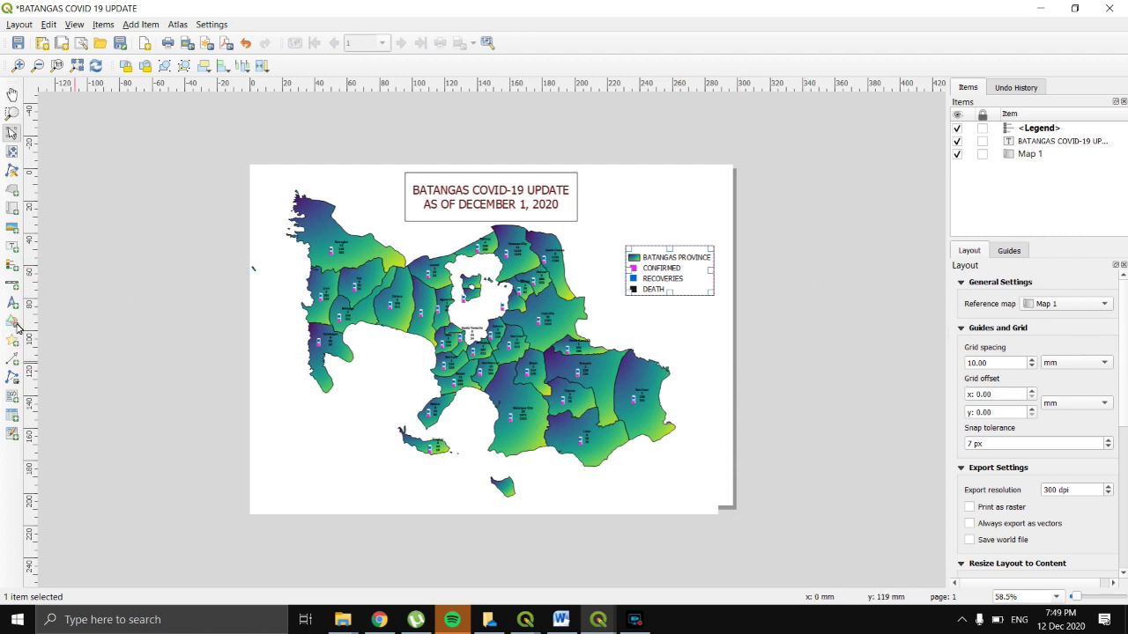
{"action": "right_click", "coordinate": [14, 270]}
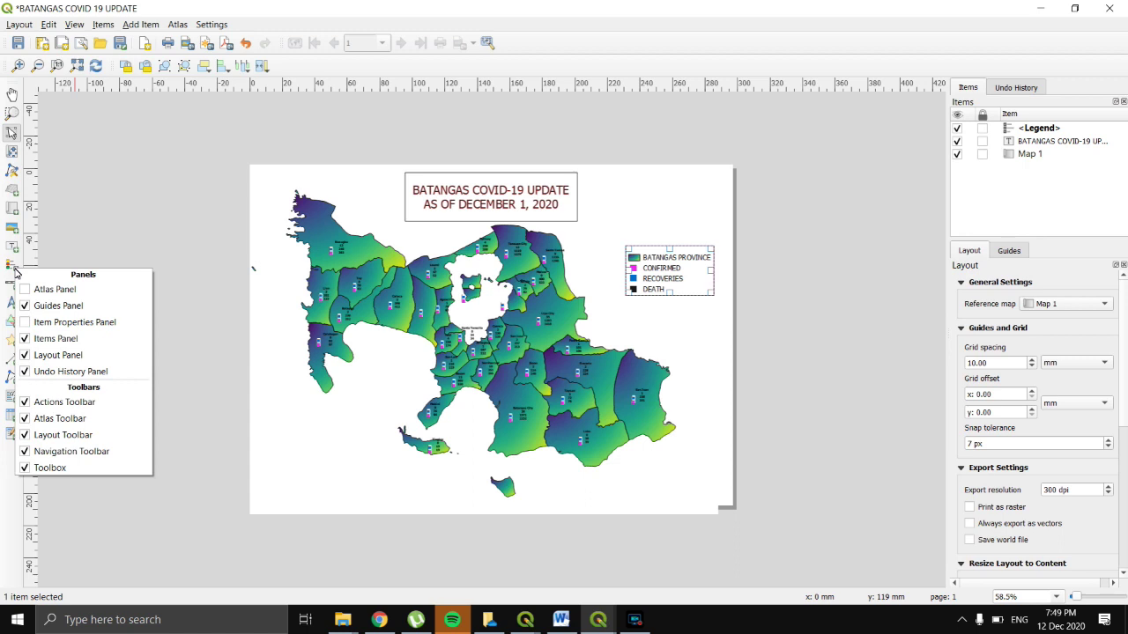
{"action": "left_click", "coordinate": [41, 324]}
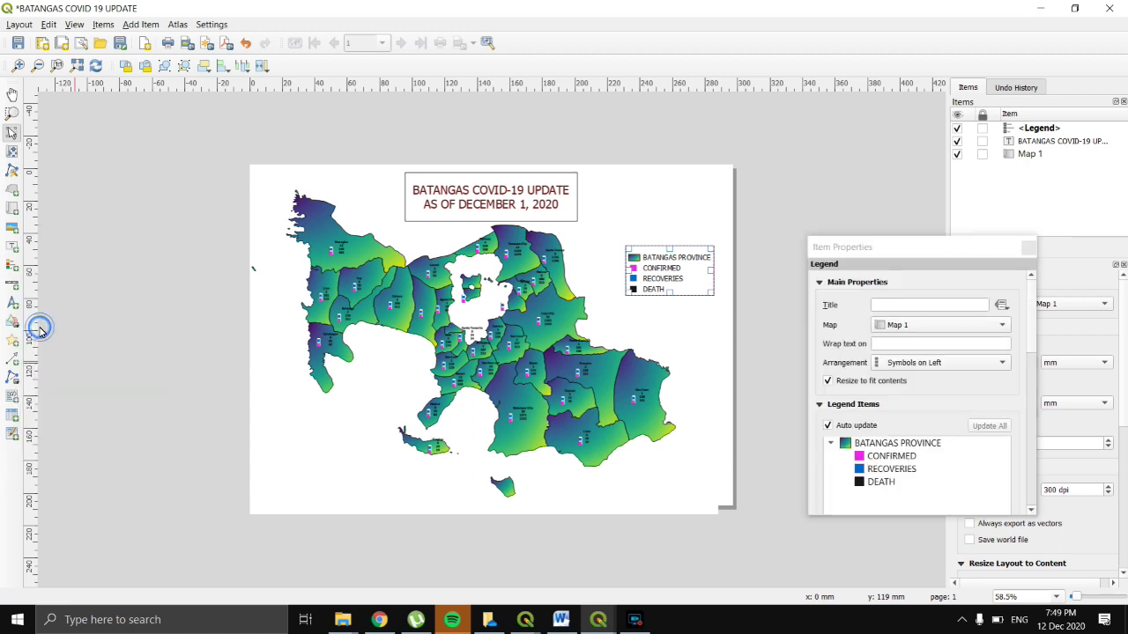
{"action": "left_click", "coordinate": [921, 308]}
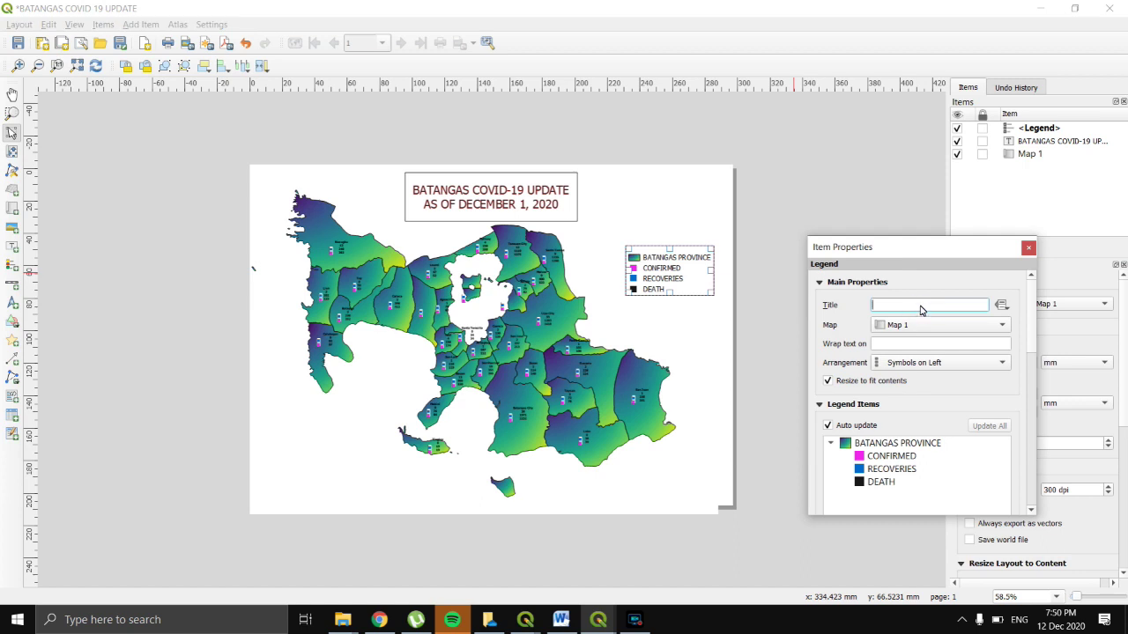
{"action": "type", "text": "LEGEND"}
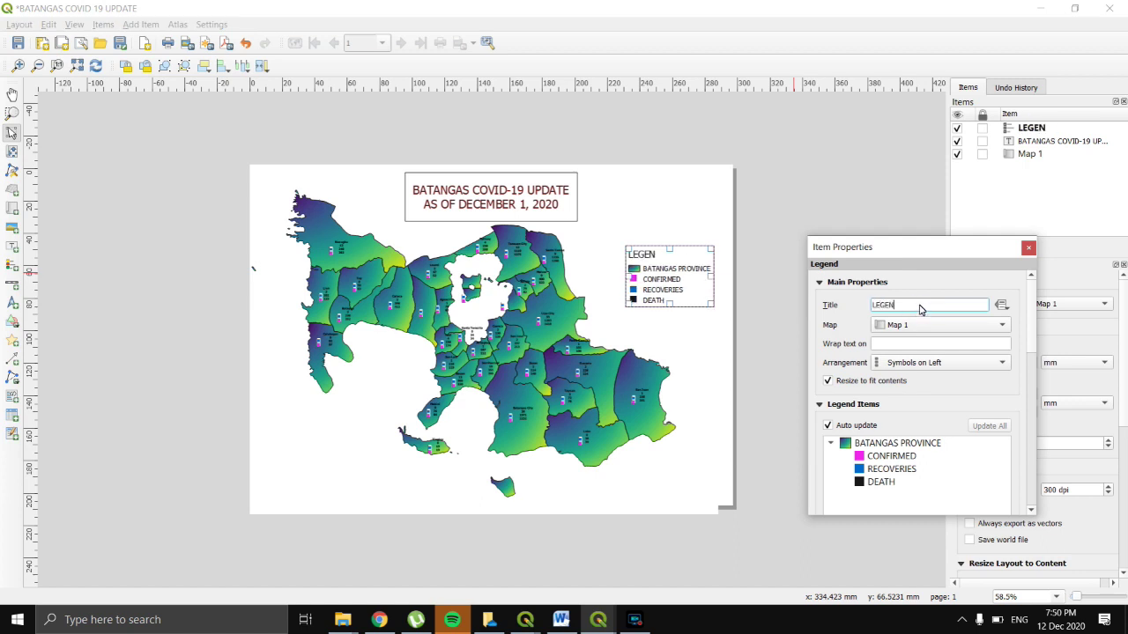
{"action": "left_click", "coordinate": [1028, 247]}
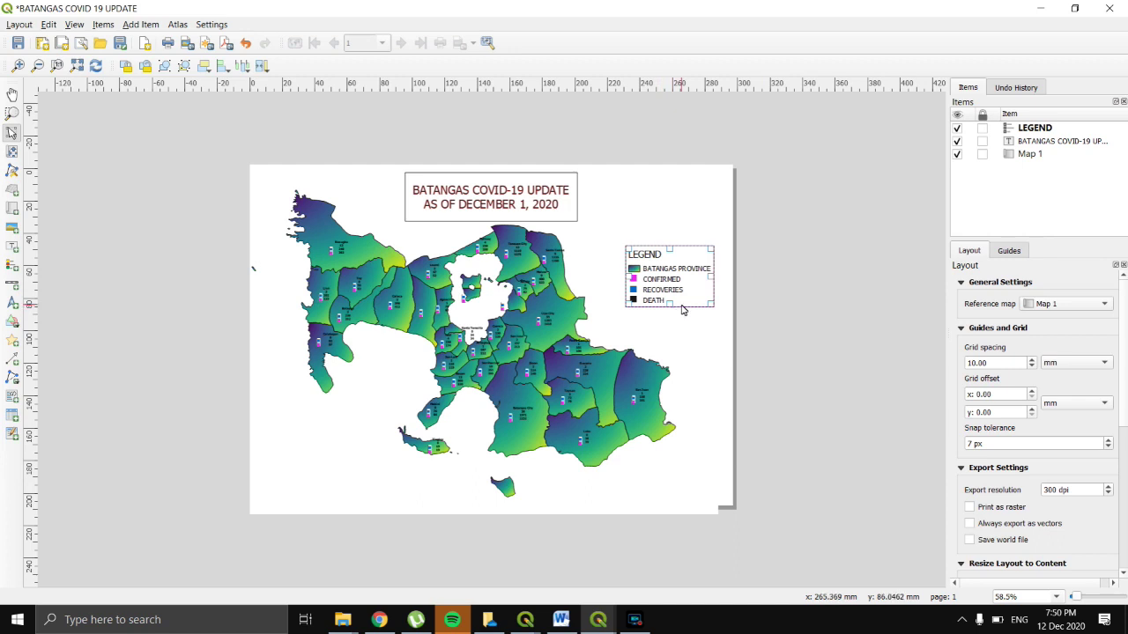
{"action": "left_click_drag", "start_coordinate": [677, 295], "coordinate": [670, 294]}
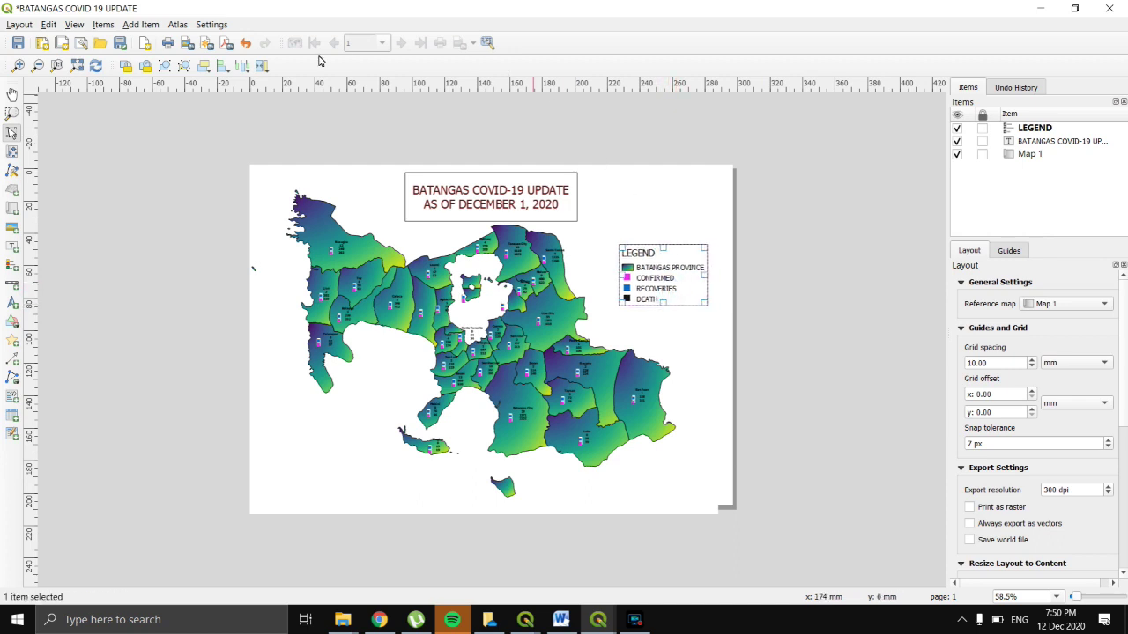
Step: Export the layout as a PNG image named "BATANGAS COVID 19 UPDATE" to the Downloads folder with the default export options
{"action": "left_click", "coordinate": [184, 48]}
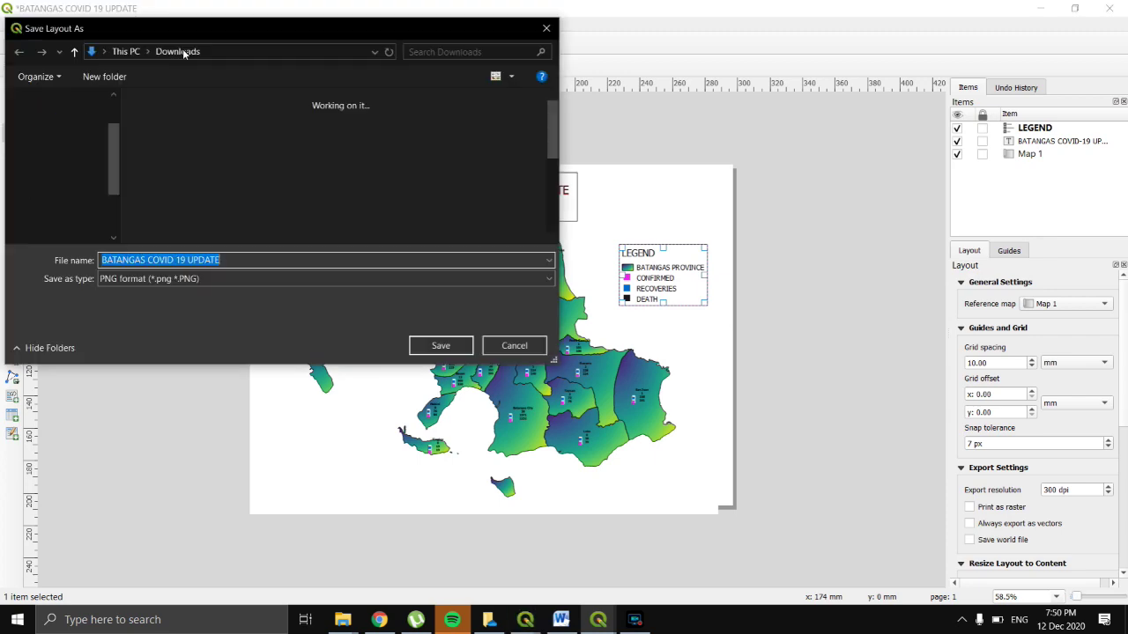
{"action": "left_click", "coordinate": [432, 347]}
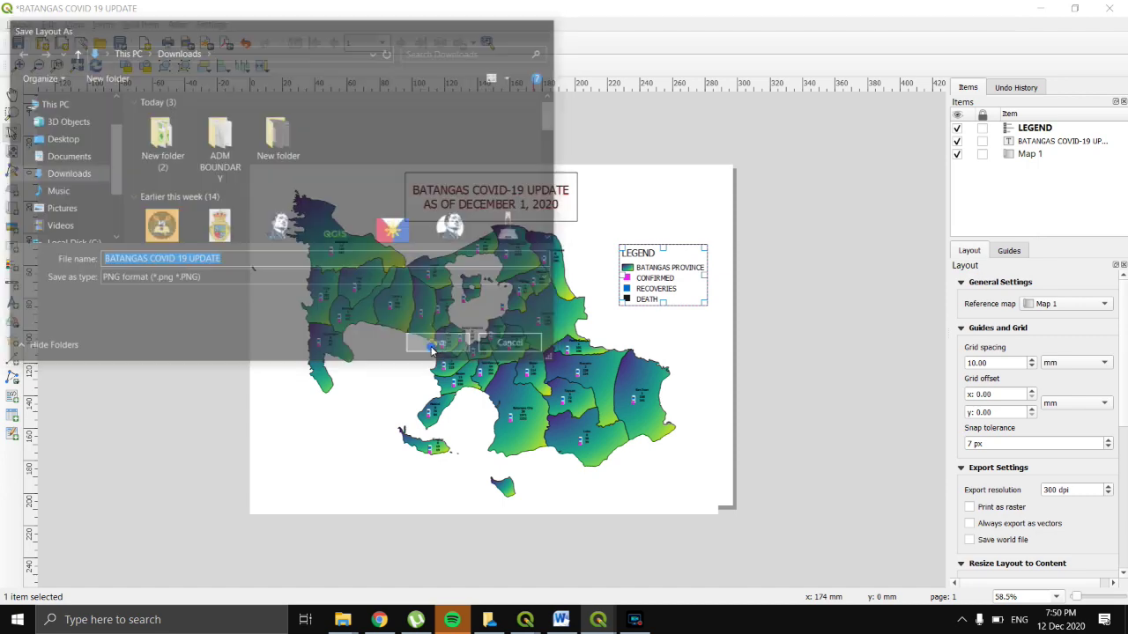
{"action": "left_click", "coordinate": [624, 490]}
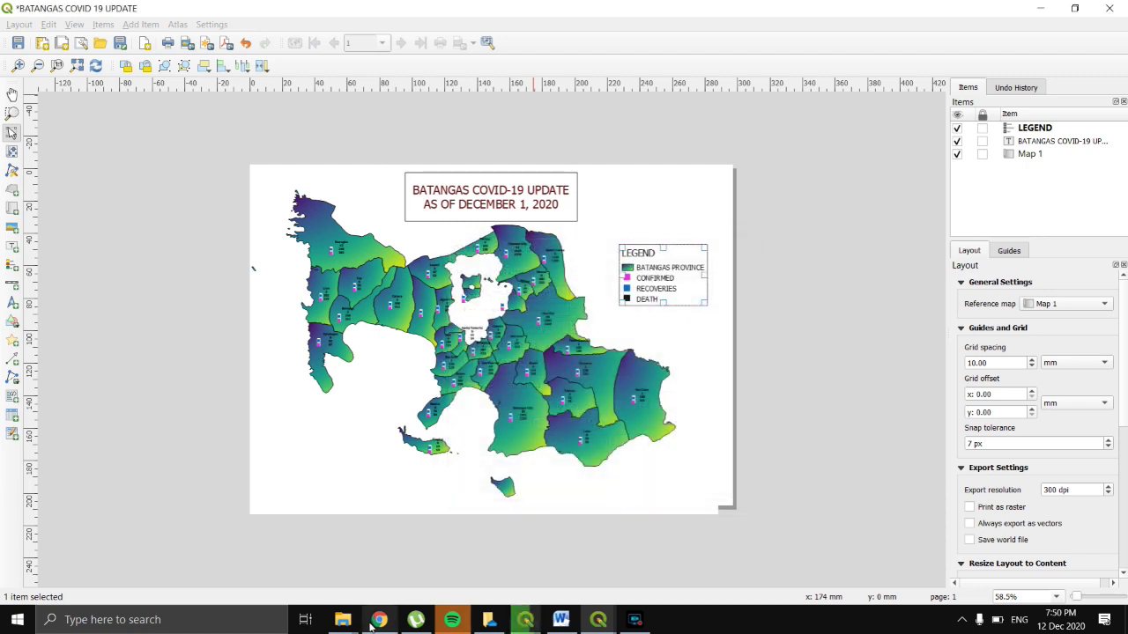
Step: Switch to File Explorer to find the exported layout image
{"action": "mouse_move", "coordinate": [348, 626]}
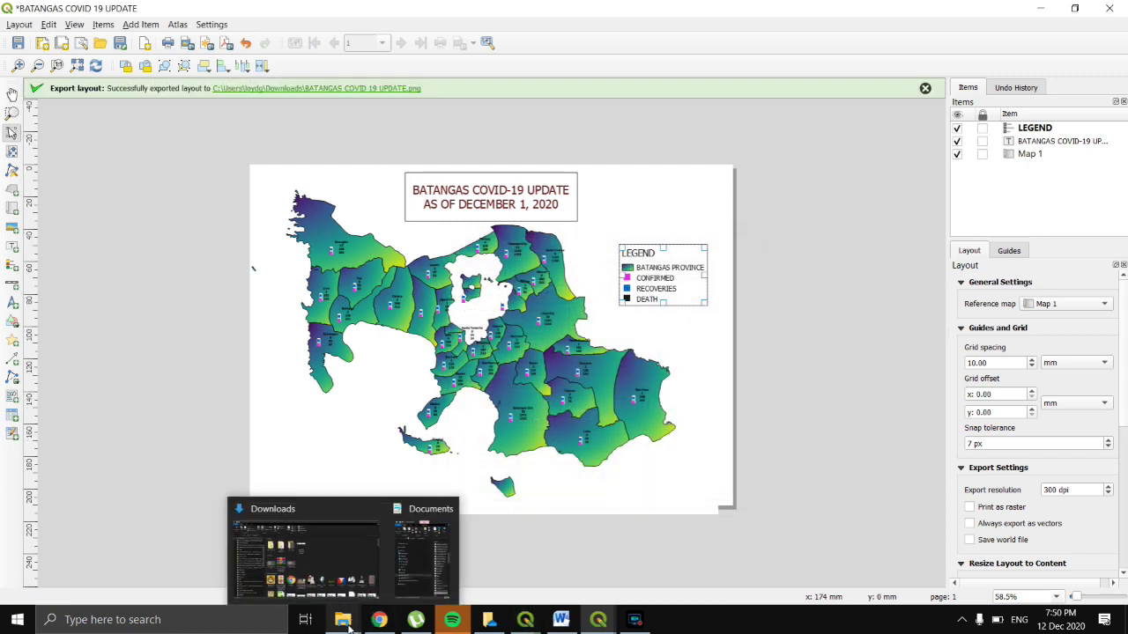